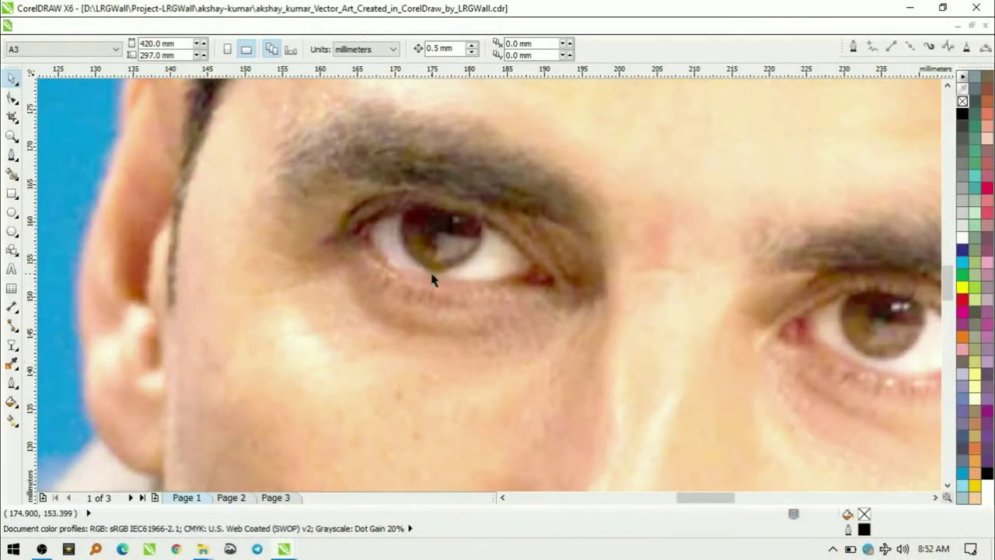
Trace the left eye's upper eyelid and the crease curve above it with Bezier curves
{"action": "key", "text": "F5"}
{"action": "left_click", "coordinate": [359, 230]}
{"action": "left_click", "coordinate": [391, 273]}
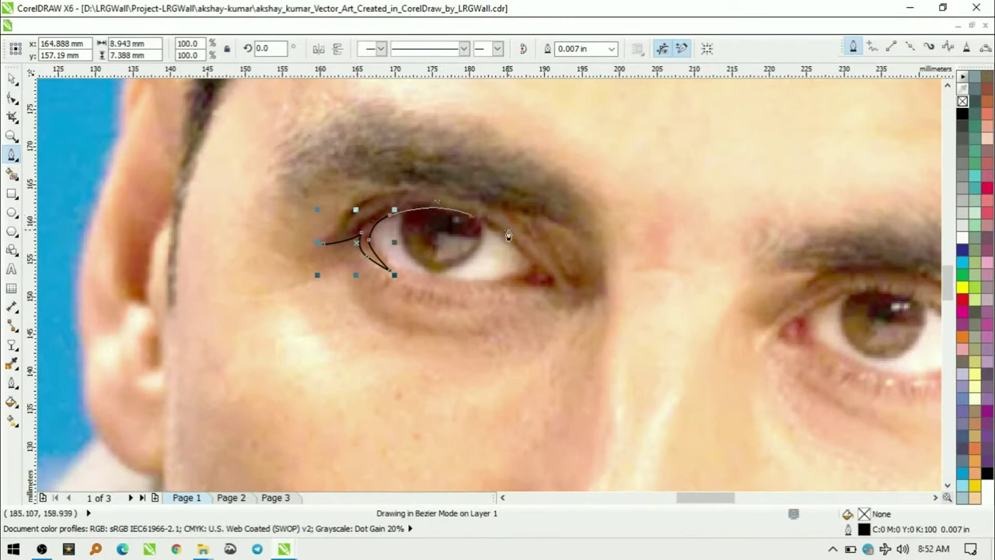
{"action": "left_click", "coordinate": [530, 270]}
{"action": "mouse_move", "coordinate": [460, 302]}
{"action": "left_mouse_down"}
{"action": "mouse_move", "coordinate": [523, 289]}
{"action": "mouse_move", "coordinate": [538, 269]}
{"action": "left_mouse_up"}
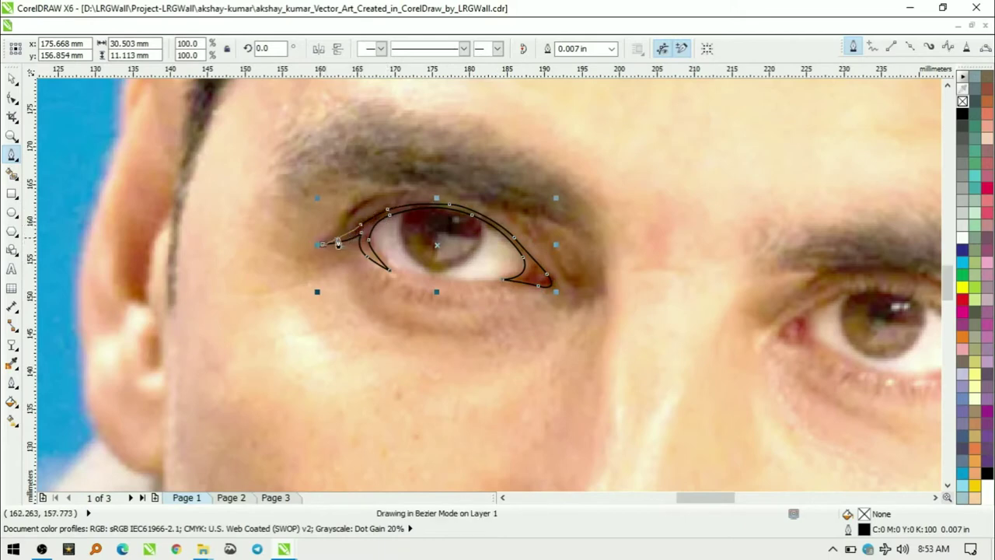
{"action": "left_click", "coordinate": [337, 244]}
{"action": "left_click_drag", "start_coordinate": [339, 232], "coordinate": [396, 196]}
{"action": "left_click_drag", "start_coordinate": [495, 209], "coordinate": [544, 260]}
{"action": "left_click_drag", "start_coordinate": [544, 260], "coordinate": [552, 268]}
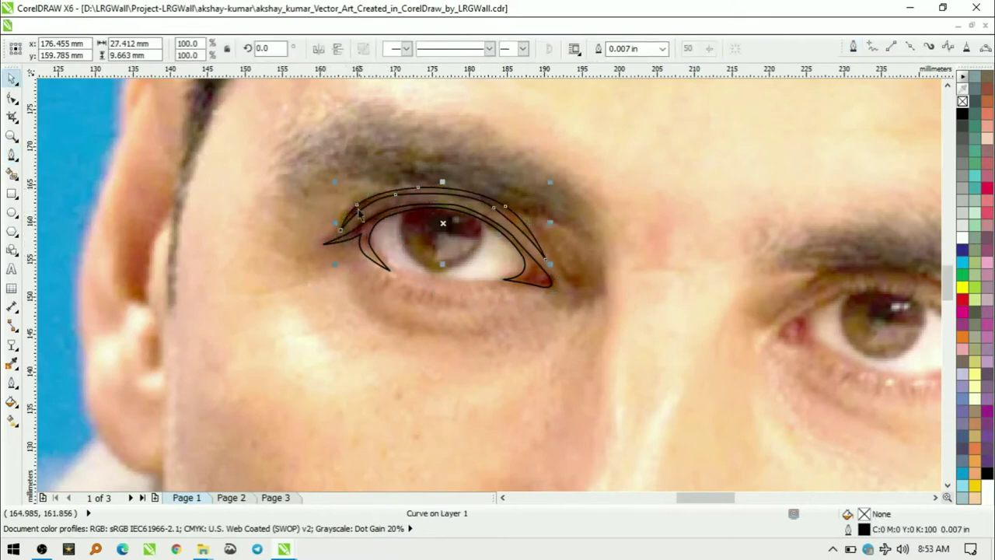
Combine the eyelid and crease curves into one shape (Ctrl+L)
{"action": "key", "text": "space"}
{"action": "left_click", "coordinate": [358, 256], "text": "shift"}
{"action": "key", "text": "ctrl+l"}
{"action": "key", "text": "F10"}
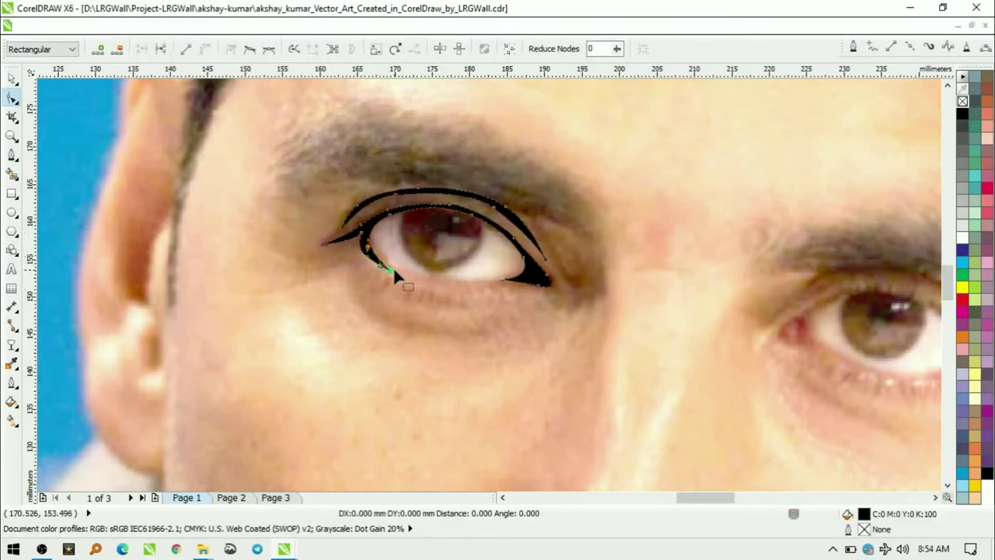
{"action": "key", "text": "space"}
Trace a closed outline around the left eye white
{"action": "key", "text": "F7"}
{"action": "key", "text": "F5"}
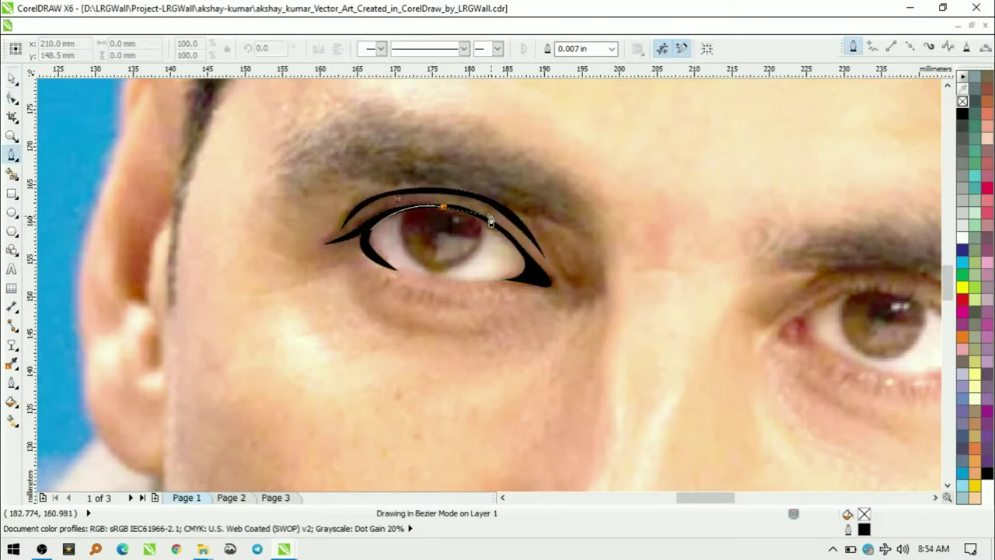
{"action": "left_click", "coordinate": [369, 229]}
{"action": "left_click", "coordinate": [505, 243]}
{"action": "left_click", "coordinate": [489, 280]}
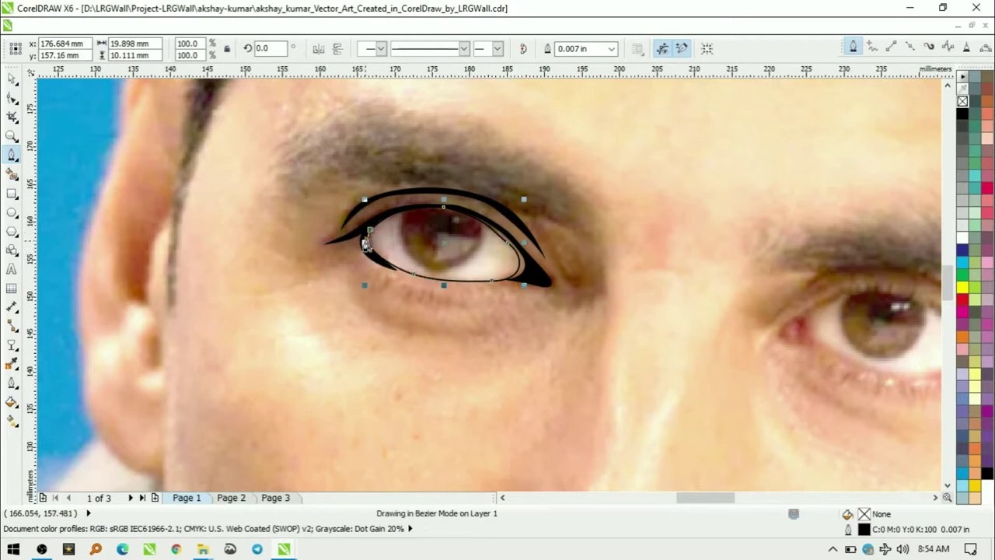
{"action": "left_click", "coordinate": [369, 231]}
{"action": "key", "text": "F10"}
Draw two small catchlight circles, combine them, and fill them white with no outline
{"action": "key", "text": "F7"}
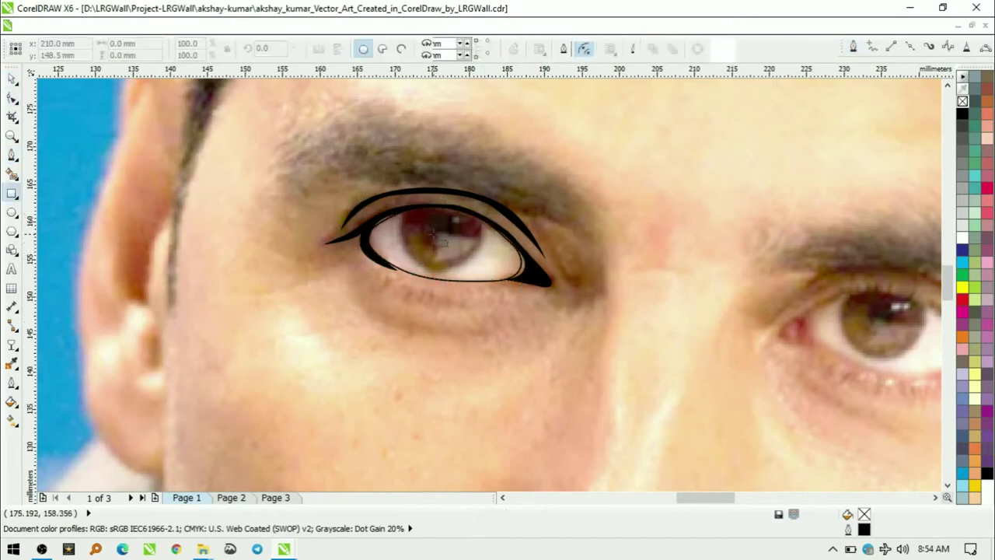
{"action": "left_click_drag", "start_coordinate": [431, 223], "coordinate": [445, 237]}
{"action": "key", "text": "space"}
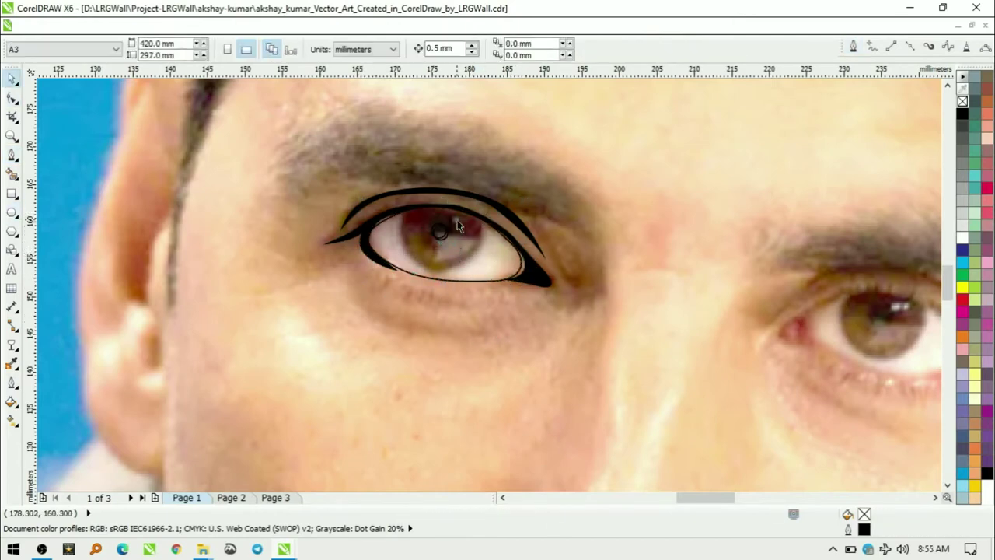
{"action": "scroll", "coordinate": [423, 218], "scroll_direction": "up", "scroll_amount": 3}
{"action": "left_click_drag", "start_coordinate": [575, 199], "coordinate": [589, 208]}
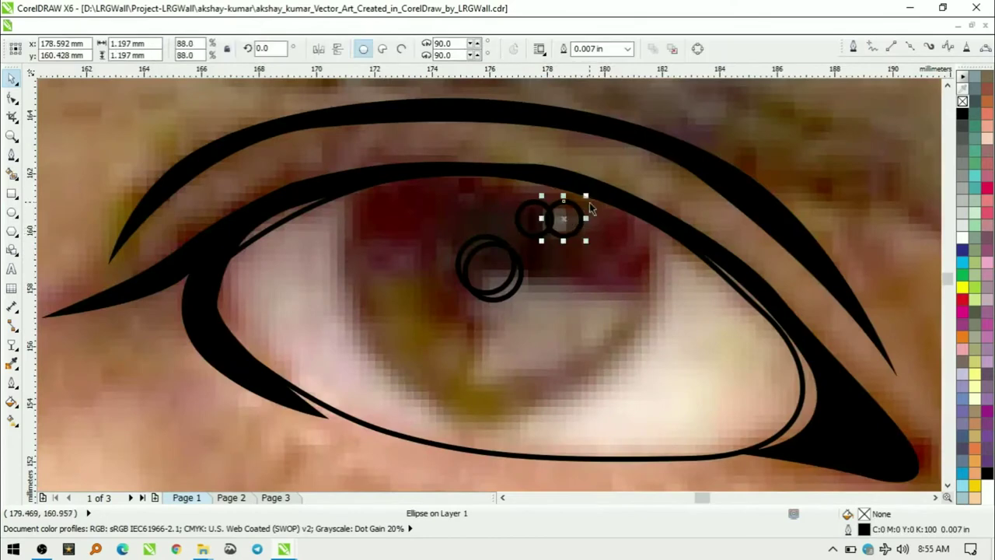
{"action": "left_click", "coordinate": [534, 205], "text": "shift"}
{"action": "key", "text": "ctrl+l"}
{"action": "left_click", "coordinate": [962, 237]}
{"action": "right_click", "coordinate": [962, 101]}
{"action": "key", "text": "Escape"}
Draw an iris circle, intersect it with the eye white, and fill it black
{"action": "left_click", "coordinate": [504, 290]}
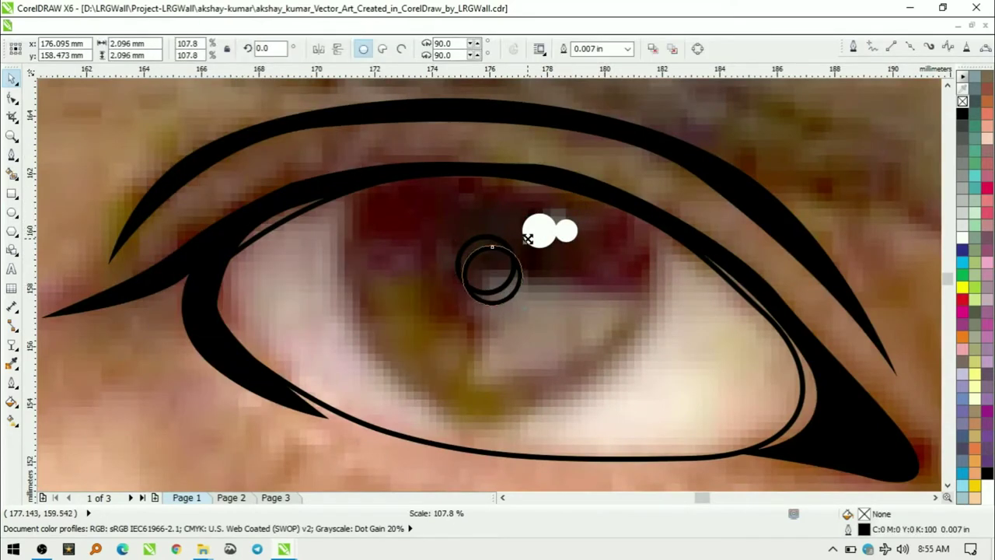
{"action": "left_click_drag", "start_coordinate": [517, 296], "coordinate": [582, 412]}
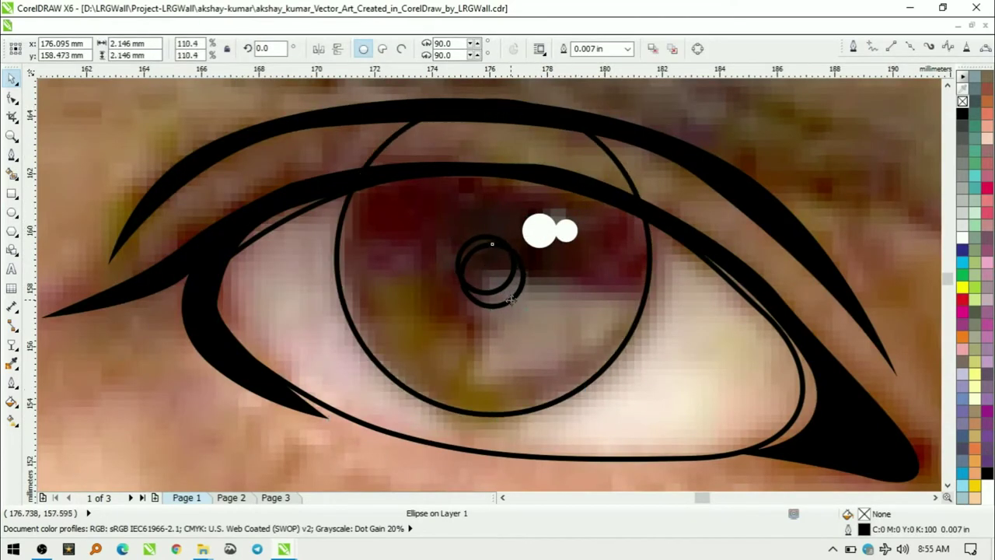
{"action": "left_click_drag", "start_coordinate": [511, 299], "coordinate": [511, 293]}
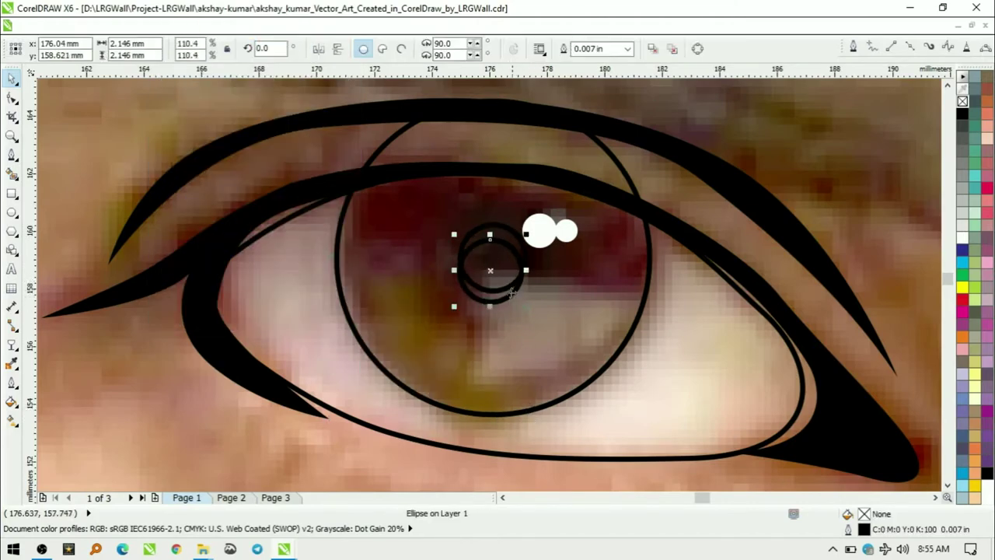
{"action": "left_click", "coordinate": [533, 300], "text": "shift"}
{"action": "left_click", "coordinate": [169, 24]}
{"action": "left_click", "coordinate": [199, 168]}
{"action": "scroll", "coordinate": [904, 327], "scroll_direction": "down", "scroll_amount": 5}
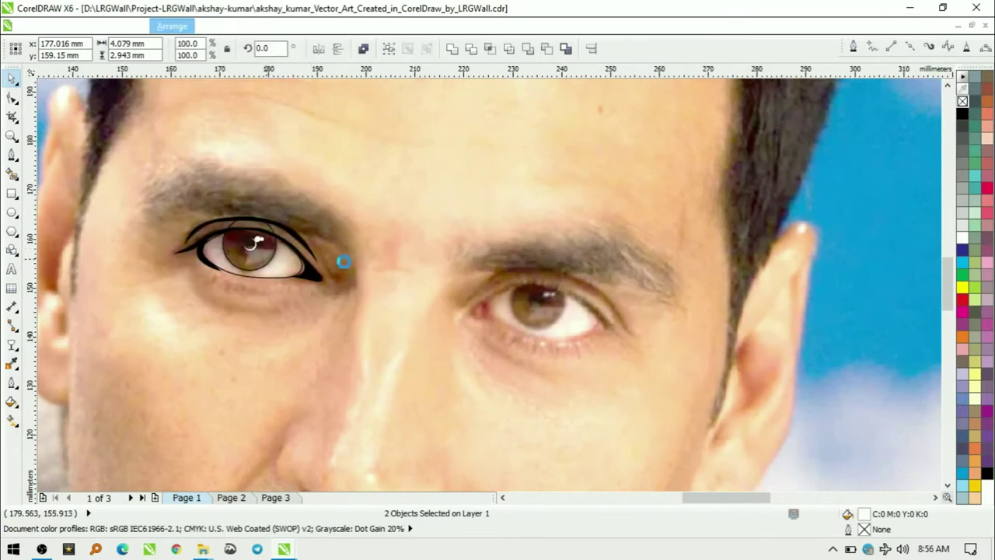
{"action": "left_click", "coordinate": [169, 24]}
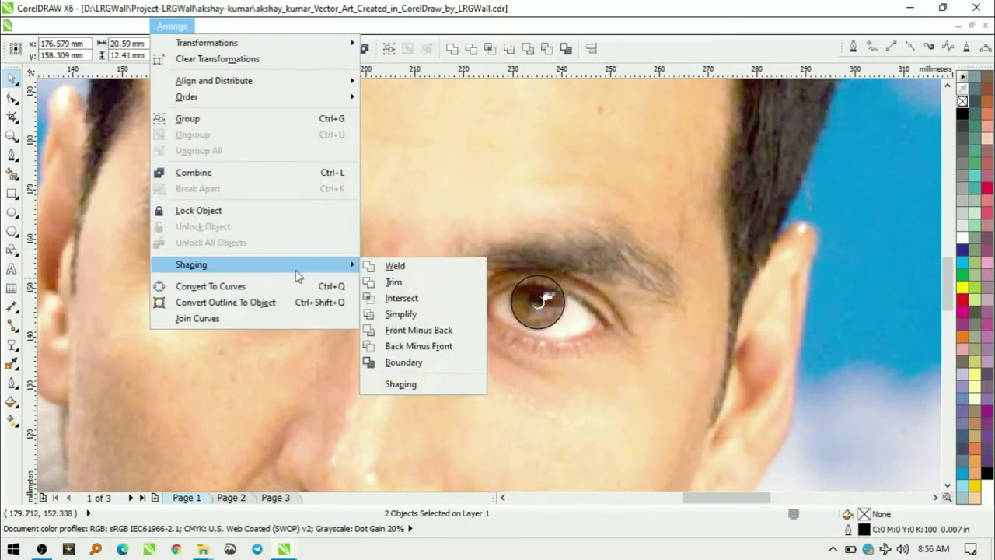
{"action": "left_click", "coordinate": [391, 298]}
{"action": "left_click", "coordinate": [962, 114]}
Remove the eye-white outline and fill the larger eye shape 20% grey
{"action": "left_click", "coordinate": [264, 281]}
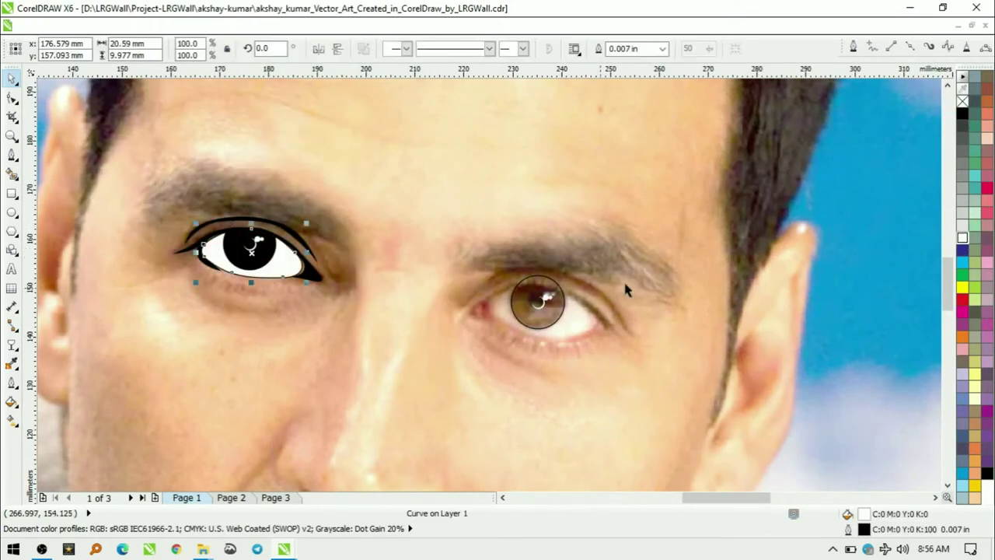
{"action": "right_click", "coordinate": [962, 101]}
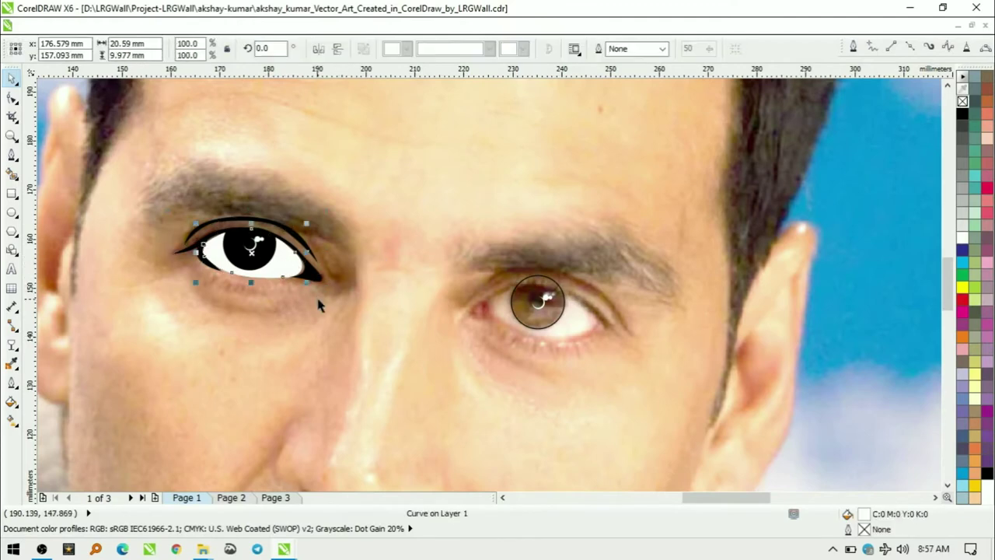
{"action": "left_click", "coordinate": [298, 170]}
{"action": "left_click", "coordinate": [340, 278]}
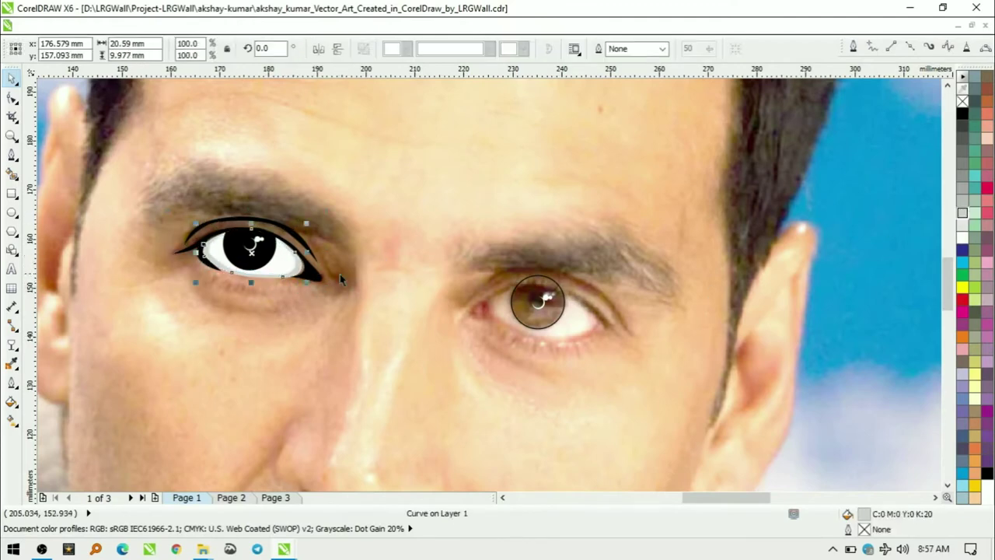
{"action": "left_click", "coordinate": [281, 265]}
Trace the right eye's eyelid curve and adjust its nodes
{"action": "key", "text": "Escape"}
{"action": "scroll", "coordinate": [440, 359], "scroll_direction": "down", "scroll_amount": 1}
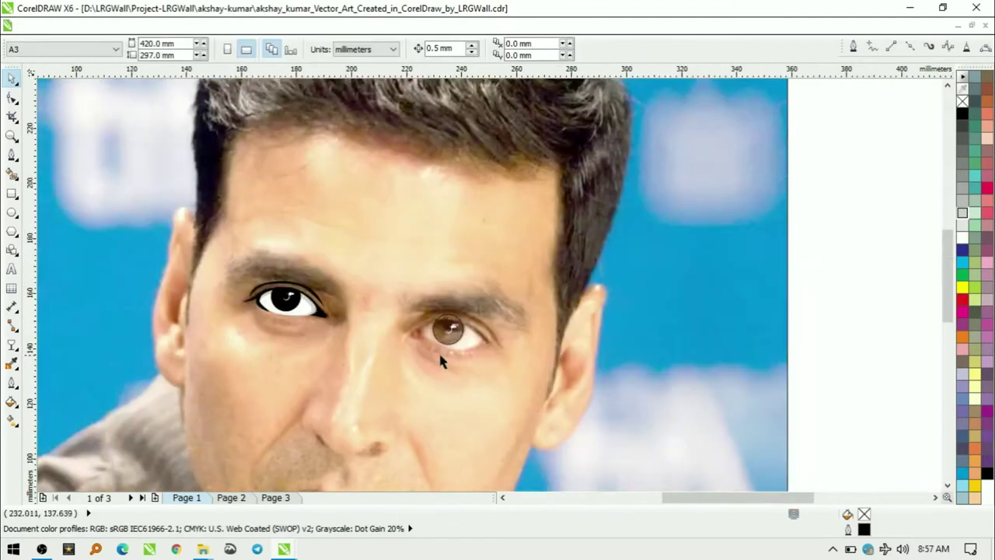
{"action": "scroll", "coordinate": [576, 406], "scroll_direction": "up", "scroll_amount": 1}
{"action": "key", "text": "F5"}
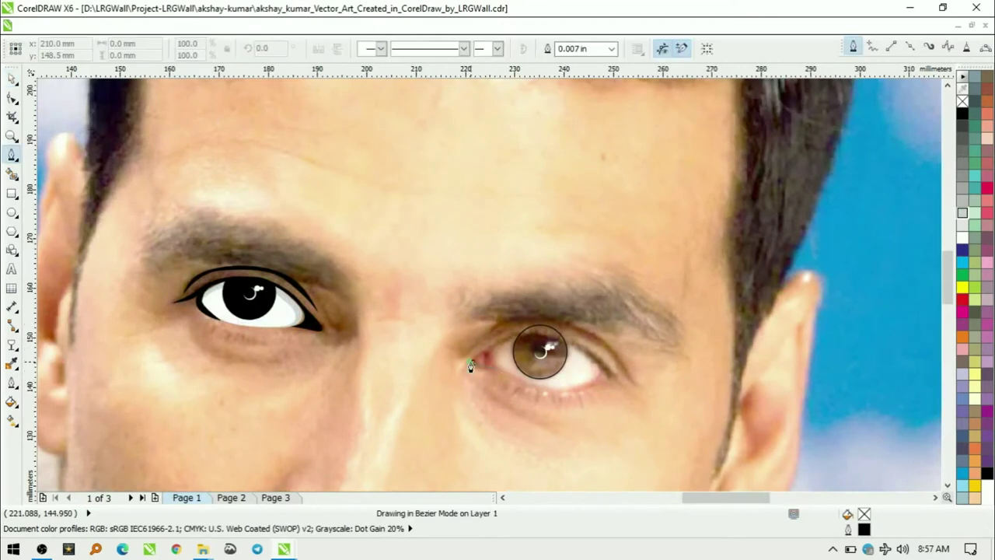
{"action": "left_click_drag", "start_coordinate": [470, 365], "coordinate": [506, 346]}
{"action": "left_click", "coordinate": [568, 342]}
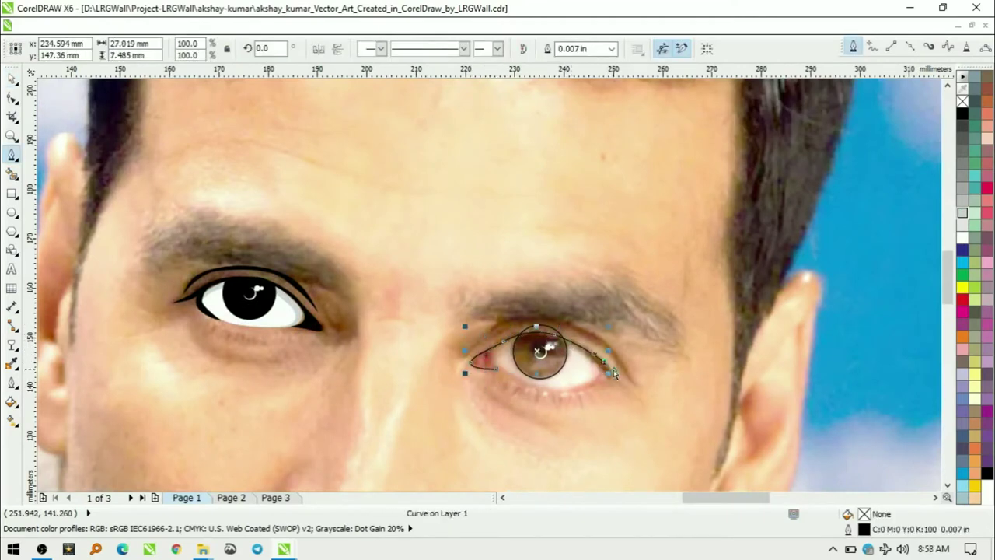
{"action": "left_click_drag", "start_coordinate": [624, 383], "coordinate": [583, 393]}
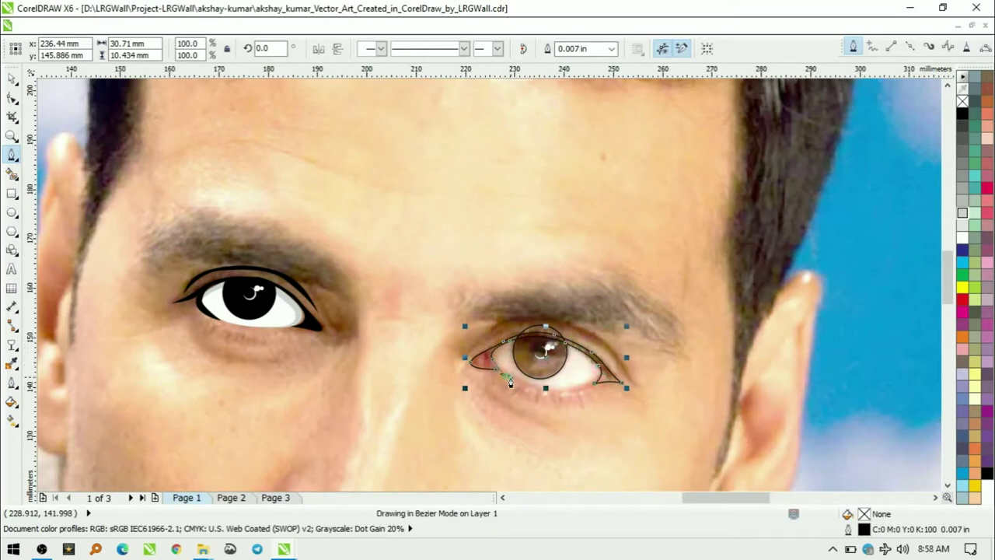
{"action": "key", "text": "F10"}
{"action": "scroll", "coordinate": [491, 379], "scroll_direction": "up", "scroll_amount": 3}
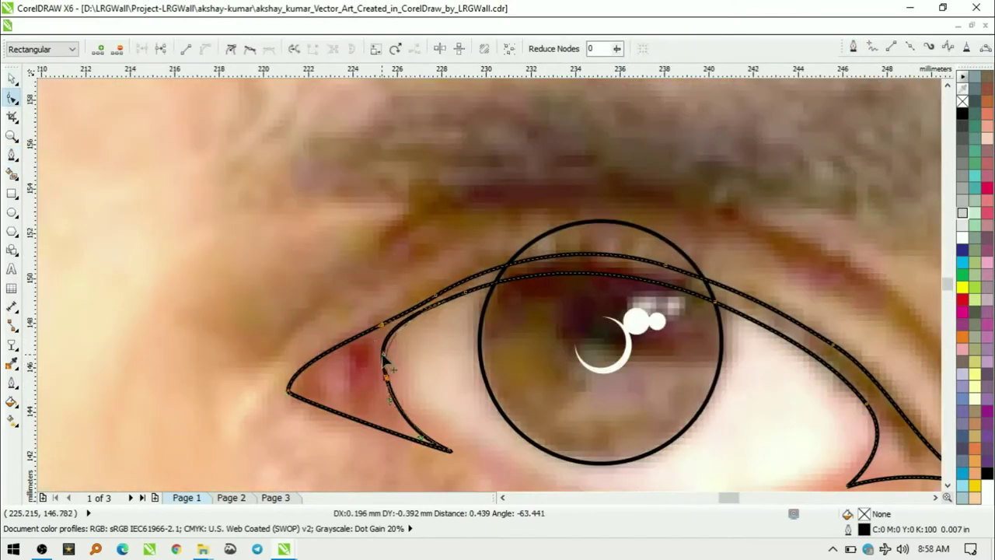
{"action": "left_click", "coordinate": [466, 294]}
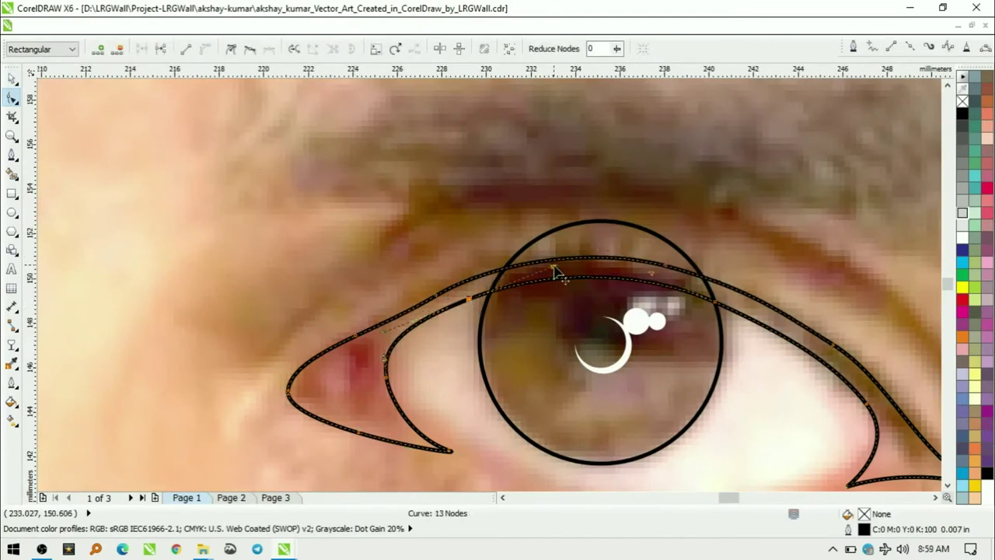
{"action": "scroll", "coordinate": [415, 451], "scroll_direction": "down", "scroll_amount": 5}
{"action": "key", "text": "F6"}
{"action": "scroll", "coordinate": [438, 318], "scroll_direction": "up", "scroll_amount": 3}
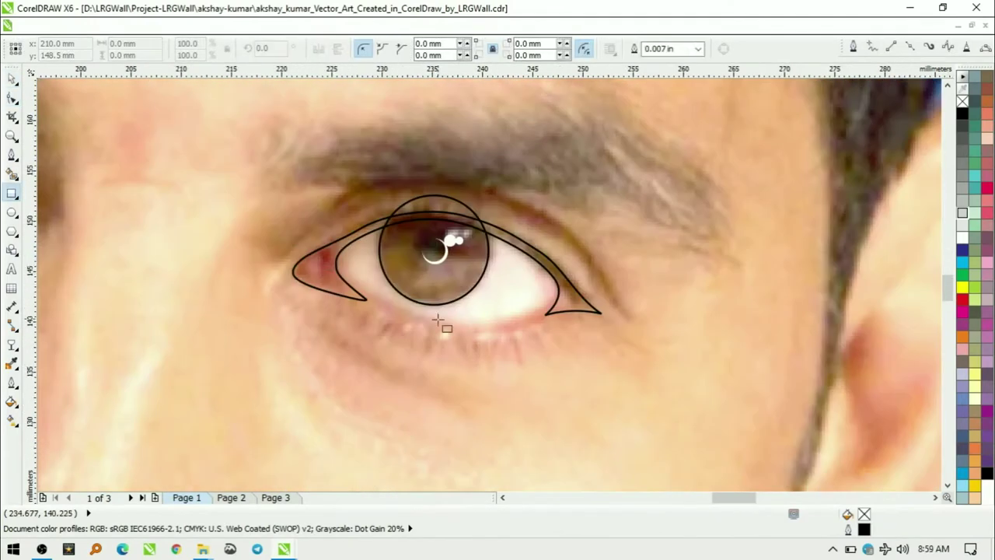
Trace the right eye white, fill it white, and fill the eyelid shape black
{"action": "key", "text": "F5"}
{"action": "left_click", "coordinate": [393, 224]}
{"action": "left_click", "coordinate": [519, 247]}
{"action": "left_click", "coordinate": [558, 299]}
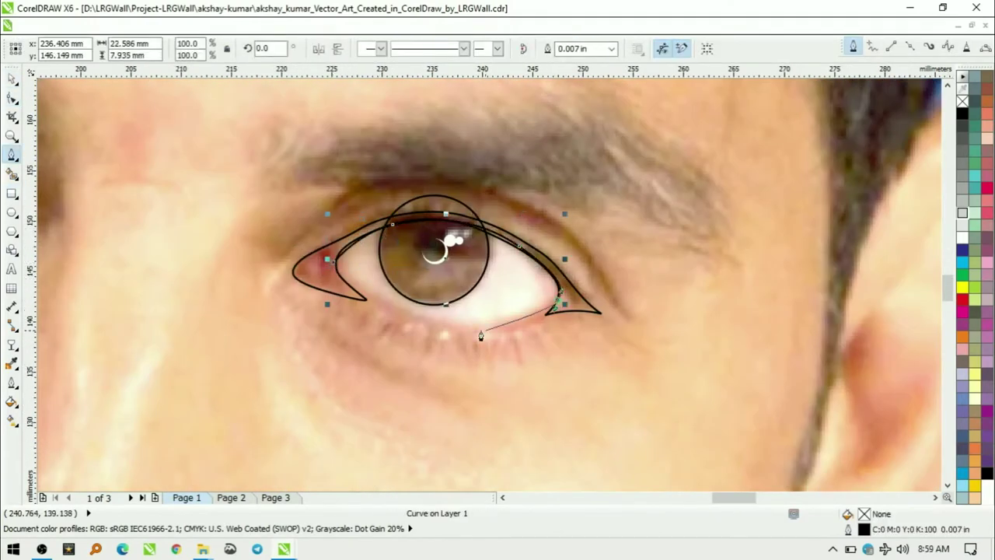
{"action": "left_click", "coordinate": [446, 325]}
{"action": "left_click", "coordinate": [334, 263]}
{"action": "key", "text": "alt+a"}
{"action": "left_click", "coordinate": [548, 289]}
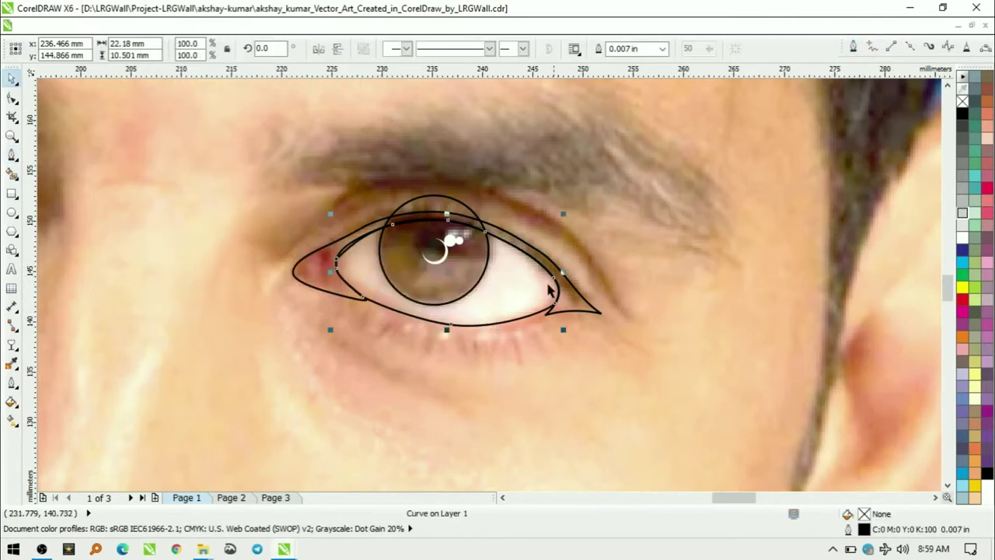
{"action": "left_click", "coordinate": [547, 310]}
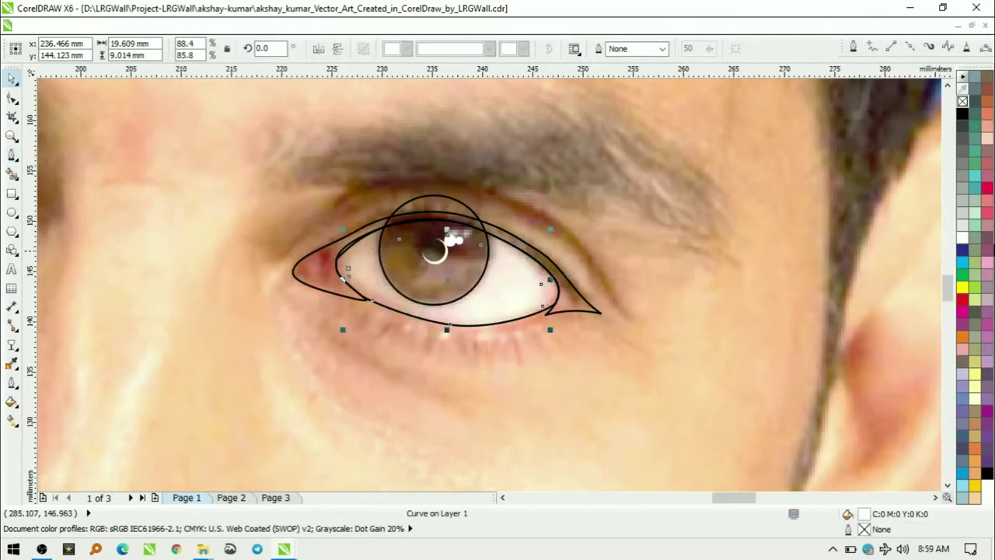
{"action": "left_click", "coordinate": [962, 114]}
Intersect the right eye's iris circle with its eye-white shape
{"action": "scroll", "coordinate": [680, 289], "scroll_direction": "down", "scroll_amount": 2}
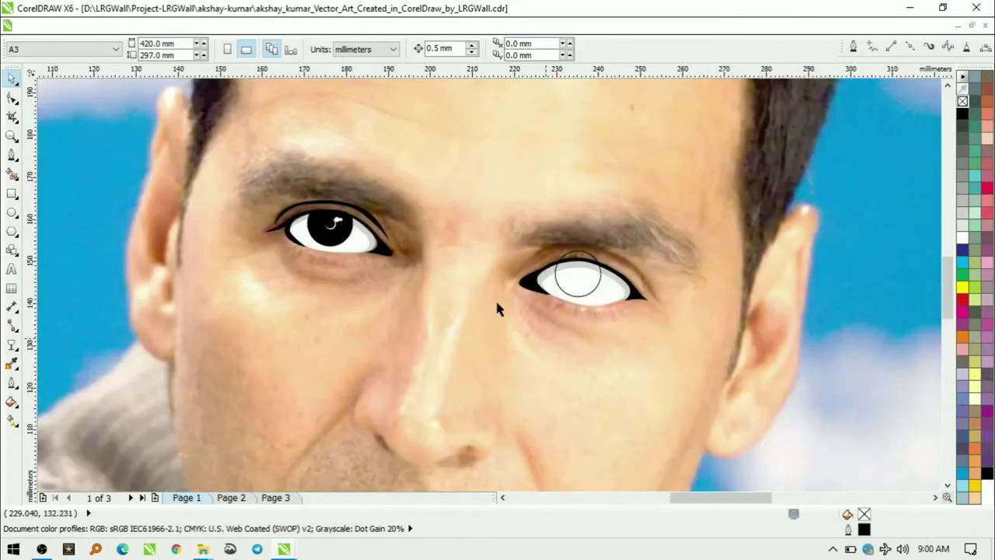
{"action": "left_click", "coordinate": [594, 291]}
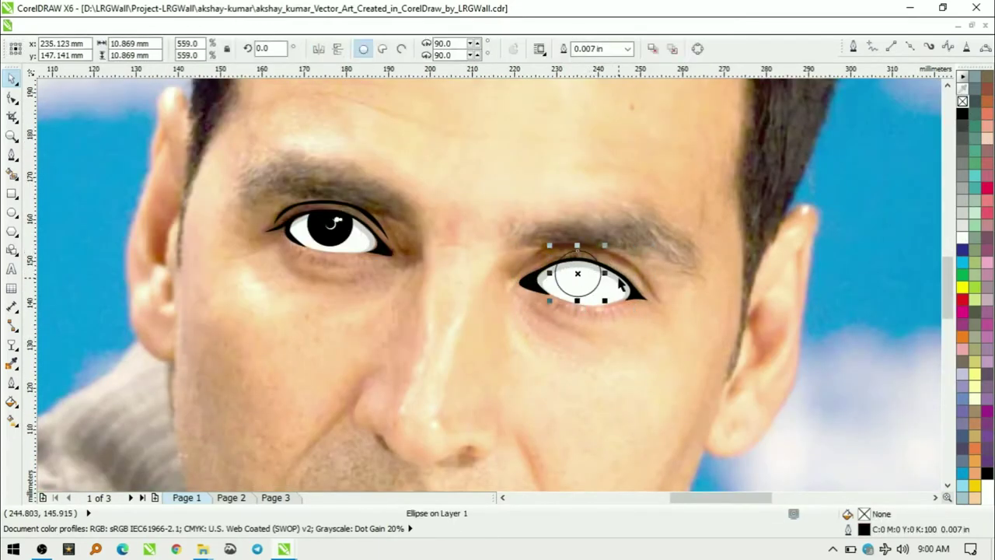
{"action": "left_click", "coordinate": [575, 275]}
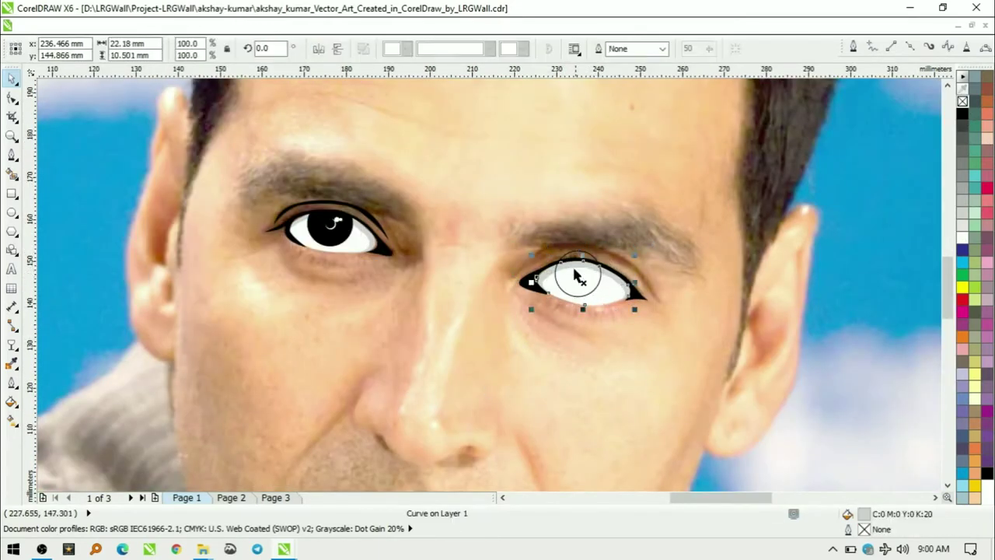
{"action": "scroll", "coordinate": [473, 304], "scroll_direction": "up", "scroll_amount": 3}
{"action": "left_click", "coordinate": [512, 233], "text": "shift"}
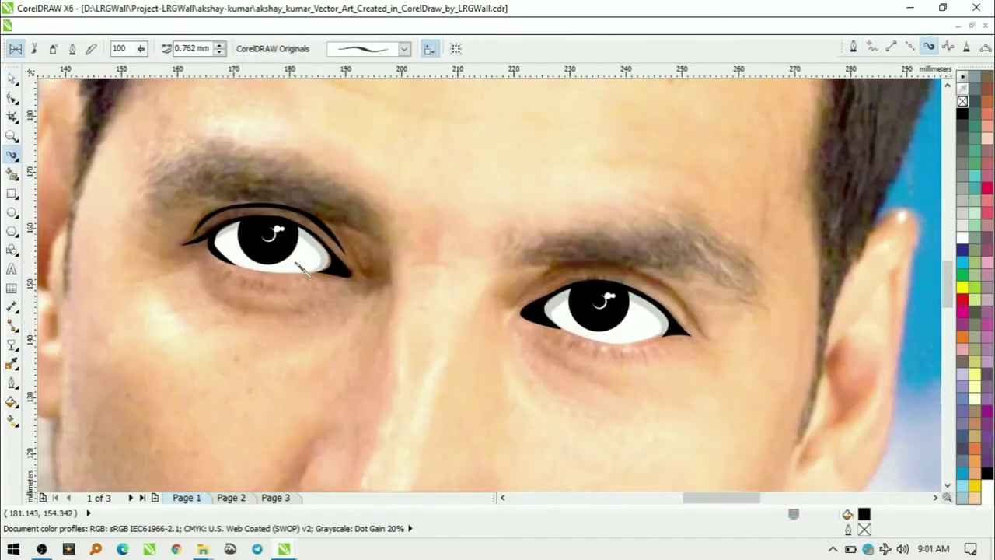
Stroke curved eyelashes along the right eye's upper and lower lids and the left eye's upper lid
{"action": "mouse_move", "coordinate": [548, 295]}
{"action": "left_mouse_down"}
{"action": "mouse_move", "coordinate": [536, 288]}
{"action": "mouse_move", "coordinate": [598, 277]}
{"action": "left_mouse_up"}
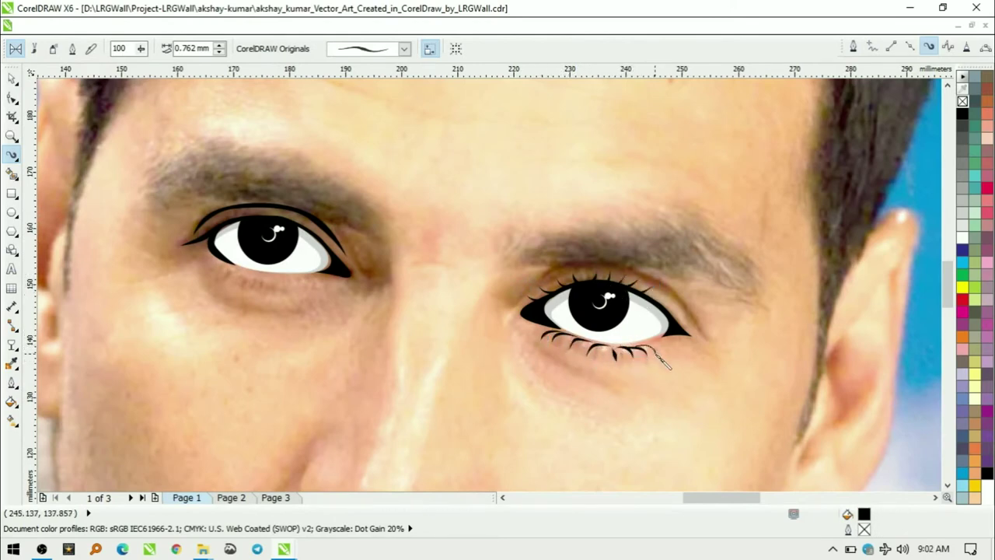
{"action": "left_click_drag", "start_coordinate": [654, 351], "coordinate": [662, 360]}
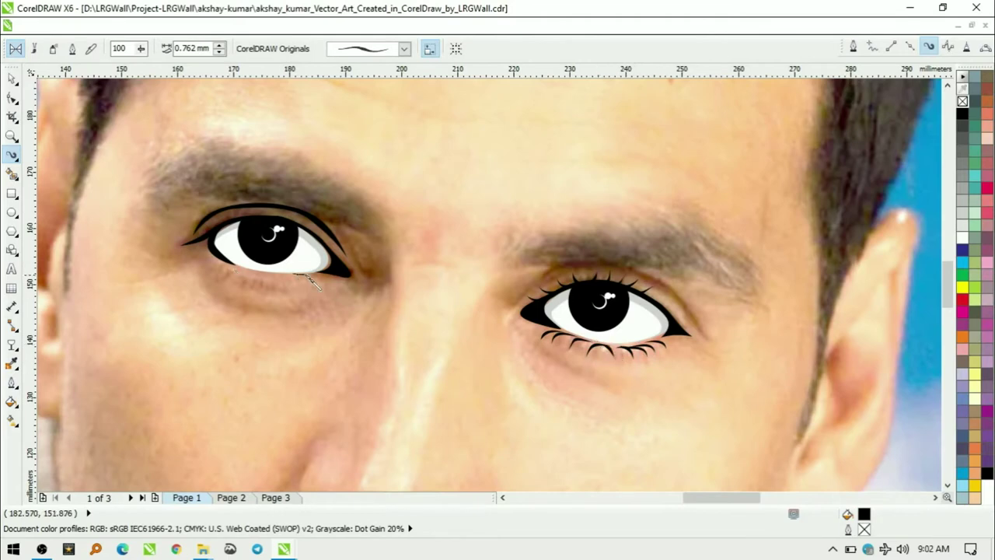
{"action": "scroll", "coordinate": [401, 305], "scroll_direction": "down", "scroll_amount": 2}
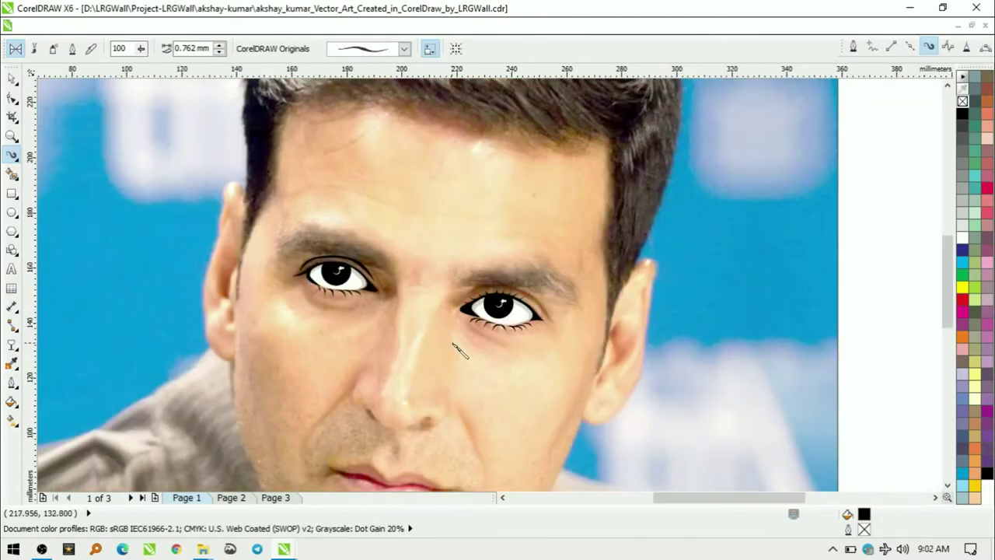
{"action": "scroll", "coordinate": [322, 286], "scroll_direction": "up", "scroll_amount": 3}
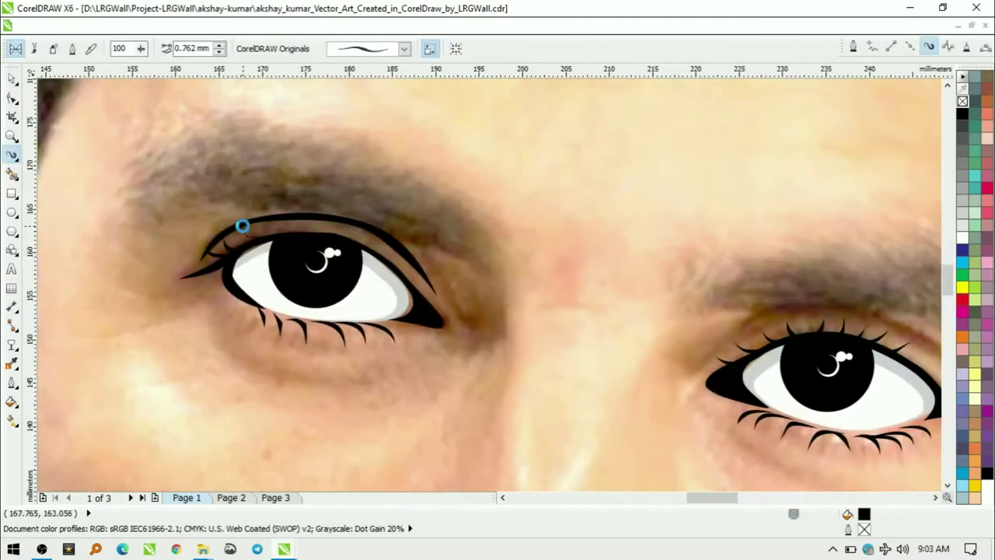
{"action": "left_click_drag", "start_coordinate": [294, 232], "coordinate": [297, 222]}
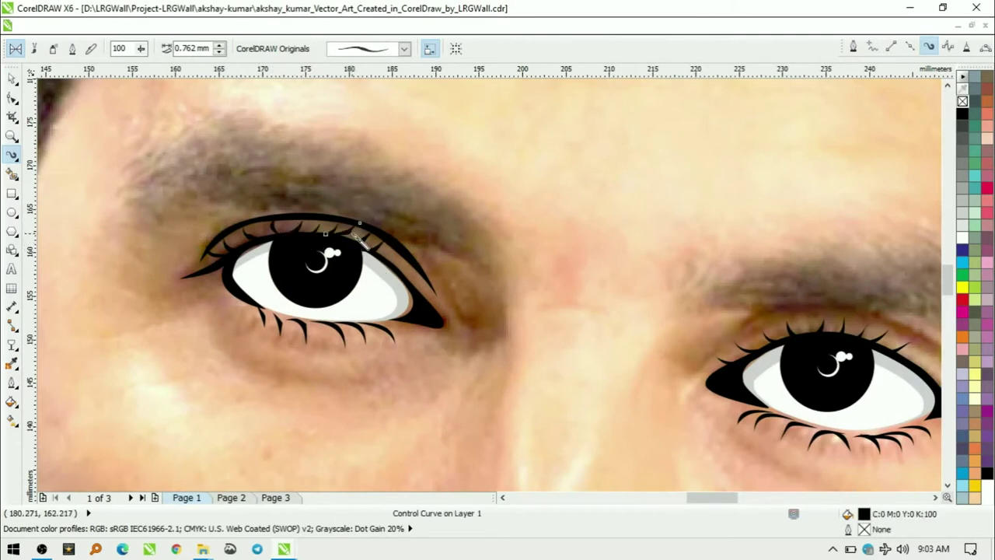
{"action": "key", "text": "space"}
{"action": "scroll", "coordinate": [442, 304], "scroll_direction": "down", "scroll_amount": 2}
{"action": "scroll", "coordinate": [660, 404], "scroll_direction": "down", "scroll_amount": 1}
{"action": "scroll", "coordinate": [665, 412], "scroll_direction": "up", "scroll_amount": 1}
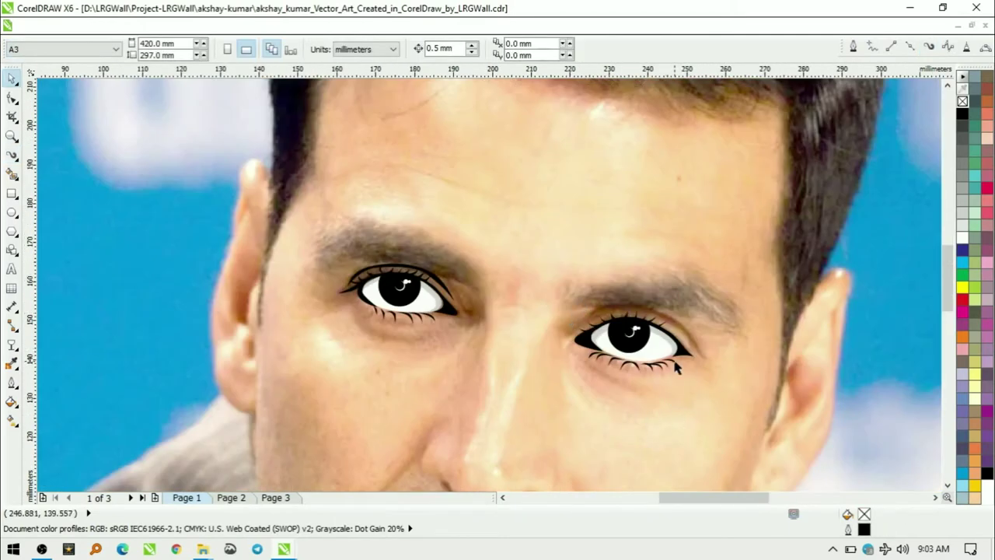
Move the right eye's outer corner node into place
{"action": "double_click", "coordinate": [674, 367]}
{"action": "scroll", "coordinate": [678, 367], "scroll_direction": "up", "scroll_amount": 3}
{"action": "left_click_drag", "start_coordinate": [621, 300], "coordinate": [648, 293]}
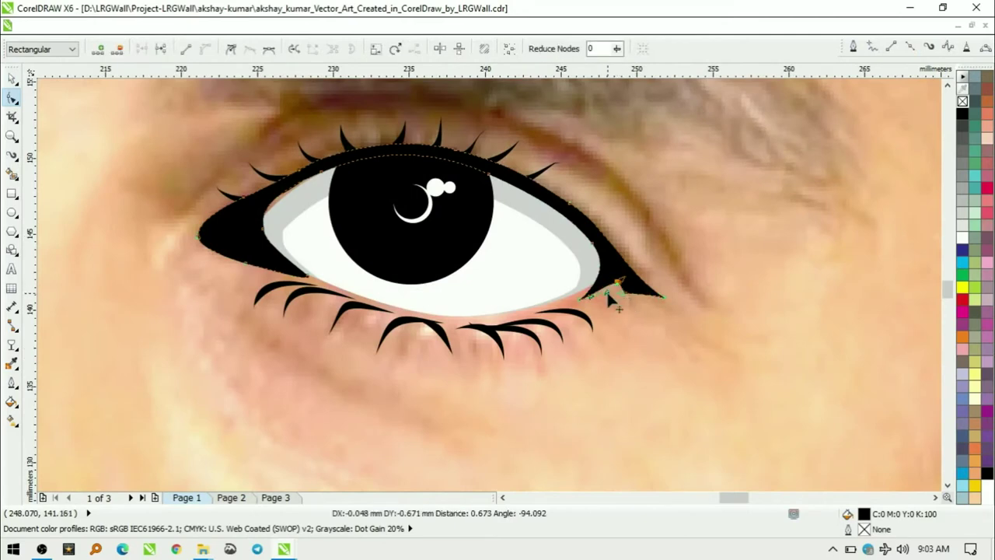
Draw a tapered arc above the right eye's lid and adjust its nodes
{"action": "key", "text": "F5"}
{"action": "scroll", "coordinate": [621, 311], "scroll_direction": "down", "scroll_amount": 4}
{"action": "left_click_drag", "start_coordinate": [494, 325], "coordinate": [633, 362]}
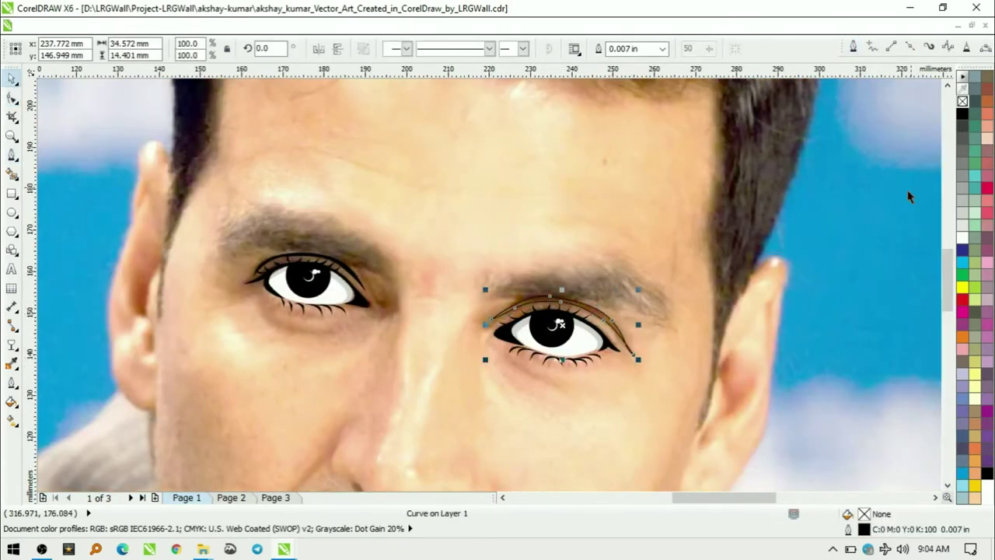
{"action": "key", "text": "F10"}
{"action": "scroll", "coordinate": [571, 269], "scroll_direction": "up", "scroll_amount": 4}
{"action": "left_click", "coordinate": [527, 256]}
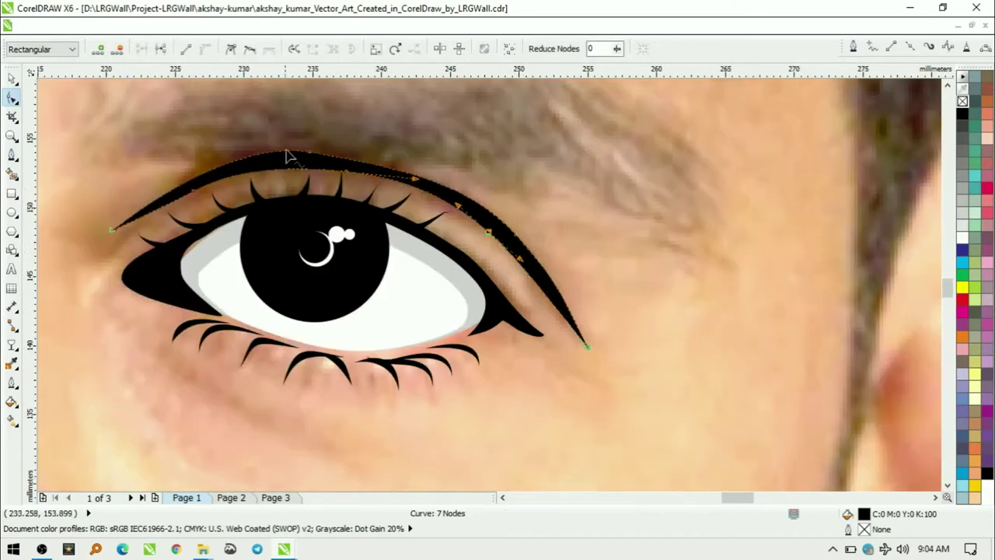
{"action": "key", "text": "space"}
{"action": "key", "text": "Escape"}
{"action": "scroll", "coordinate": [360, 309], "scroll_direction": "down", "scroll_amount": 3}
Trace the right eyebrow outline with small hair strokes at its inner end
{"action": "scroll", "coordinate": [458, 233], "scroll_direction": "up", "scroll_amount": 2}
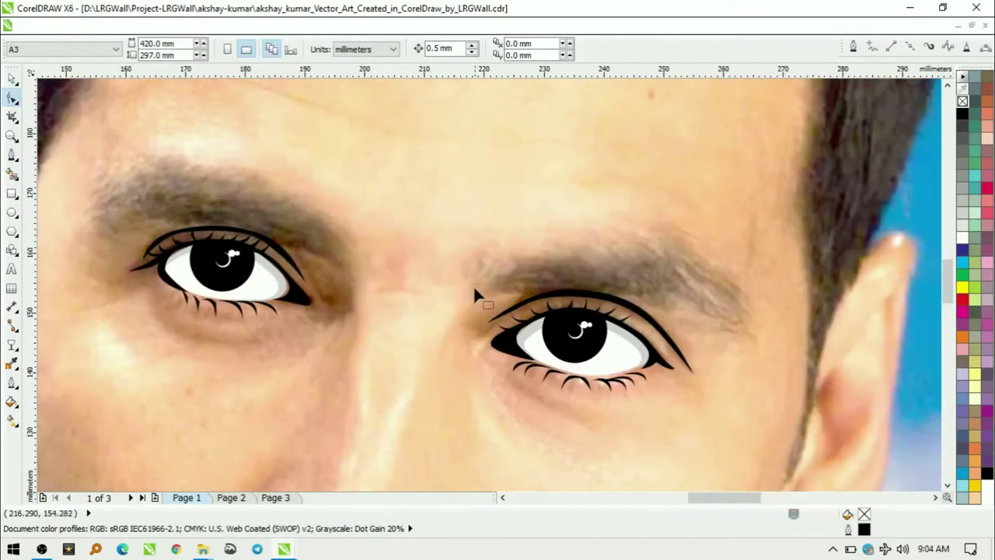
{"action": "left_click", "coordinate": [11, 154]}
{"action": "left_click", "coordinate": [481, 259]}
{"action": "double_click", "coordinate": [489, 288]}
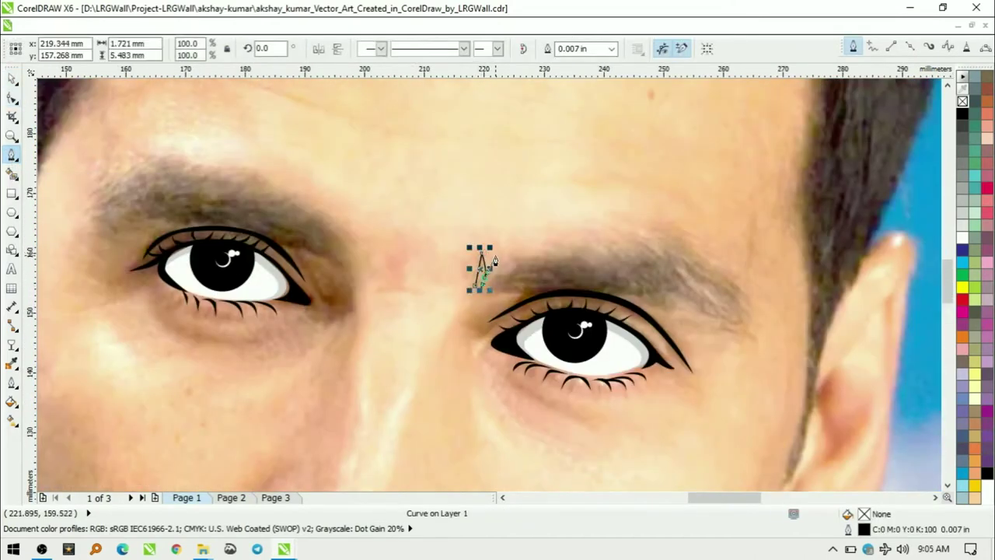
{"action": "left_click", "coordinate": [530, 247]}
{"action": "left_click", "coordinate": [612, 241]}
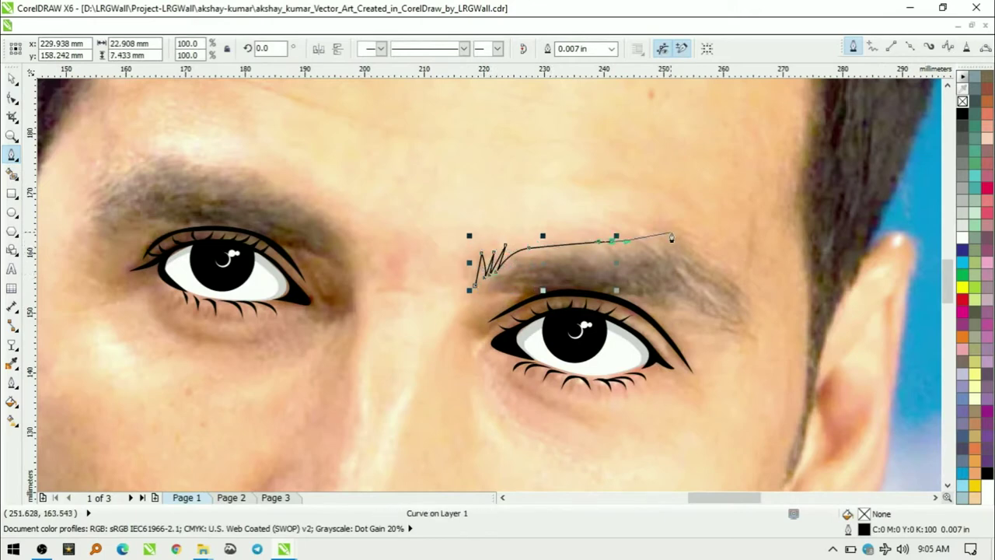
{"action": "left_click", "coordinate": [672, 235]}
{"action": "left_click", "coordinate": [726, 283]}
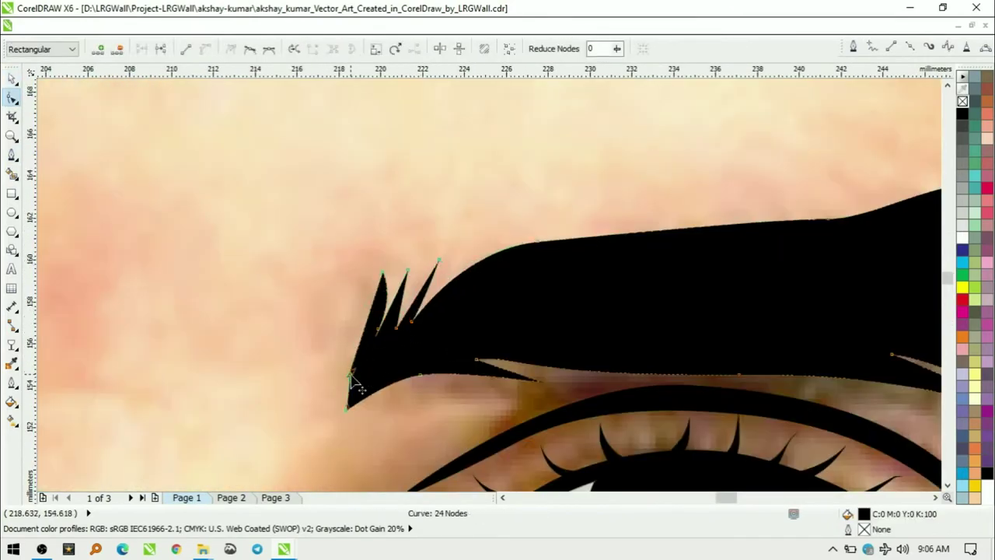
Shape the left eyebrow's arched top, outer tip and inner tip
{"action": "left_click_drag", "start_coordinate": [355, 378], "coordinate": [343, 378]}
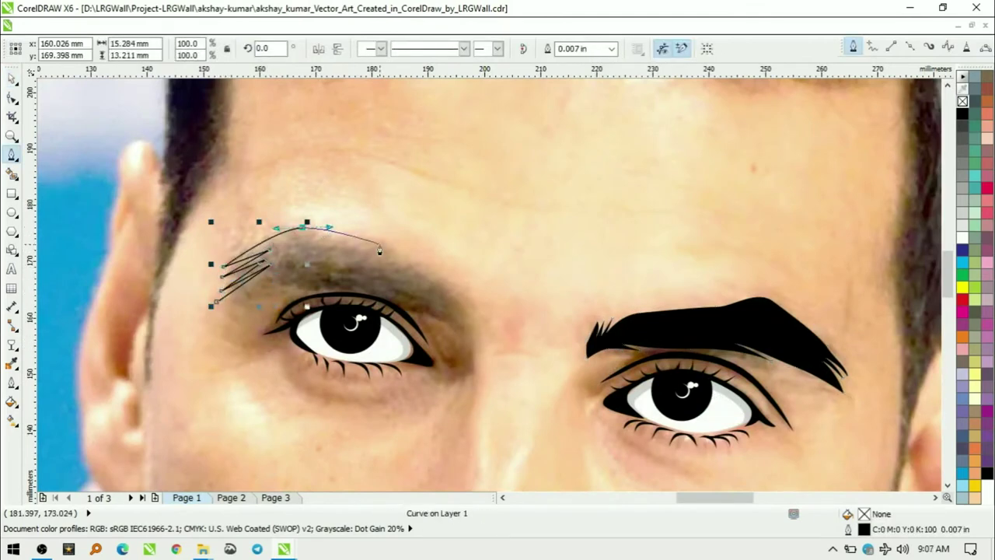
{"action": "left_click_drag", "start_coordinate": [377, 243], "coordinate": [395, 259]}
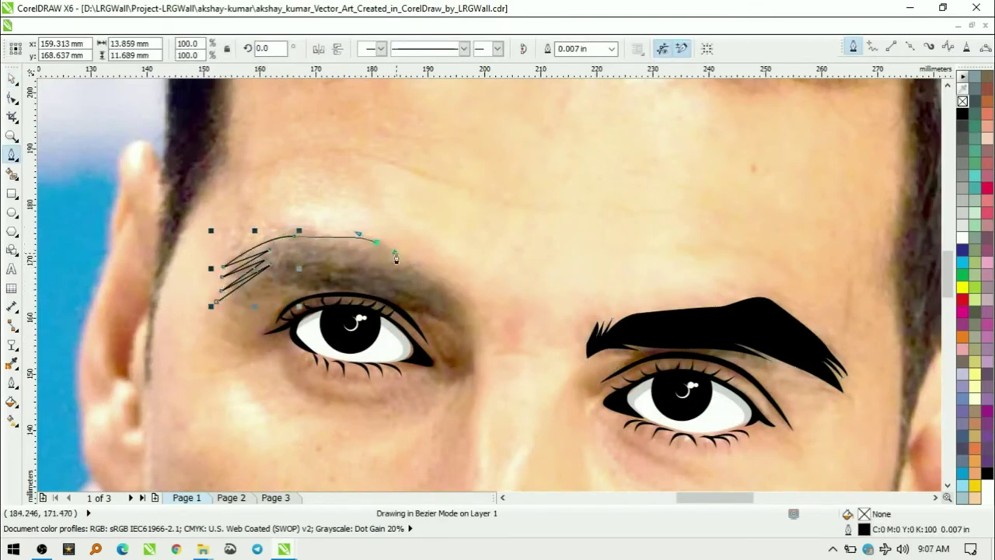
{"action": "left_click", "coordinate": [465, 305]}
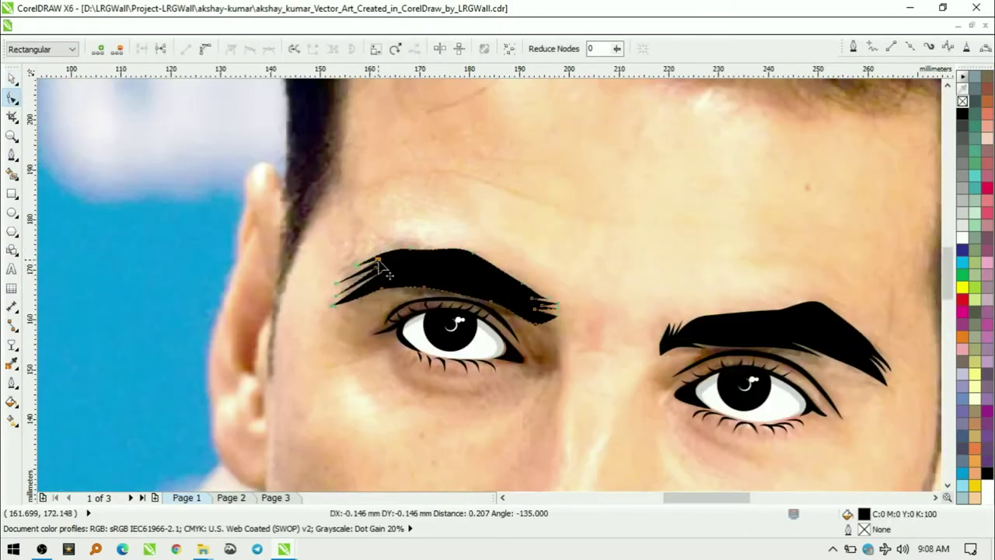
{"action": "left_click_drag", "start_coordinate": [346, 285], "coordinate": [357, 275]}
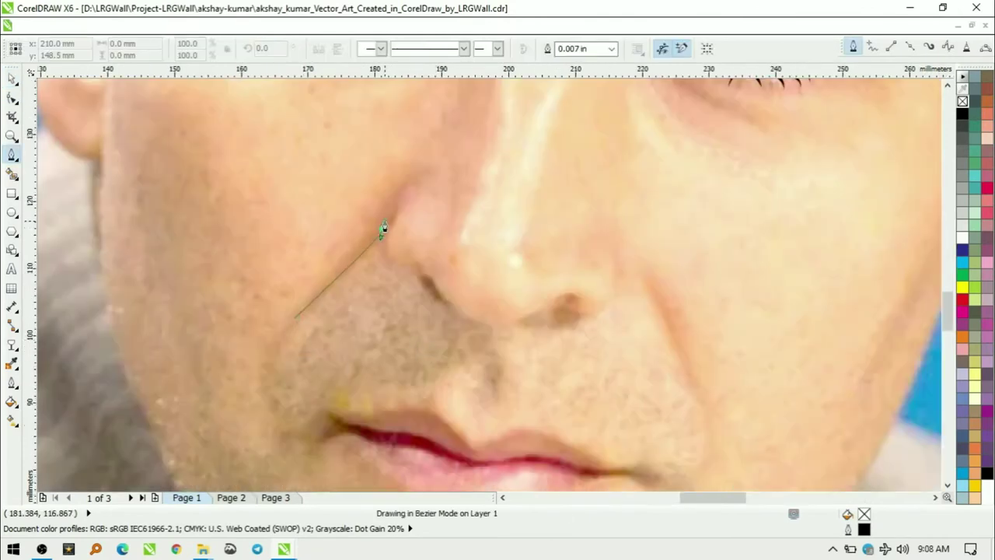
Draw and reshape the crease curve around the left nostril wing
{"action": "left_click_drag", "start_coordinate": [383, 226], "coordinate": [393, 280]}
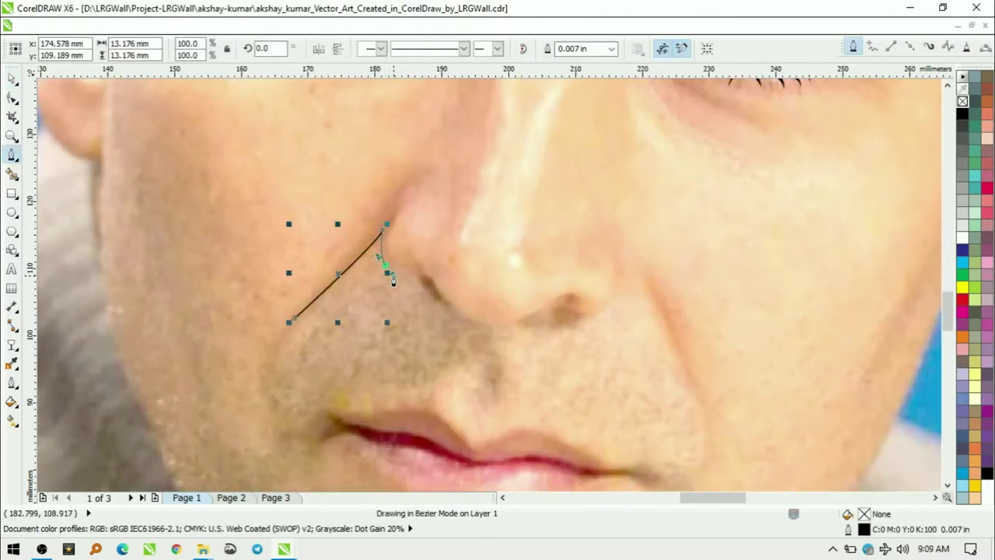
{"action": "left_click_drag", "start_coordinate": [442, 193], "coordinate": [451, 169]}
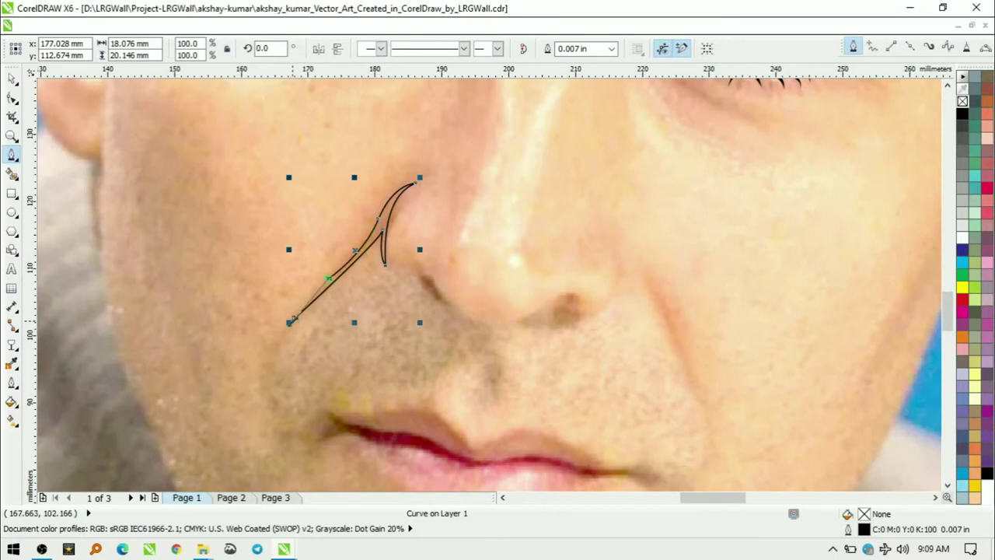
{"action": "key", "text": "space"}
{"action": "key", "text": "F3"}
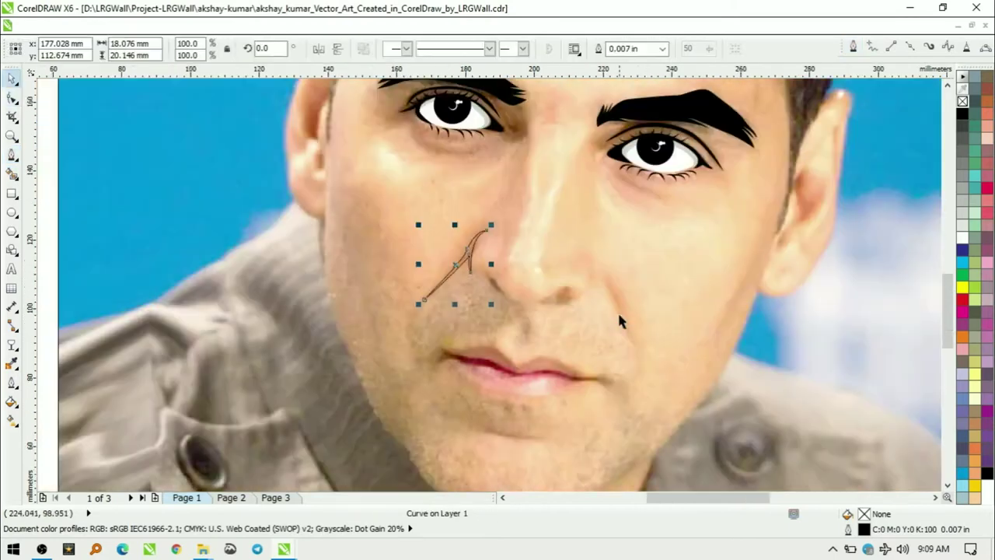
{"action": "scroll", "coordinate": [620, 321], "scroll_direction": "up", "scroll_amount": 3}
{"action": "key", "text": "F10"}
{"action": "mouse_move", "coordinate": [264, 262]}
{"action": "left_mouse_down"}
{"action": "mouse_move", "coordinate": [257, 225]}
{"action": "mouse_move", "coordinate": [268, 221]}
{"action": "left_mouse_up"}
{"action": "key", "text": "space"}
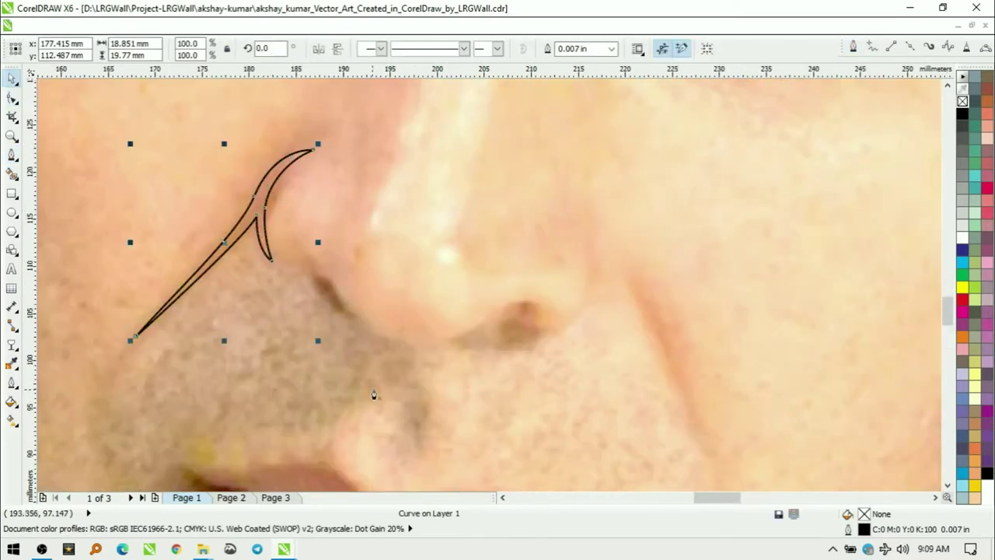
{"action": "scroll", "coordinate": [373, 394], "scroll_direction": "down", "scroll_amount": 3}
Draw and reshape the nostril curve, then fill the nose shapes solid black
{"action": "key", "text": "space"}
{"action": "left_click", "coordinate": [441, 351]}
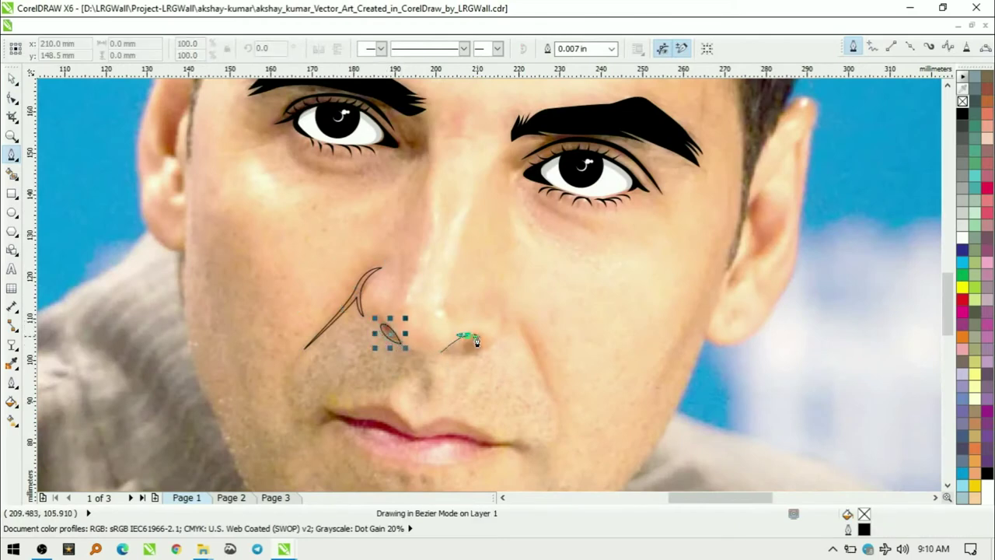
{"action": "left_click_drag", "start_coordinate": [477, 340], "coordinate": [459, 356]}
{"action": "key", "text": "space"}
{"action": "key", "text": "F10"}
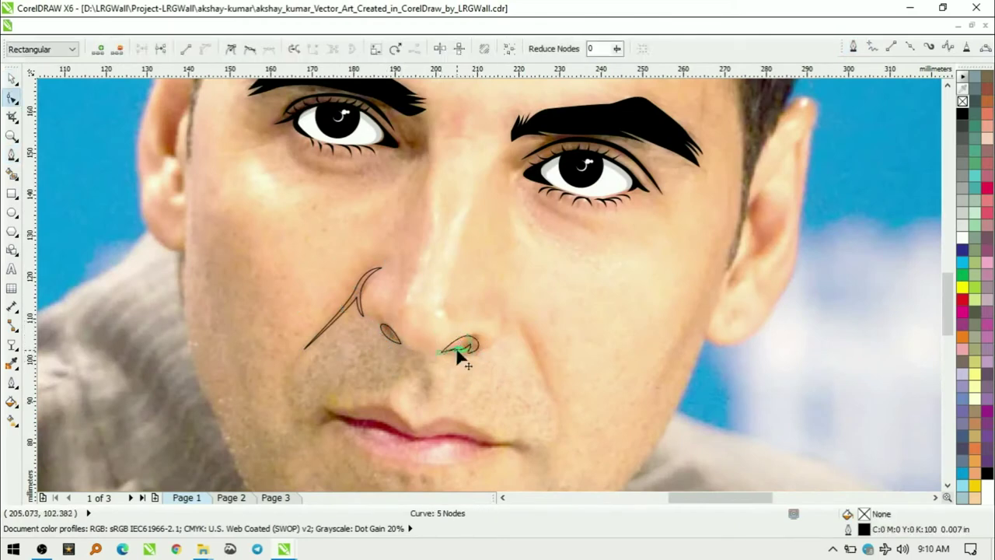
{"action": "scroll", "coordinate": [455, 347], "scroll_direction": "up", "scroll_amount": 5}
{"action": "mouse_move", "coordinate": [361, 266]}
{"action": "left_mouse_down"}
{"action": "mouse_move", "coordinate": [415, 235]}
{"action": "mouse_move", "coordinate": [529, 225]}
{"action": "left_mouse_up"}
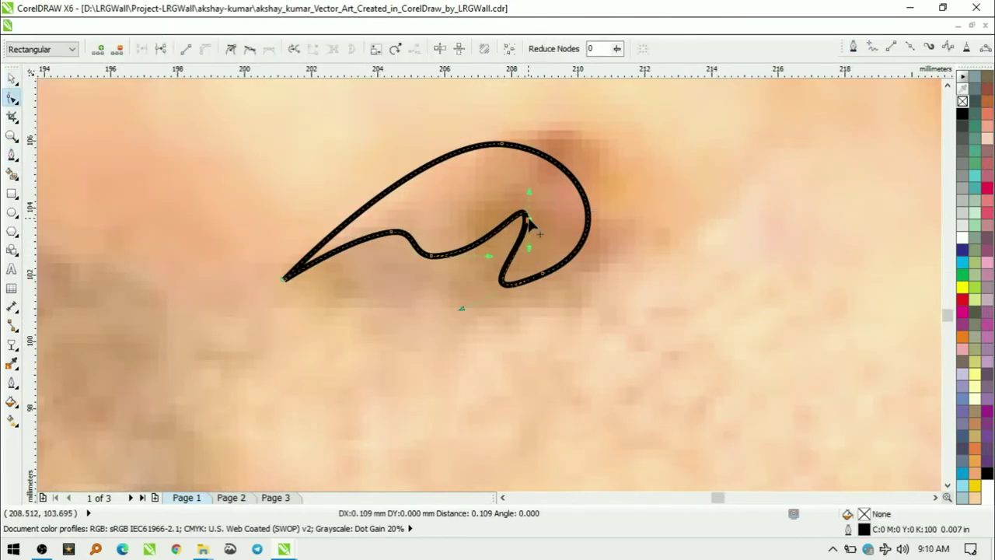
{"action": "key", "text": "space"}
{"action": "scroll", "coordinate": [584, 323], "scroll_direction": "down", "scroll_amount": 5}
{"action": "left_click", "coordinate": [987, 473]}
{"action": "scroll", "coordinate": [623, 342], "scroll_direction": "down", "scroll_amount": 3}
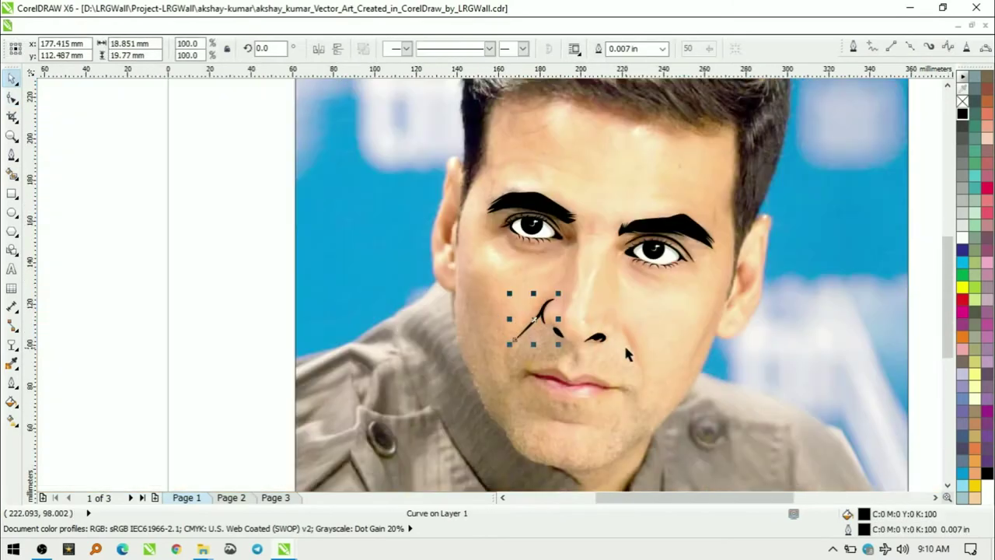
{"action": "key", "text": "Escape"}
{"action": "scroll", "coordinate": [563, 159], "scroll_direction": "up", "scroll_amount": 3}
Add a nose-side line and a fold line toward the mouth corner, then select the nose strokes
{"action": "key", "text": "F5"}
{"action": "left_click", "coordinate": [563, 159]}
{"action": "left_click", "coordinate": [562, 224]}
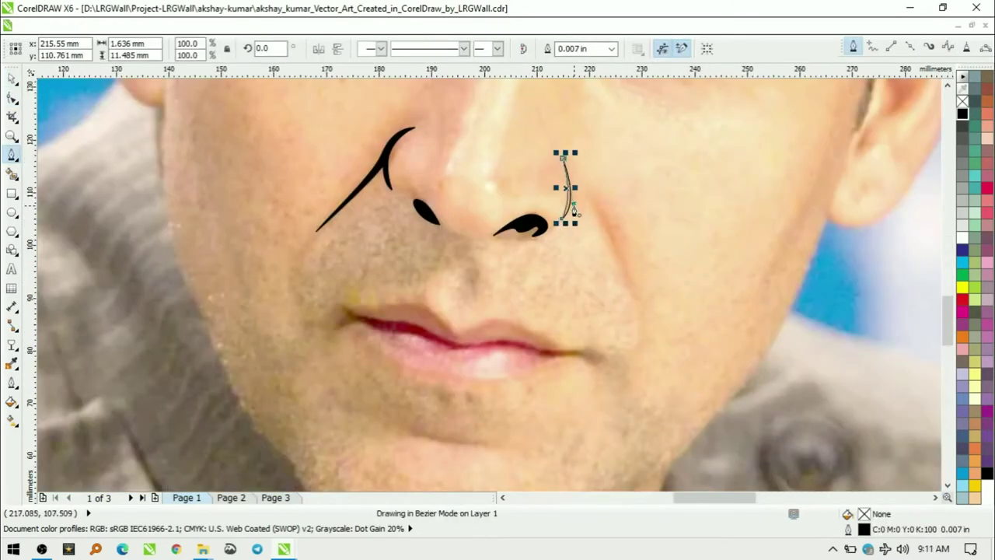
{"action": "key", "text": "Escape"}
{"action": "left_click", "coordinate": [593, 202]}
{"action": "left_click", "coordinate": [645, 309]}
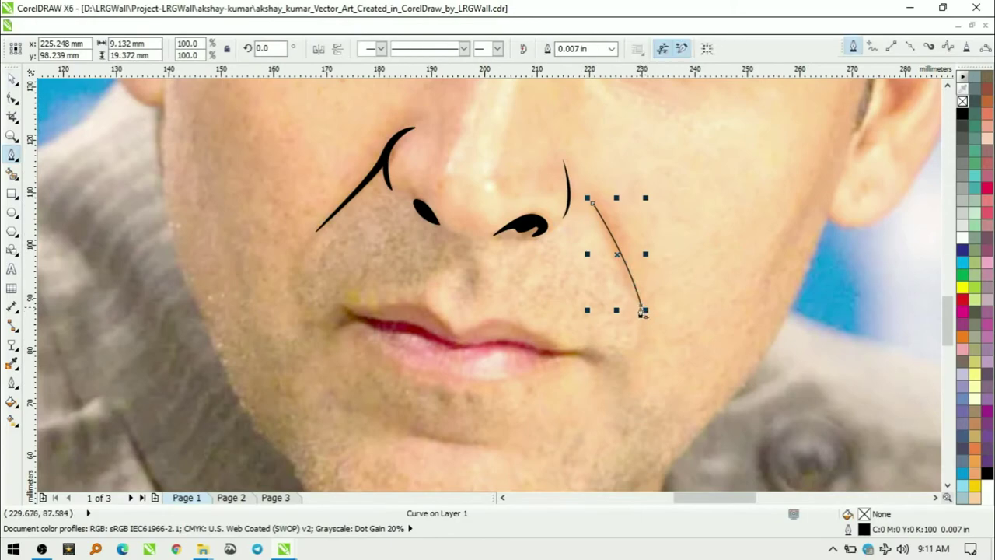
{"action": "scroll", "coordinate": [701, 338], "scroll_direction": "down", "scroll_amount": 3}
{"action": "key", "text": "space"}
{"action": "left_click", "coordinate": [289, 230]}
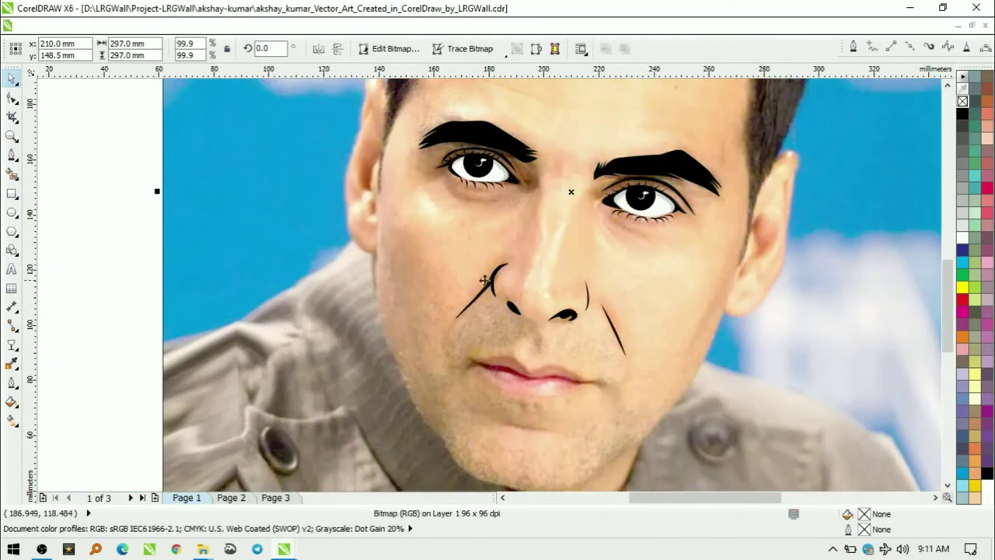
{"action": "right_click", "coordinate": [276, 284]}
Trace the black line between the lips, ending it in a hooked curve
{"action": "key", "text": "Escape"}
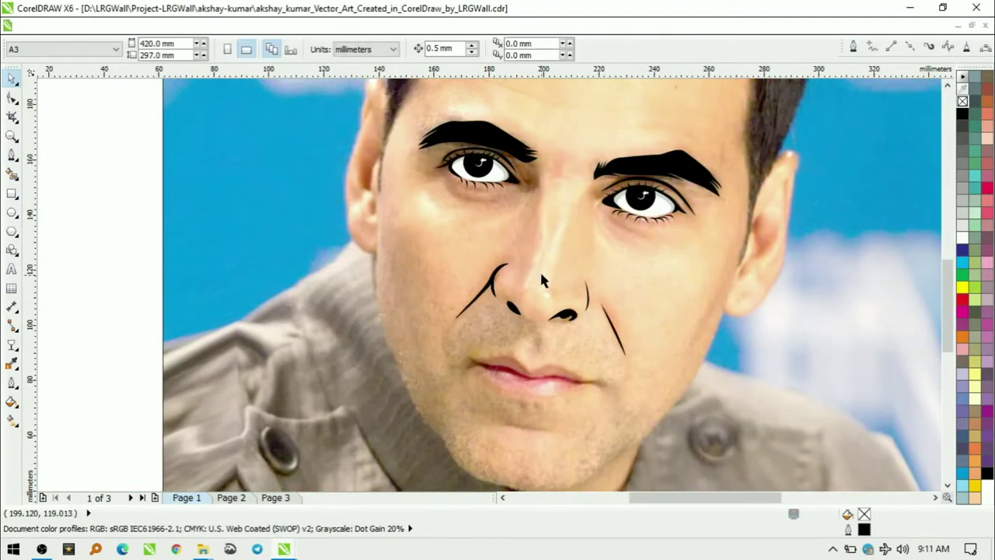
{"action": "left_click", "coordinate": [614, 335]}
{"action": "scroll", "coordinate": [614, 392], "scroll_direction": "up", "scroll_amount": 3}
{"action": "left_click", "coordinate": [12, 155]}
{"action": "left_click", "coordinate": [341, 218]}
{"action": "left_click", "coordinate": [443, 233]}
{"action": "left_click", "coordinate": [522, 268]}
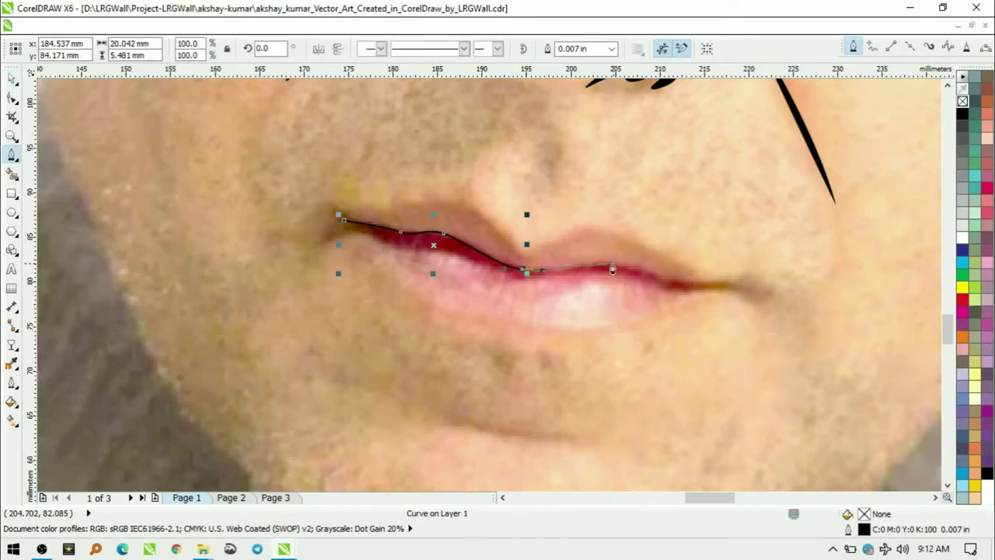
{"action": "left_click", "coordinate": [674, 284]}
{"action": "left_click_drag", "start_coordinate": [748, 291], "coordinate": [674, 300]}
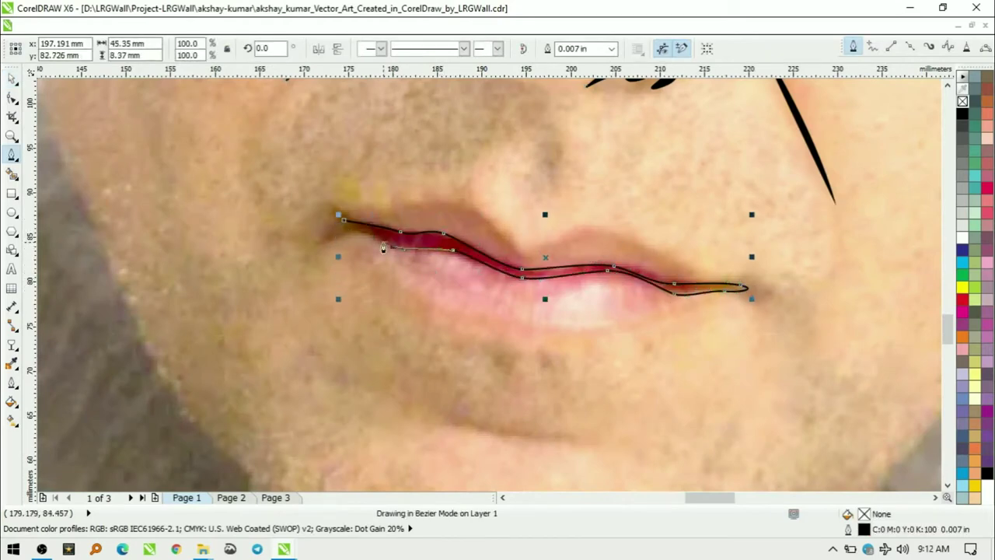
Draw the crease line just below the lower lip
{"action": "scroll", "coordinate": [493, 283], "scroll_direction": "down", "scroll_amount": 3}
{"action": "scroll", "coordinate": [464, 396], "scroll_direction": "up", "scroll_amount": 2}
{"action": "scroll", "coordinate": [464, 396], "scroll_direction": "down", "scroll_amount": 2}
{"action": "key", "text": "Escape"}
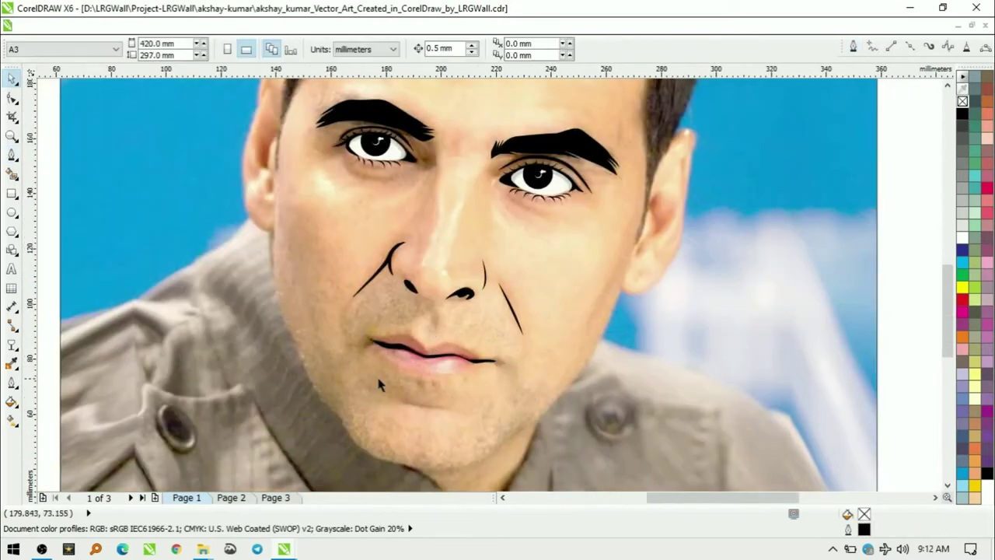
{"action": "scroll", "coordinate": [352, 214], "scroll_direction": "up", "scroll_amount": 3}
{"action": "left_click", "coordinate": [346, 206]}
{"action": "left_click_drag", "start_coordinate": [555, 231], "coordinate": [589, 222]}
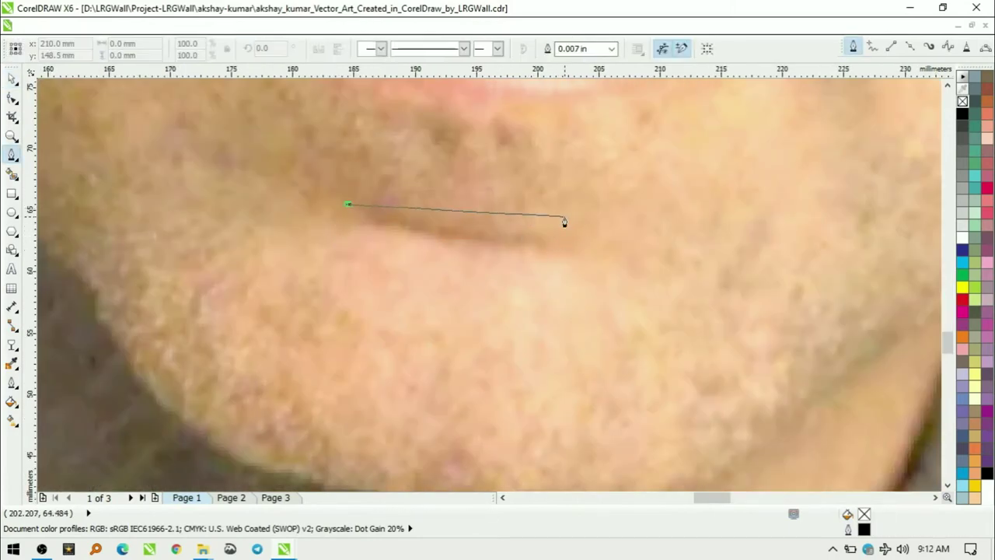
{"action": "scroll", "coordinate": [445, 270], "scroll_direction": "down", "scroll_amount": 3}
{"action": "scroll", "coordinate": [561, 295], "scroll_direction": "up", "scroll_amount": 3}
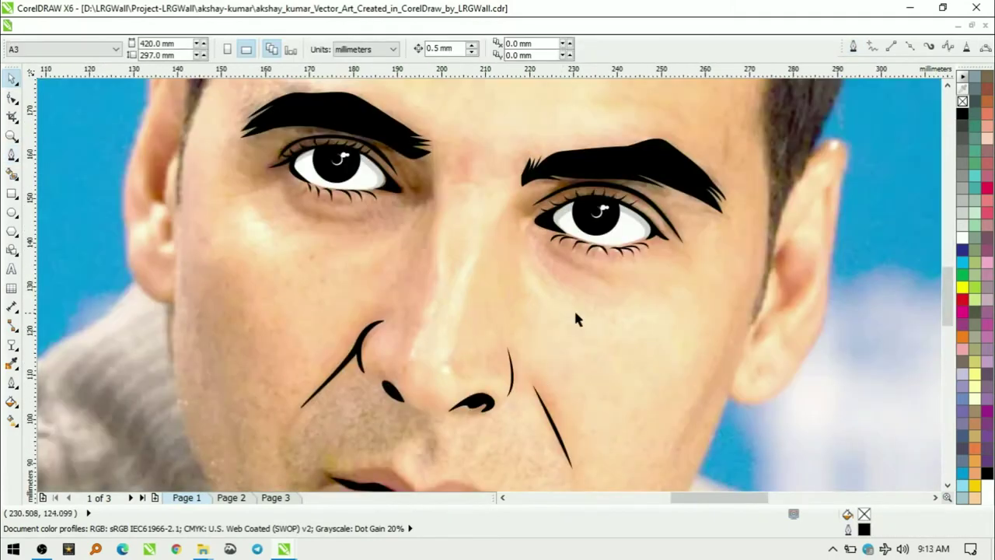
Draw curved black bags along the lower lids of both eyes
{"action": "left_click", "coordinate": [538, 238]}
{"action": "left_click_drag", "start_coordinate": [614, 278], "coordinate": [644, 289]}
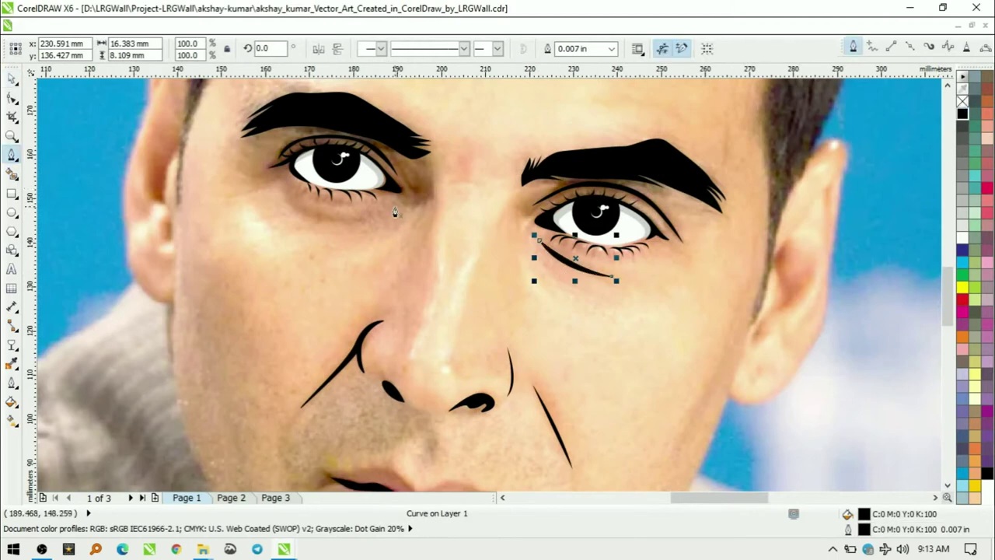
{"action": "left_click", "coordinate": [285, 190]}
{"action": "left_click_drag", "start_coordinate": [411, 211], "coordinate": [297, 235]}
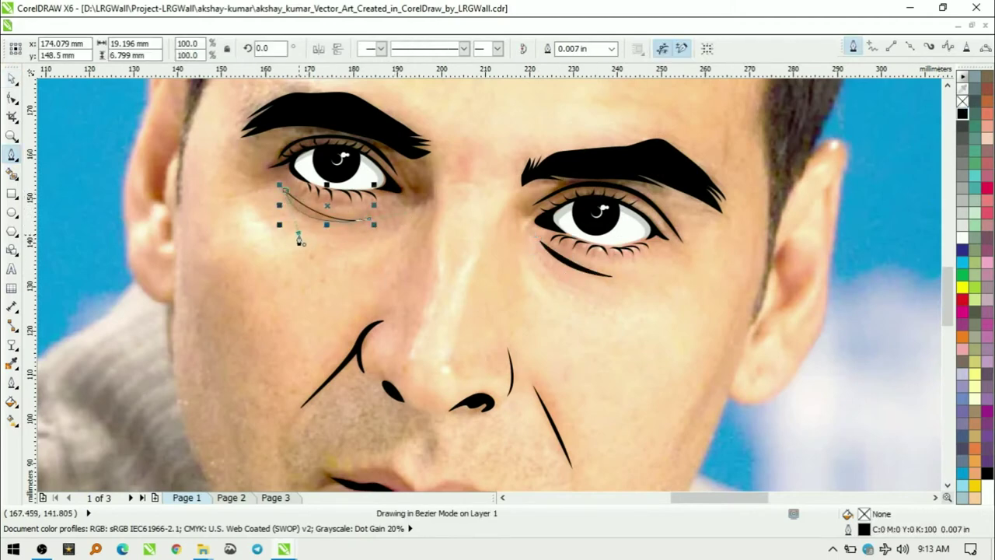
Add two crow's-feet wrinkle strokes at the left eye's outer corner
{"action": "left_click", "coordinate": [959, 123]}
{"action": "scroll", "coordinate": [513, 375], "scroll_direction": "down", "scroll_amount": 3}
{"action": "scroll", "coordinate": [461, 297], "scroll_direction": "up", "scroll_amount": 3}
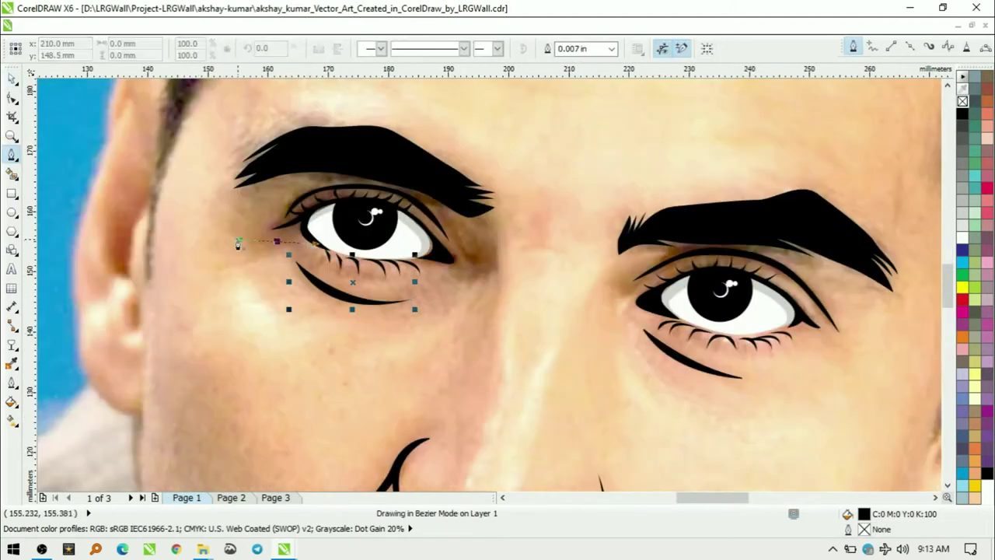
{"action": "mouse_move", "coordinate": [229, 254]}
{"action": "left_mouse_down"}
{"action": "mouse_move", "coordinate": [279, 243]}
{"action": "mouse_move", "coordinate": [219, 238]}
{"action": "mouse_move", "coordinate": [206, 270]}
{"action": "left_mouse_up"}
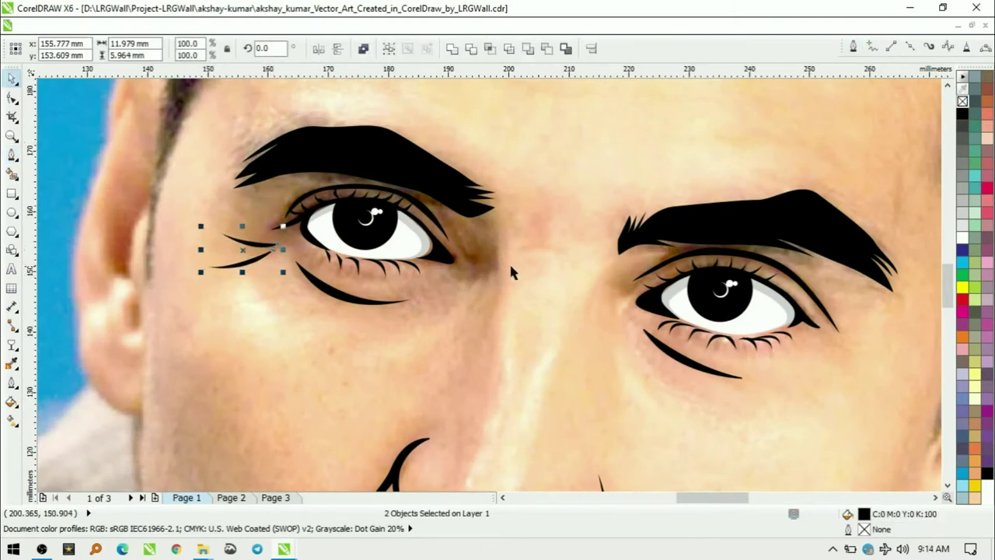
{"action": "scroll", "coordinate": [509, 262], "scroll_direction": "down", "scroll_amount": 3}
{"action": "key", "text": "Escape"}
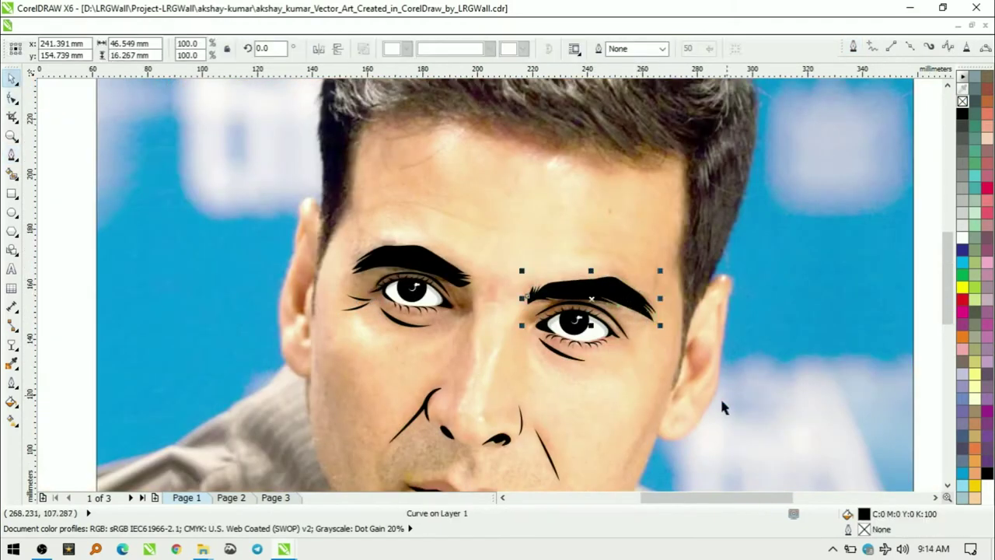
{"action": "scroll", "coordinate": [722, 407], "scroll_direction": "down", "scroll_amount": 3}
{"action": "scroll", "coordinate": [613, 370], "scroll_direction": "up", "scroll_amount": 4}
Trace the hair outline from its left edge up and over the top of the head
{"action": "scroll", "coordinate": [614, 371], "scroll_direction": "down", "scroll_amount": 2}
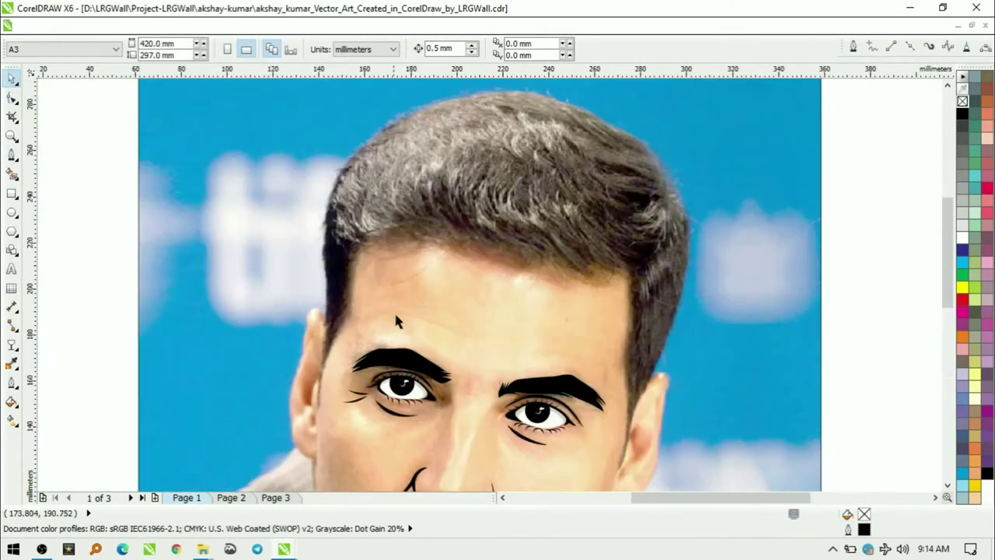
{"action": "key", "text": "F5"}
{"action": "left_click", "coordinate": [325, 333]}
{"action": "left_click", "coordinate": [325, 275]}
{"action": "left_click", "coordinate": [327, 220]}
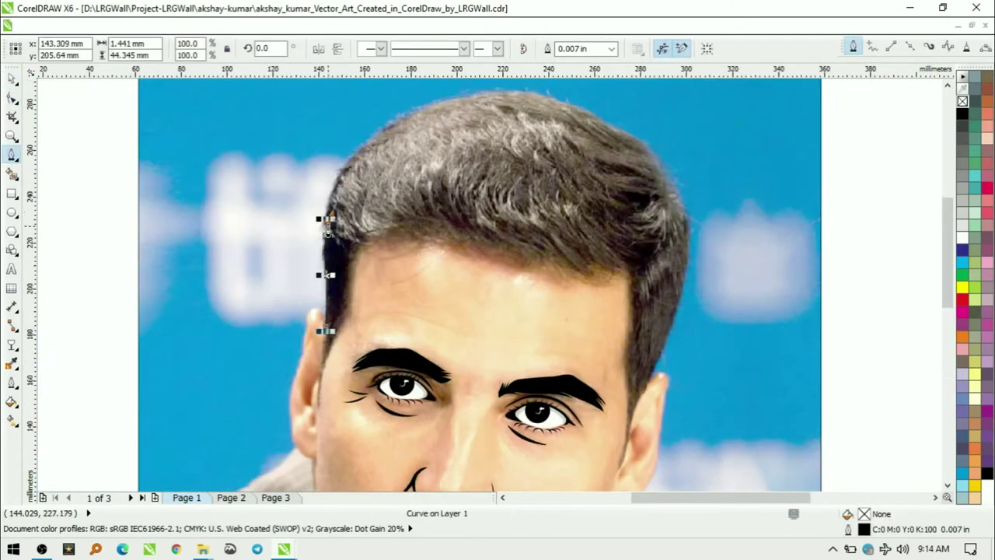
{"action": "left_click_drag", "start_coordinate": [318, 231], "coordinate": [320, 227]}
{"action": "mouse_move", "coordinate": [345, 171]}
{"action": "left_mouse_down"}
{"action": "mouse_move", "coordinate": [696, 248]}
{"action": "mouse_move", "coordinate": [626, 458]}
{"action": "left_mouse_up"}
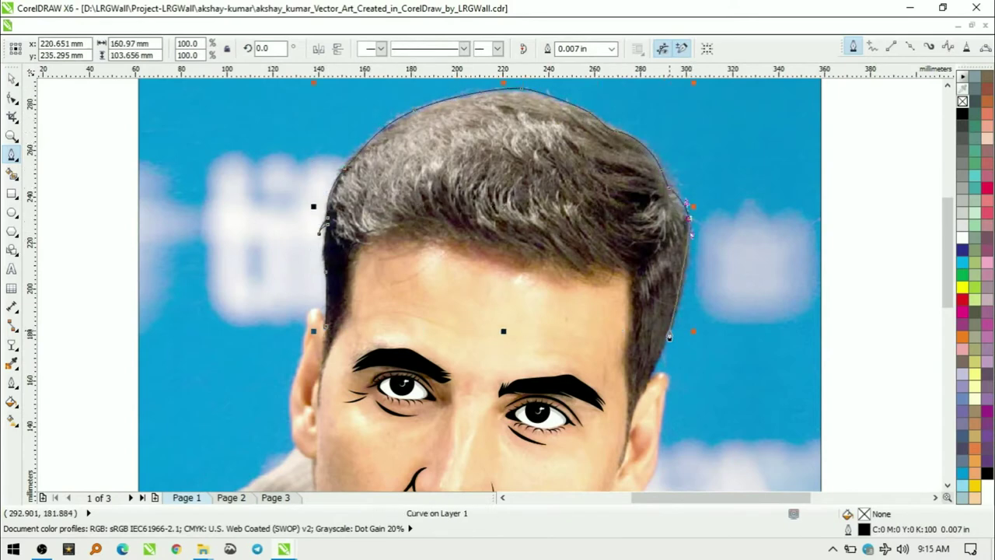
{"action": "scroll", "coordinate": [617, 479], "scroll_direction": "up", "scroll_amount": 1}
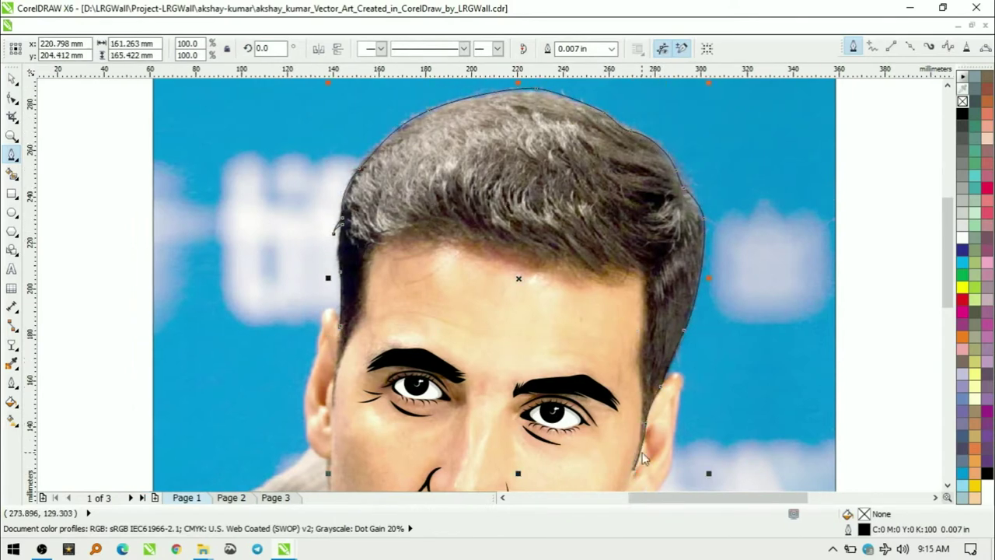
{"action": "scroll", "coordinate": [614, 443], "scroll_direction": "up", "scroll_amount": 2}
{"action": "scroll", "coordinate": [621, 303], "scroll_direction": "up", "scroll_amount": 5}
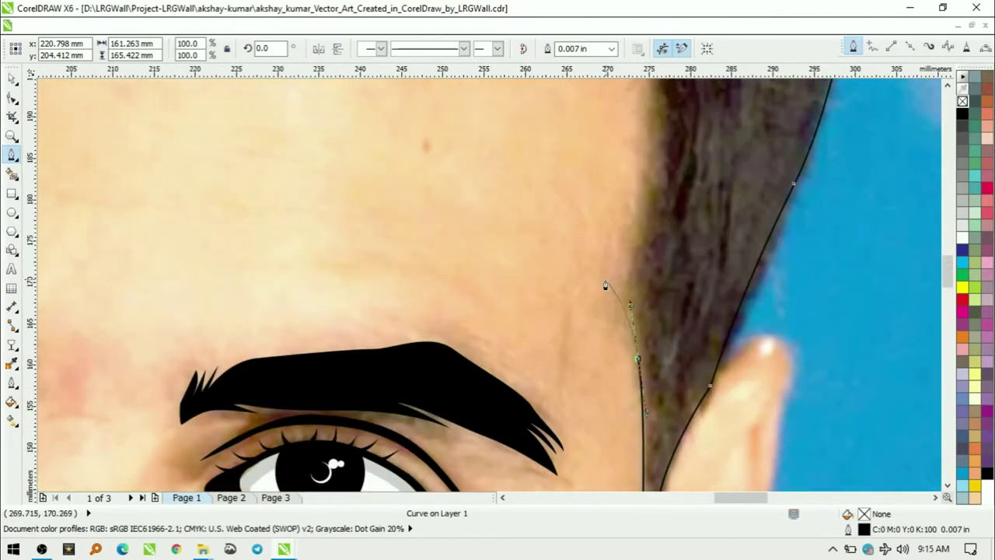
{"action": "scroll", "coordinate": [657, 155], "scroll_direction": "up", "scroll_amount": 2}
Continue the hair outline along the forehead hairline and down the left side, then review its nodes
{"action": "left_click", "coordinate": [656, 203]}
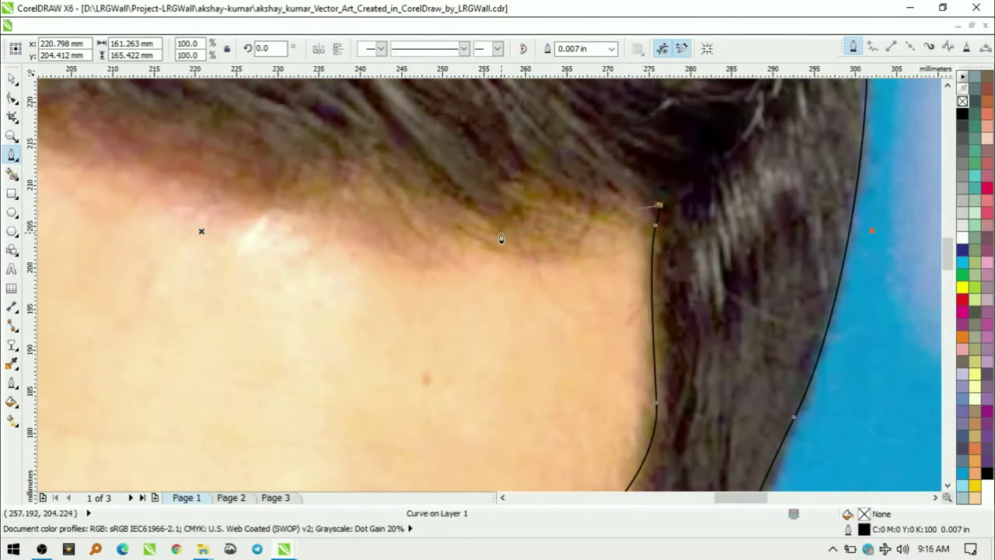
{"action": "left_click_drag", "start_coordinate": [492, 231], "coordinate": [419, 194]}
{"action": "key", "text": "F3"}
{"action": "left_click_drag", "start_coordinate": [344, 227], "coordinate": [250, 186]}
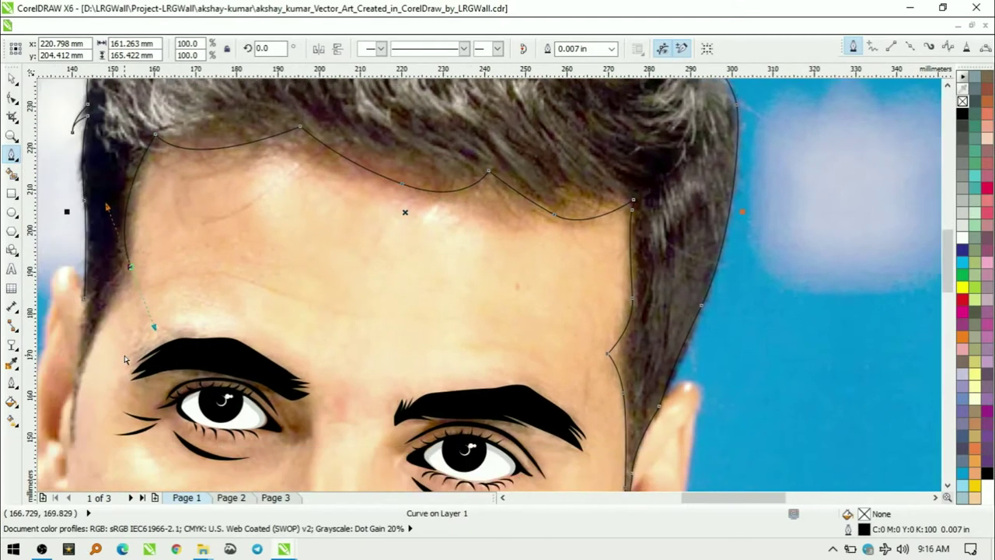
{"action": "left_click_drag", "start_coordinate": [87, 365], "coordinate": [286, 402]}
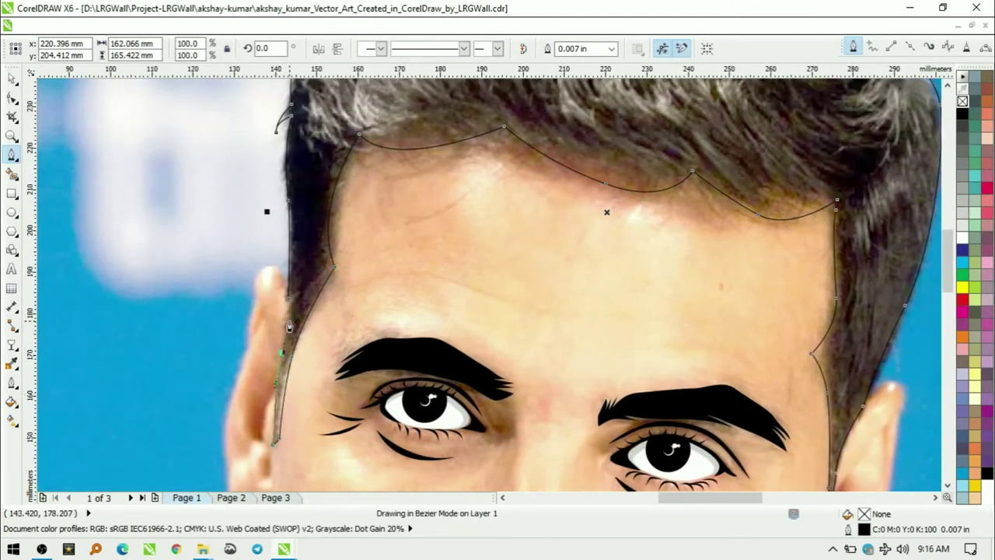
{"action": "key", "text": "F3"}
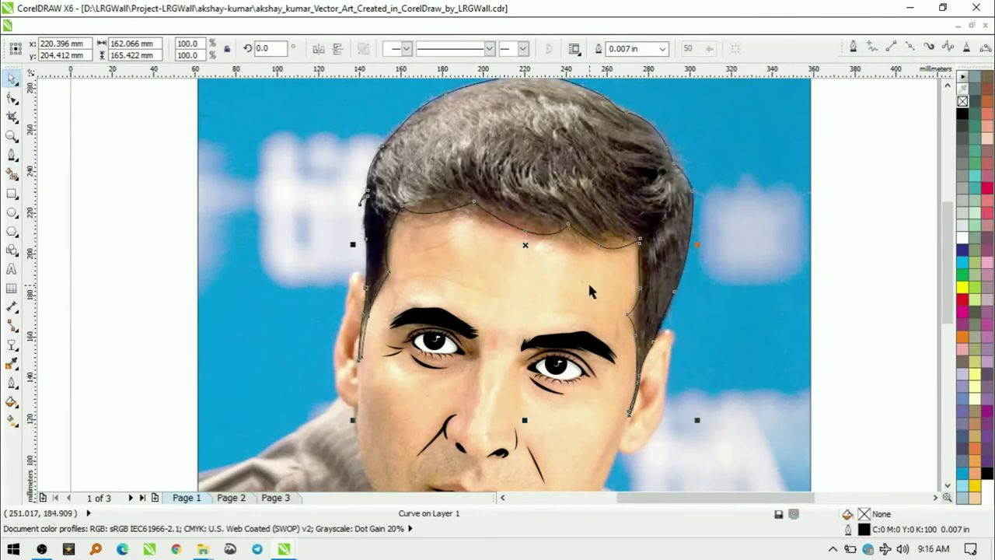
{"action": "key", "text": "F10"}
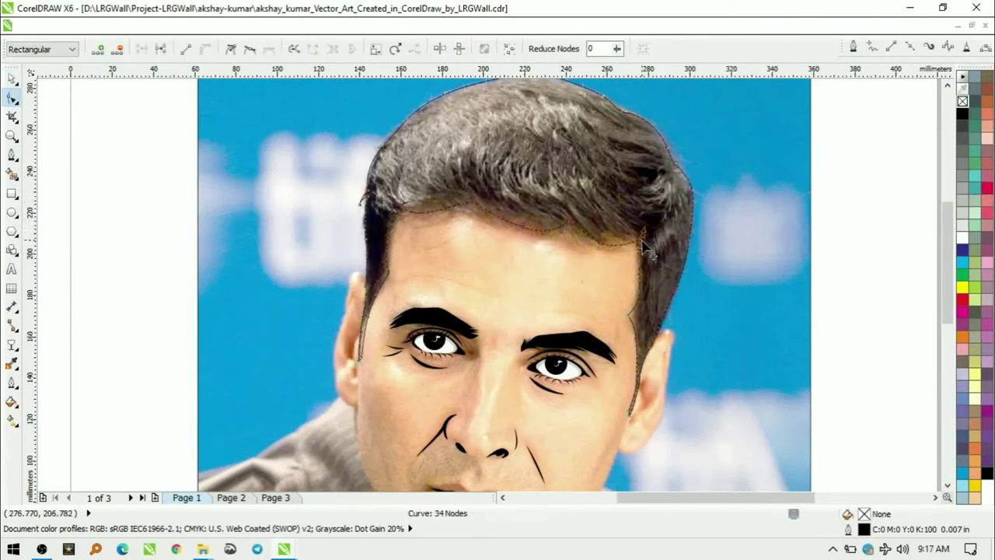
{"action": "scroll", "coordinate": [637, 245], "scroll_direction": "up", "scroll_amount": 3}
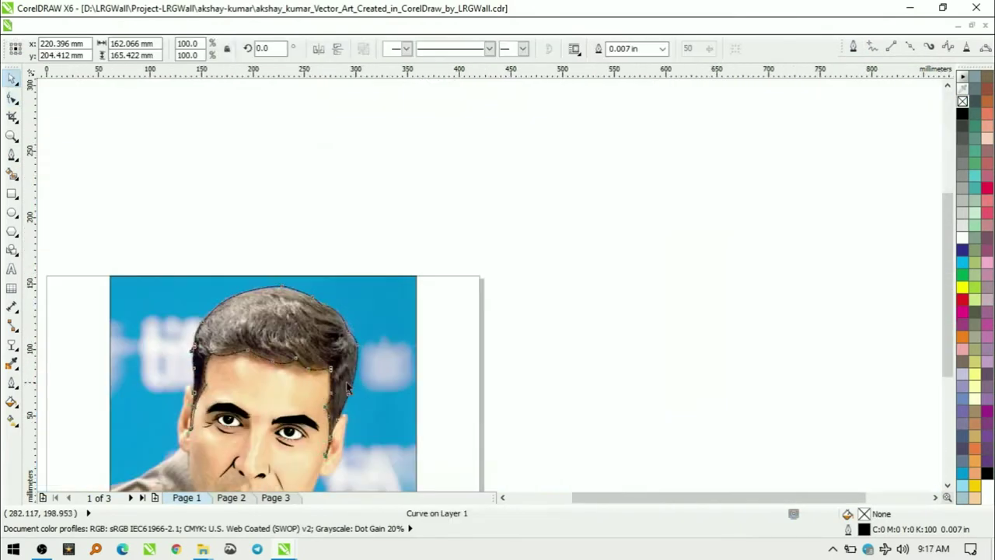
{"action": "key", "text": "shift+F4"}
{"action": "scroll", "coordinate": [647, 285], "scroll_direction": "up", "scroll_amount": 1}
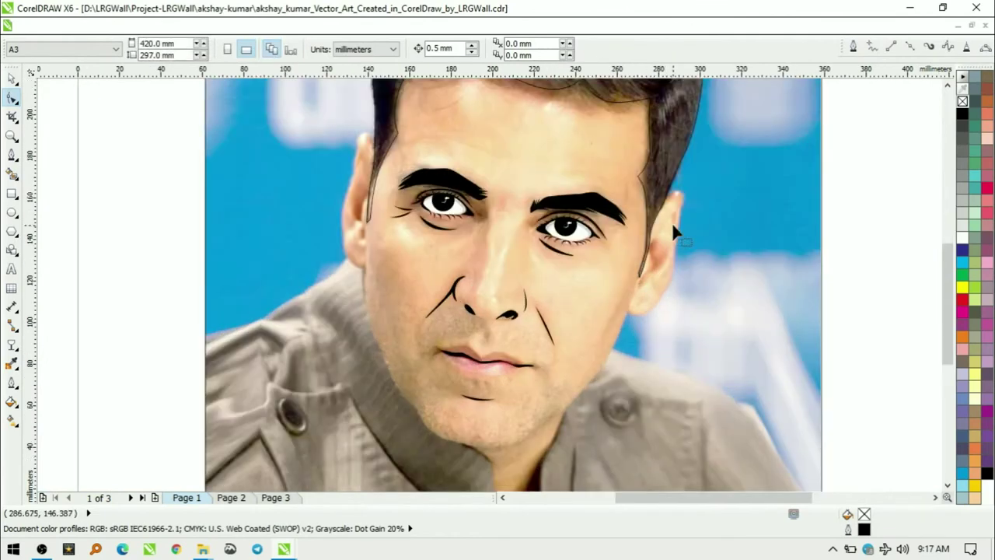
Trace the face outline around the right ear, down the jawline and neck to the page bottom
{"action": "key", "text": "F5"}
{"action": "left_click_drag", "start_coordinate": [659, 177], "coordinate": [670, 174]}
{"action": "left_click_drag", "start_coordinate": [671, 237], "coordinate": [687, 237]}
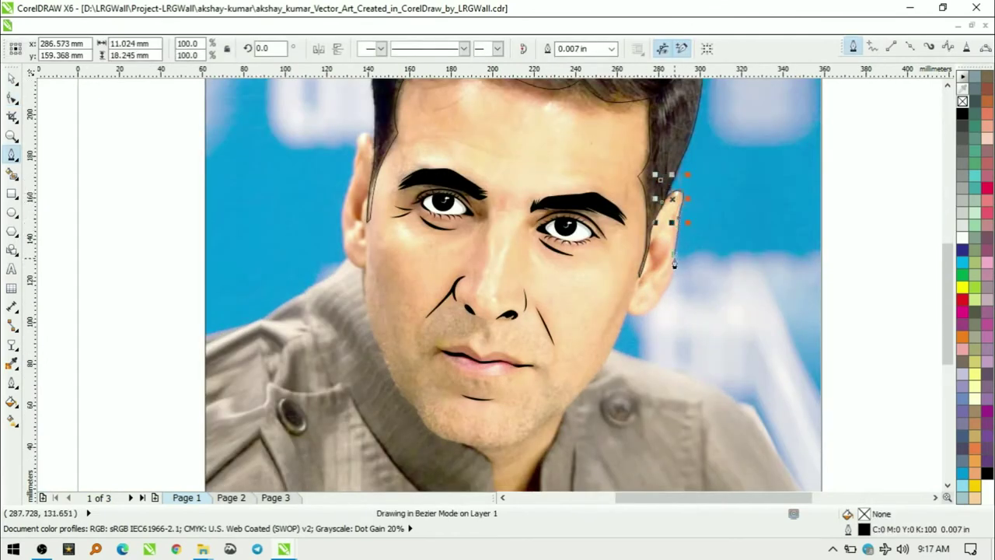
{"action": "left_click_drag", "start_coordinate": [654, 300], "coordinate": [687, 301]}
{"action": "left_click_drag", "start_coordinate": [579, 406], "coordinate": [583, 410]}
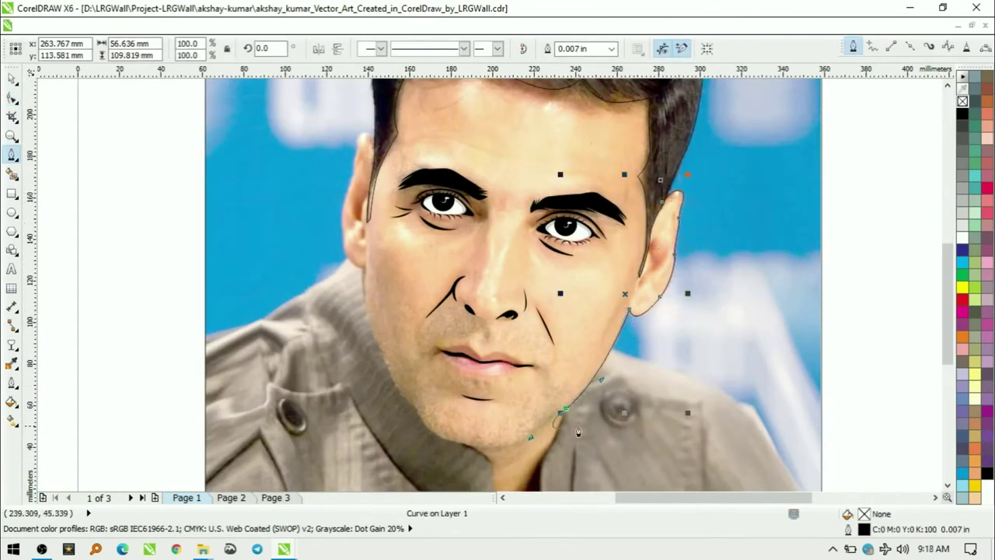
{"action": "scroll", "coordinate": [582, 411], "scroll_direction": "down", "scroll_amount": 2}
{"action": "left_click", "coordinate": [536, 382]}
{"action": "left_click", "coordinate": [542, 443]}
{"action": "left_click", "coordinate": [494, 443]}
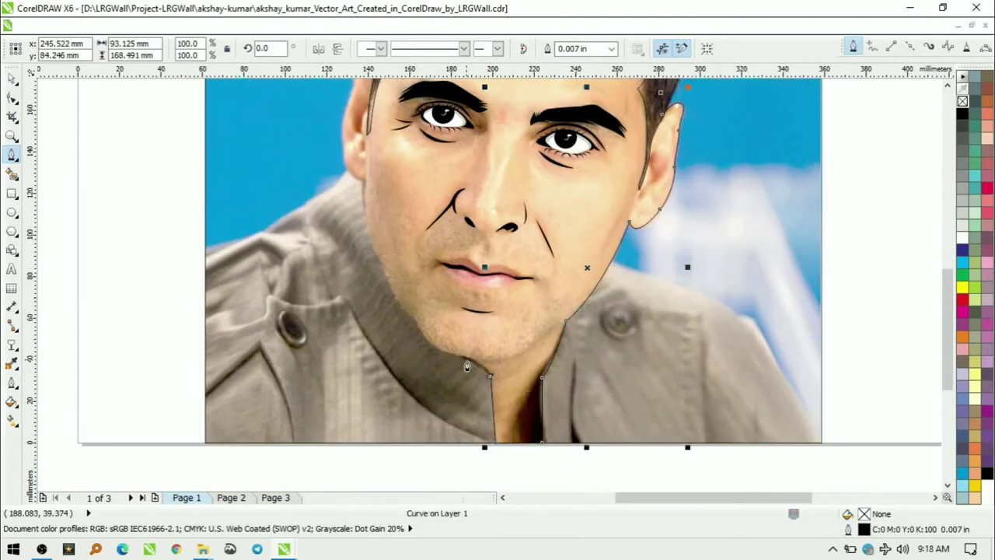
Carry the outline back up the neck, left jaw, cheek and ear, closing it at the hairline
{"action": "left_click", "coordinate": [491, 377]}
{"action": "left_click", "coordinate": [463, 355]}
{"action": "left_click", "coordinate": [416, 322]}
{"action": "left_click", "coordinate": [381, 267]}
{"action": "left_click", "coordinate": [375, 244]}
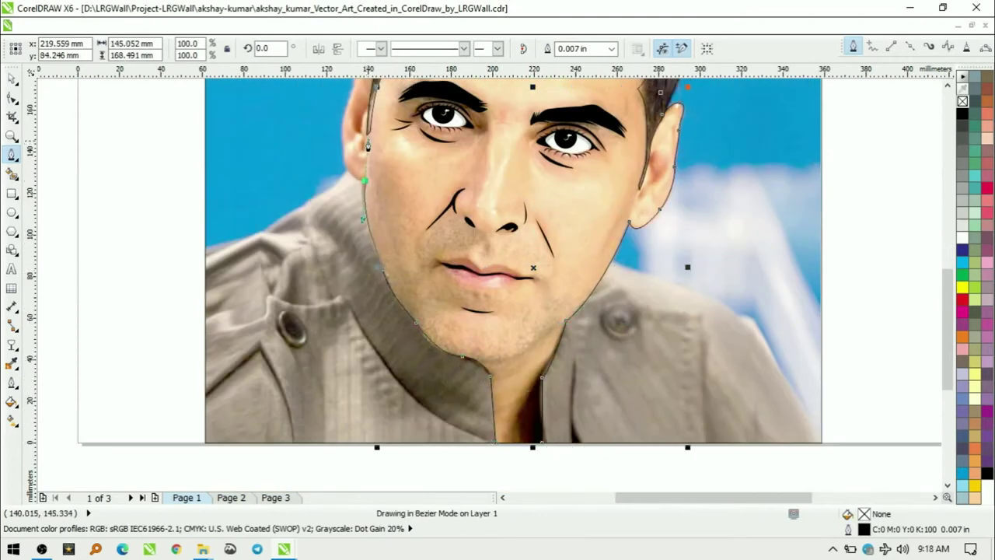
{"action": "left_click", "coordinate": [364, 181]}
{"action": "scroll", "coordinate": [347, 371], "scroll_direction": "up", "scroll_amount": 4}
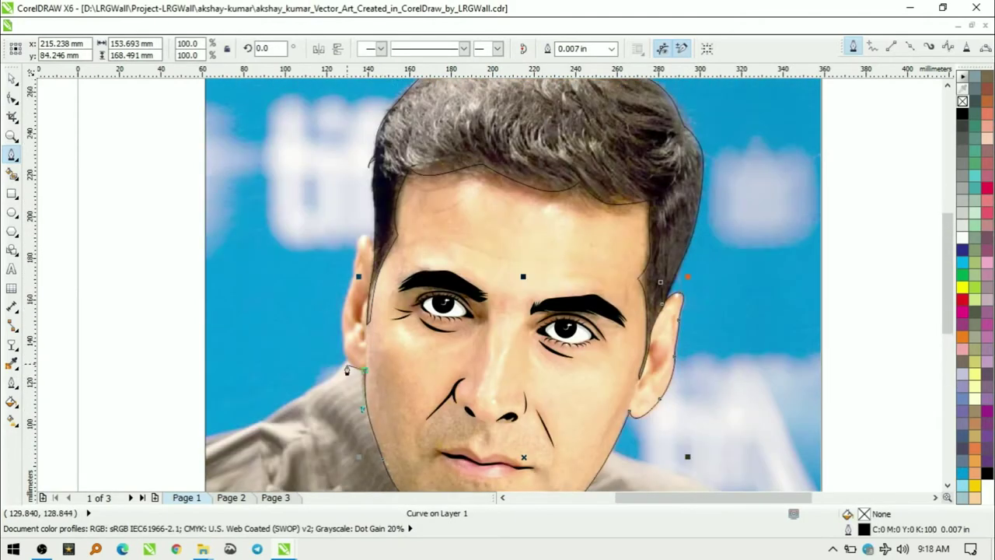
{"action": "left_click", "coordinate": [363, 234]}
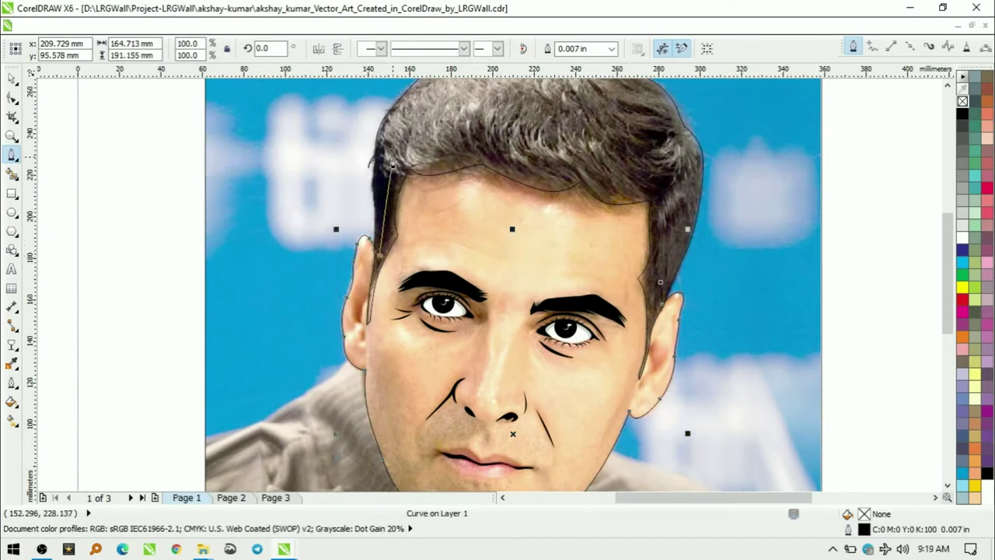
{"action": "left_click", "coordinate": [660, 282]}
Reshape the face outline's node so it follows the left ear
{"action": "key", "text": "space"}
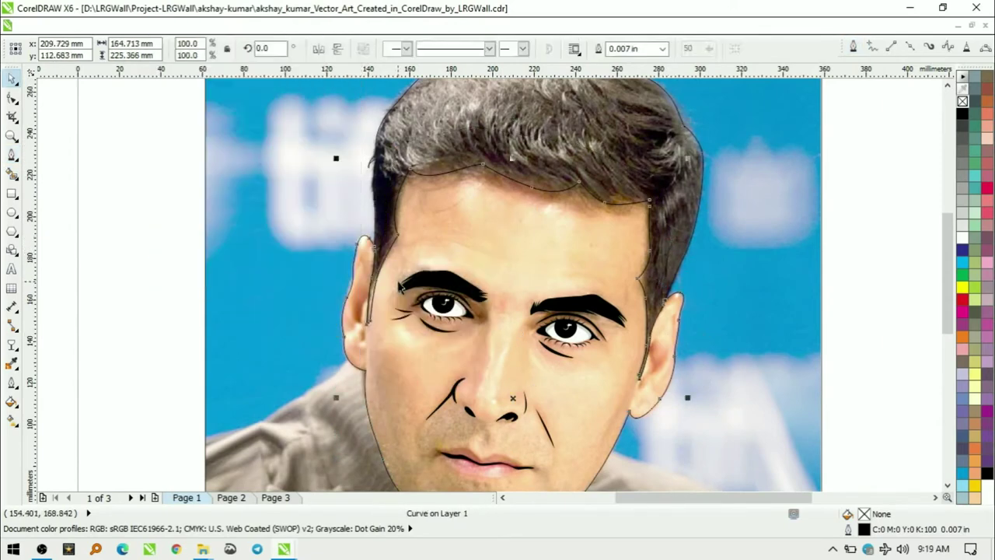
{"action": "key", "text": "F10"}
{"action": "scroll", "coordinate": [354, 244], "scroll_direction": "up", "scroll_amount": 3}
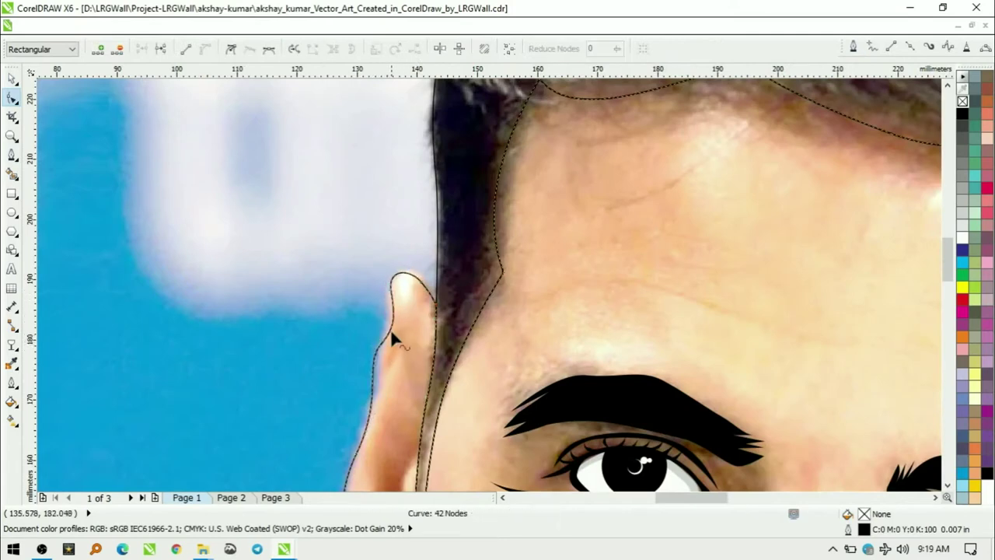
{"action": "left_click_drag", "start_coordinate": [388, 346], "coordinate": [391, 326]}
{"action": "key", "text": "space"}
{"action": "scroll", "coordinate": [393, 311], "scroll_direction": "down", "scroll_amount": 5}
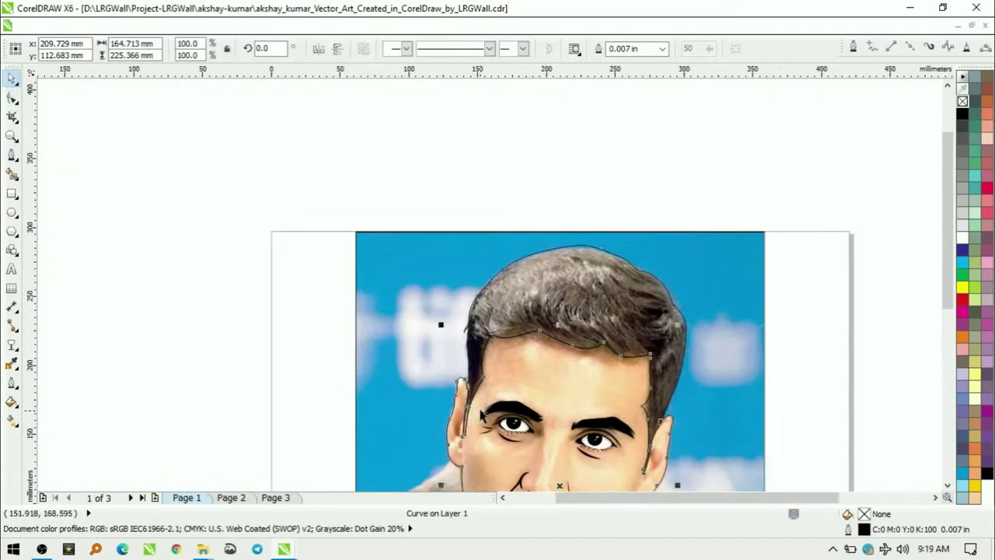
Extend and curve the forehead crease, adjust its nodes, and place a copy above the eyebrow
{"action": "scroll", "coordinate": [501, 270], "scroll_direction": "up", "scroll_amount": 3}
{"action": "key", "text": "F5"}
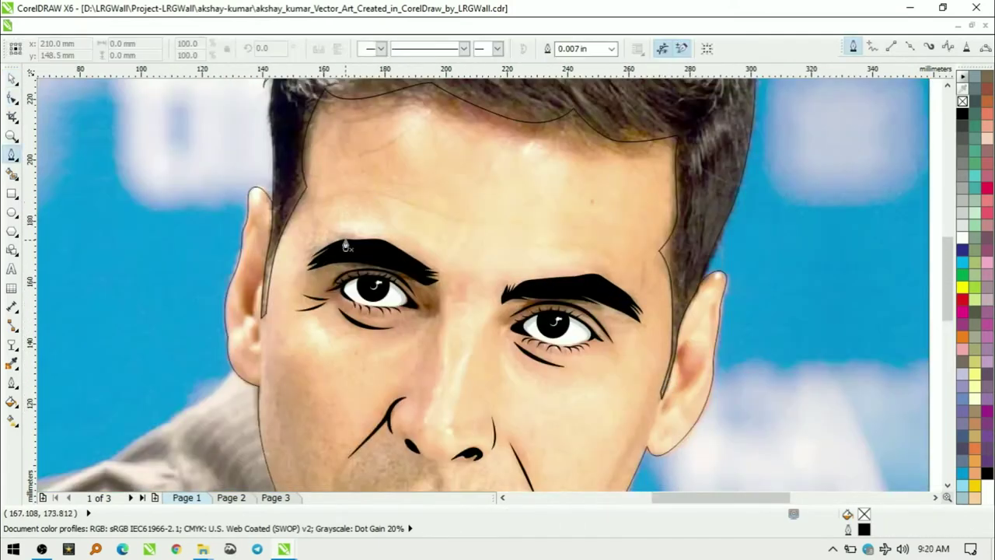
{"action": "left_click", "coordinate": [486, 225]}
{"action": "left_click_drag", "start_coordinate": [576, 227], "coordinate": [593, 238]}
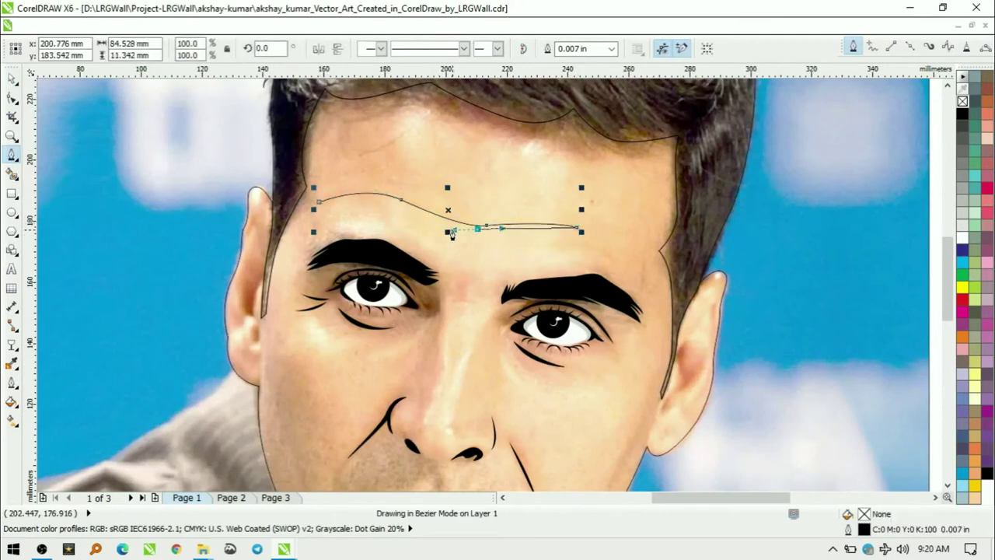
{"action": "key", "text": "F10"}
{"action": "left_click", "coordinate": [393, 195]}
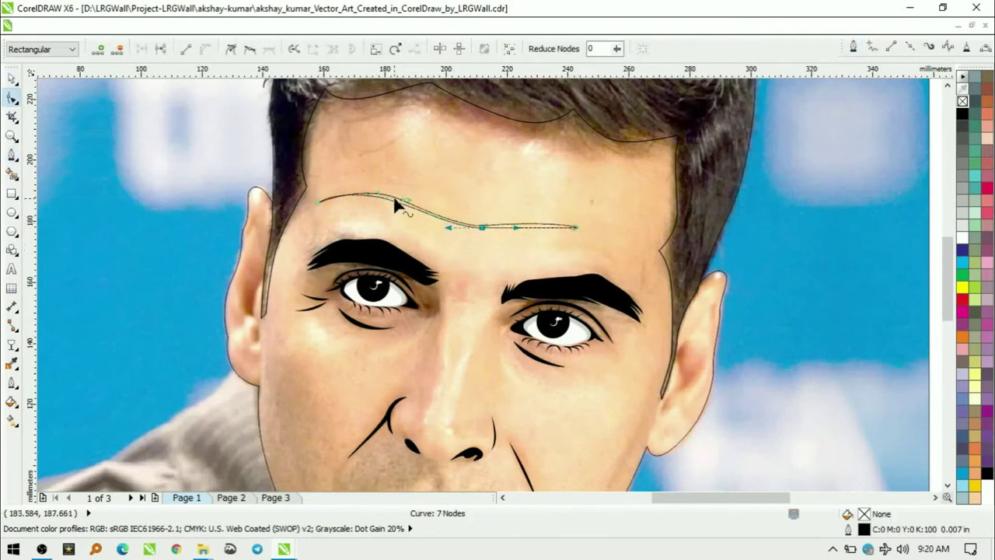
{"action": "key", "text": "space"}
{"action": "key", "text": "space"}
{"action": "key", "text": "space"}
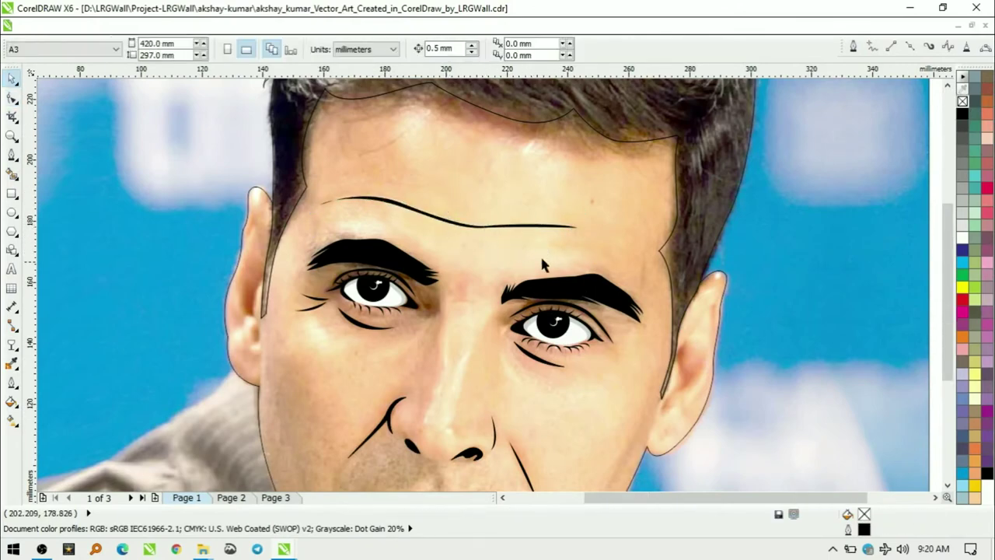
{"action": "scroll", "coordinate": [544, 267], "scroll_direction": "up", "scroll_amount": 2}
{"action": "left_click_drag", "start_coordinate": [361, 311], "coordinate": [431, 265]}
{"action": "key", "text": "F4"}
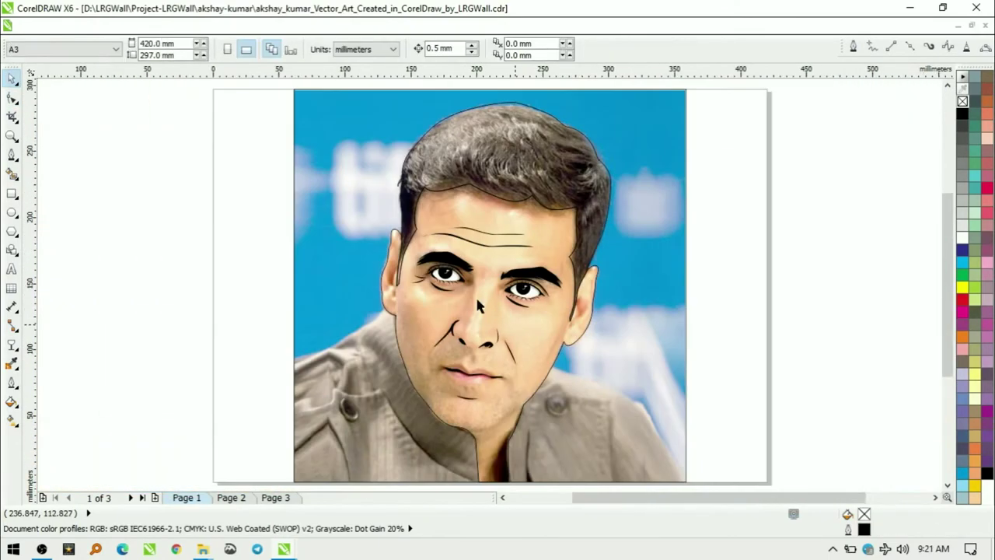
Start the jacket outline with points along the left shoulder
{"action": "key", "text": "Escape"}
{"action": "scroll", "coordinate": [500, 270], "scroll_direction": "up", "scroll_amount": 2}
{"action": "left_click", "coordinate": [12, 155]}
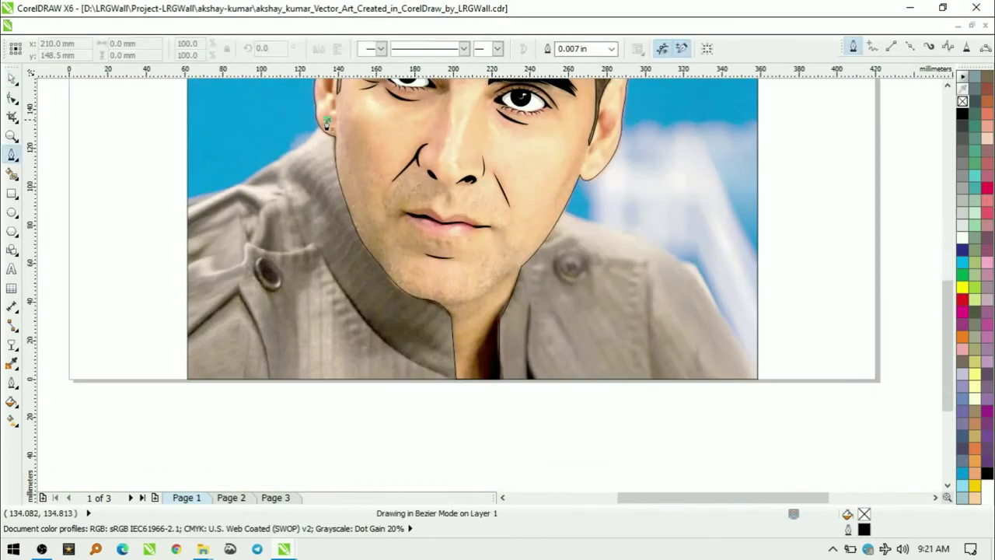
{"action": "left_click", "coordinate": [330, 115]}
{"action": "left_click", "coordinate": [303, 144]}
{"action": "left_click", "coordinate": [272, 165]}
Trace the jacket down the left edge, along the bottom, and close it at the right shoulder
{"action": "left_click", "coordinate": [187, 199]}
{"action": "left_click", "coordinate": [187, 379]}
{"action": "left_click", "coordinate": [757, 381]}
{"action": "left_click", "coordinate": [675, 263]}
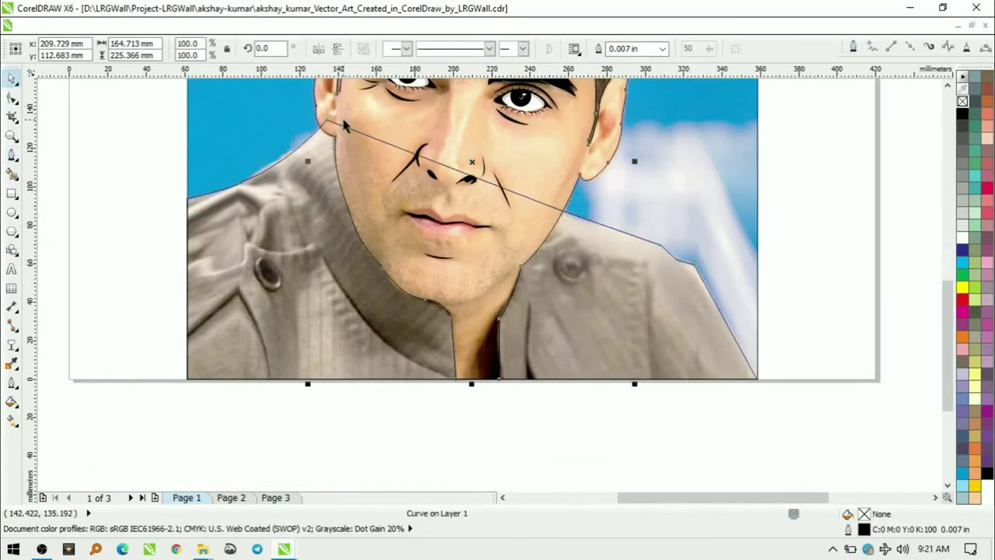
{"action": "key", "text": "space"}
{"action": "key", "text": "Escape"}
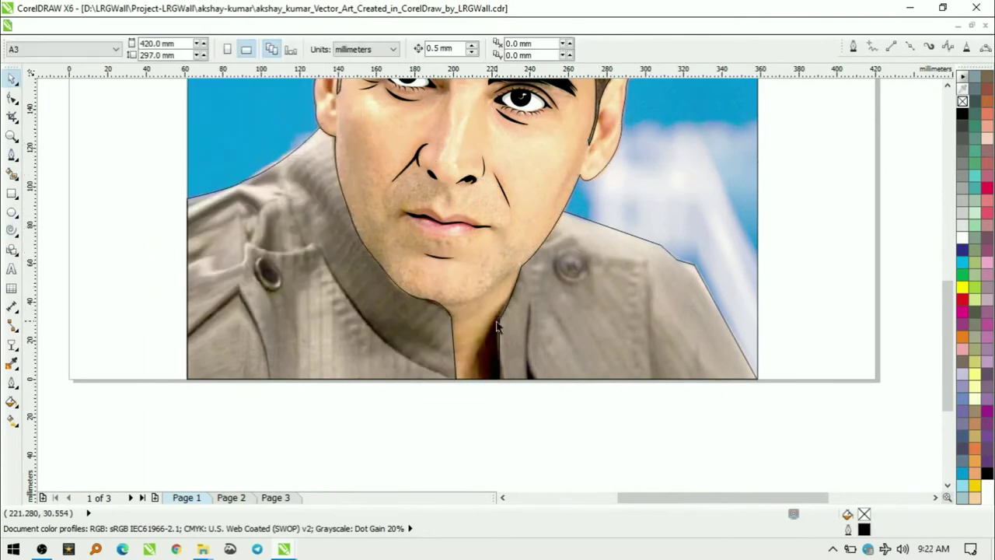
{"action": "key", "text": "shift+F4"}
{"action": "key", "text": "z"}
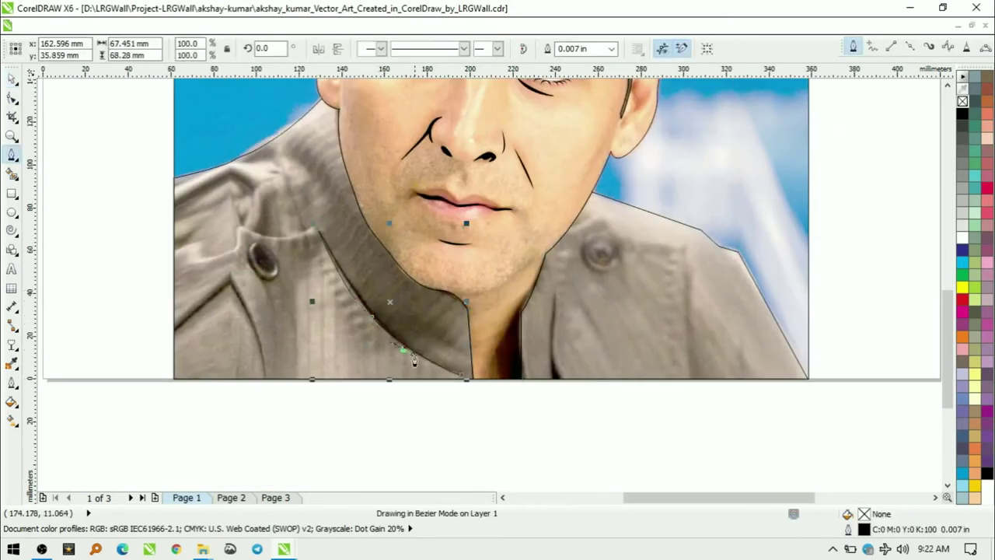
Shape the bend of the left collar curve and check its nodes
{"action": "left_click_drag", "start_coordinate": [321, 237], "coordinate": [402, 377]}
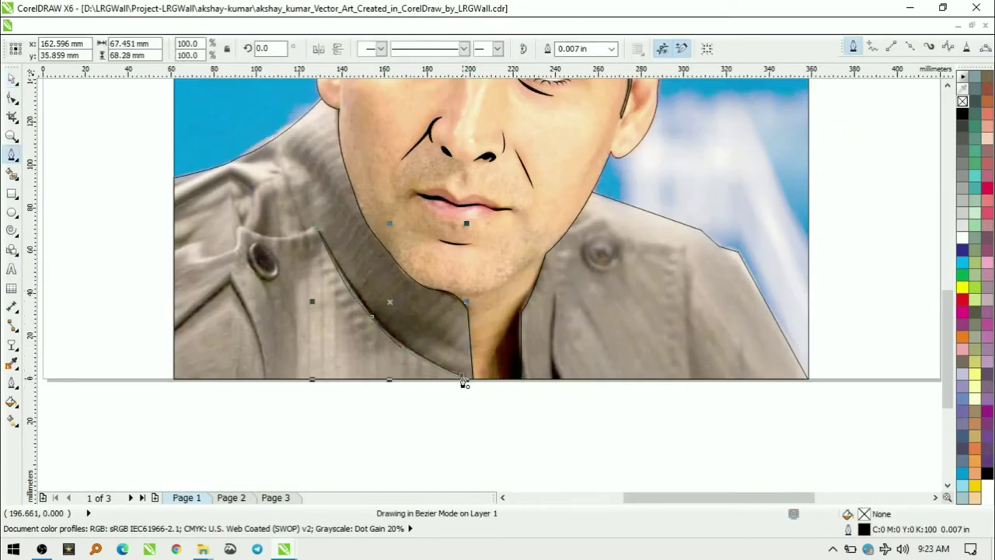
{"action": "scroll", "coordinate": [479, 390], "scroll_direction": "up", "scroll_amount": 2}
{"action": "key", "text": "F10"}
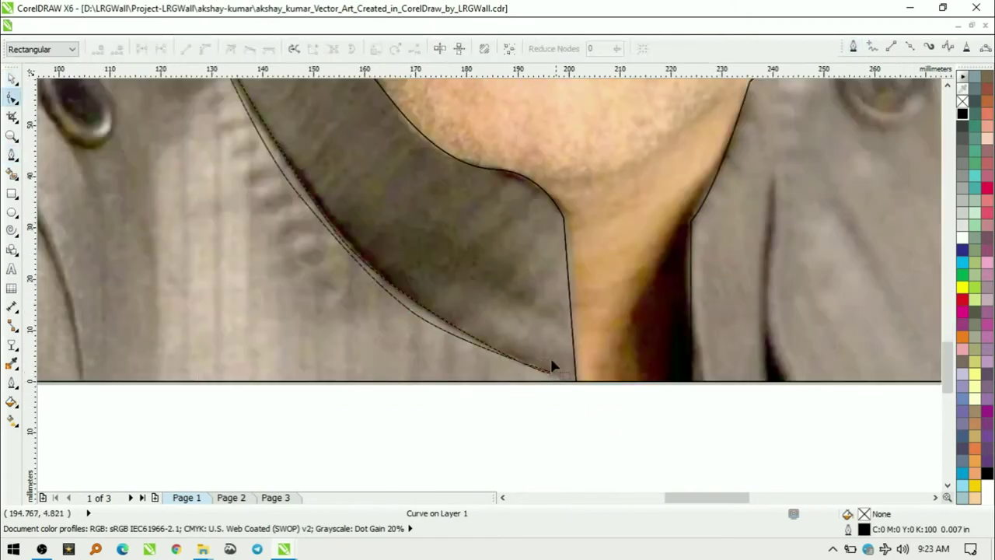
{"action": "scroll", "coordinate": [332, 264], "scroll_direction": "down", "scroll_amount": 3}
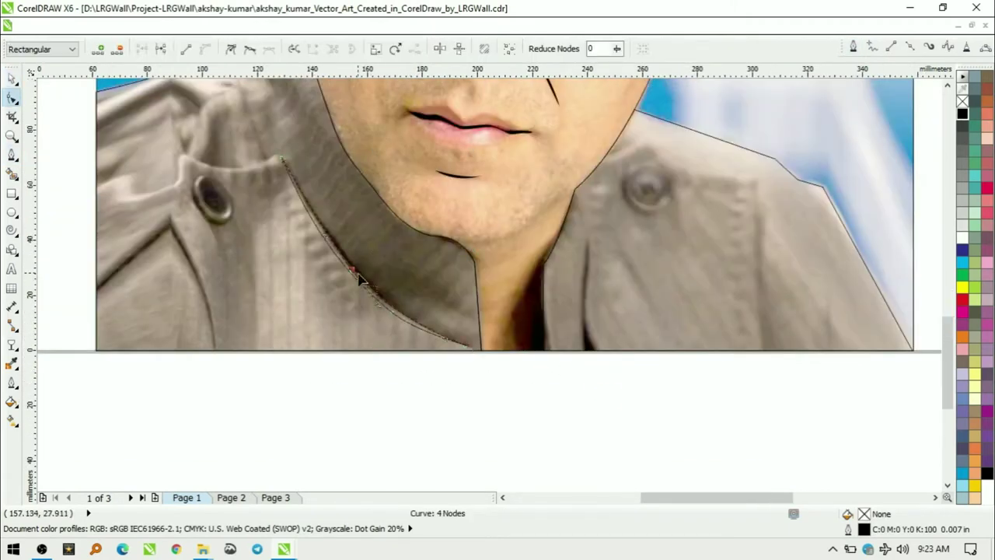
{"action": "key", "text": "F5"}
{"action": "scroll", "coordinate": [399, 321], "scroll_direction": "up", "scroll_amount": 2}
Draw fold lines on the left shoulder and above the button, filled black
{"action": "left_click", "coordinate": [359, 187]}
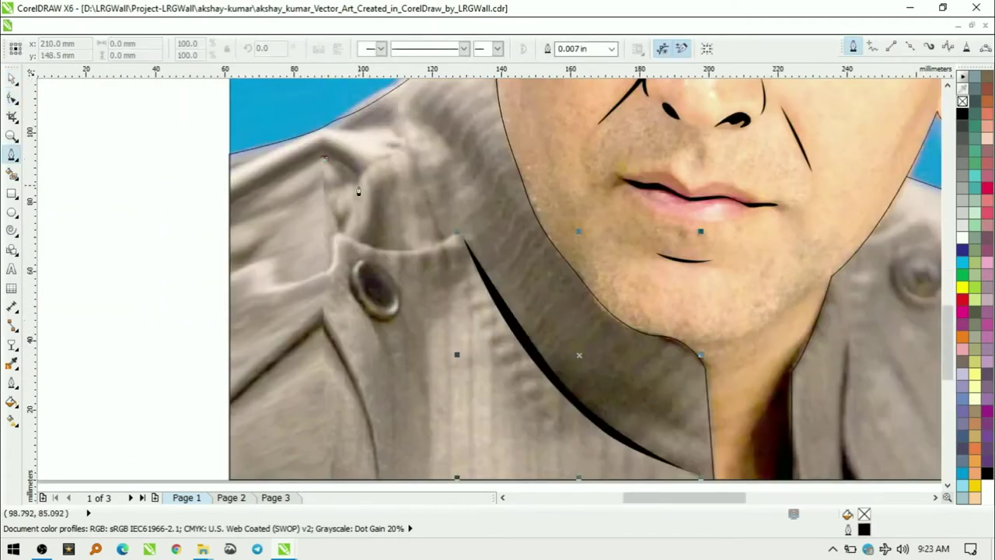
{"action": "left_click", "coordinate": [322, 148]}
{"action": "double_click", "coordinate": [231, 198]}
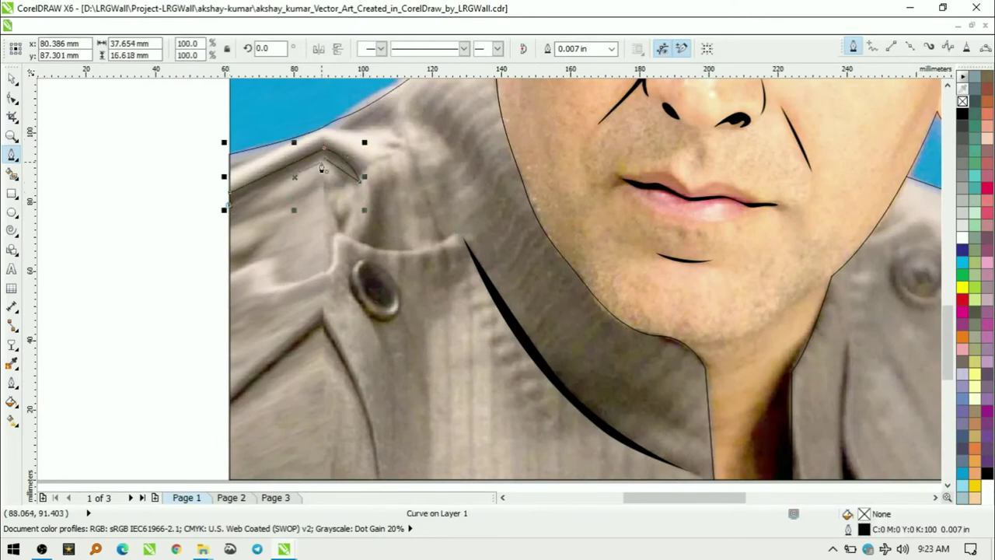
{"action": "left_click", "coordinate": [332, 231]}
{"action": "double_click", "coordinate": [449, 240]}
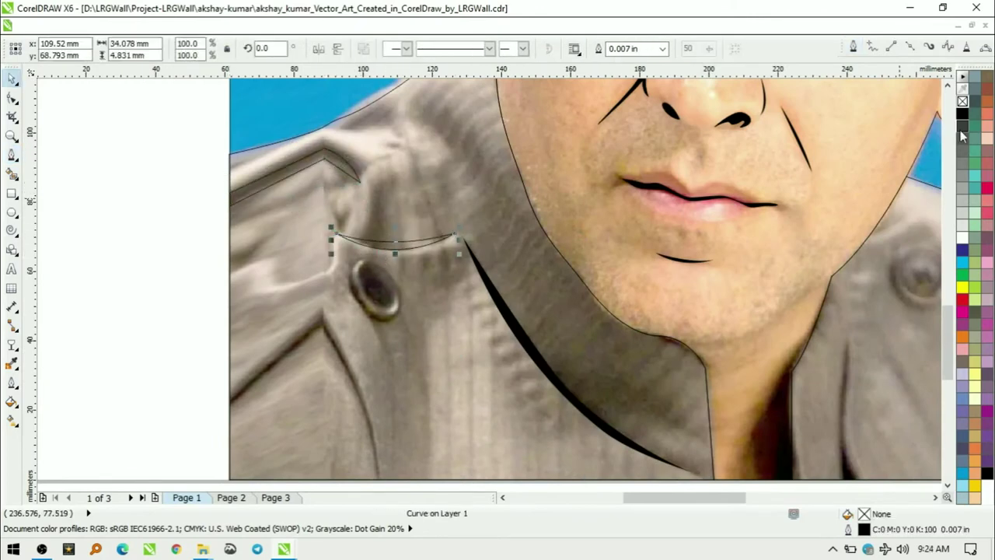
{"action": "left_click", "coordinate": [962, 114]}
{"action": "scroll", "coordinate": [412, 413], "scroll_direction": "down", "scroll_amount": 3}
{"action": "scroll", "coordinate": [392, 376], "scroll_direction": "up", "scroll_amount": 3}
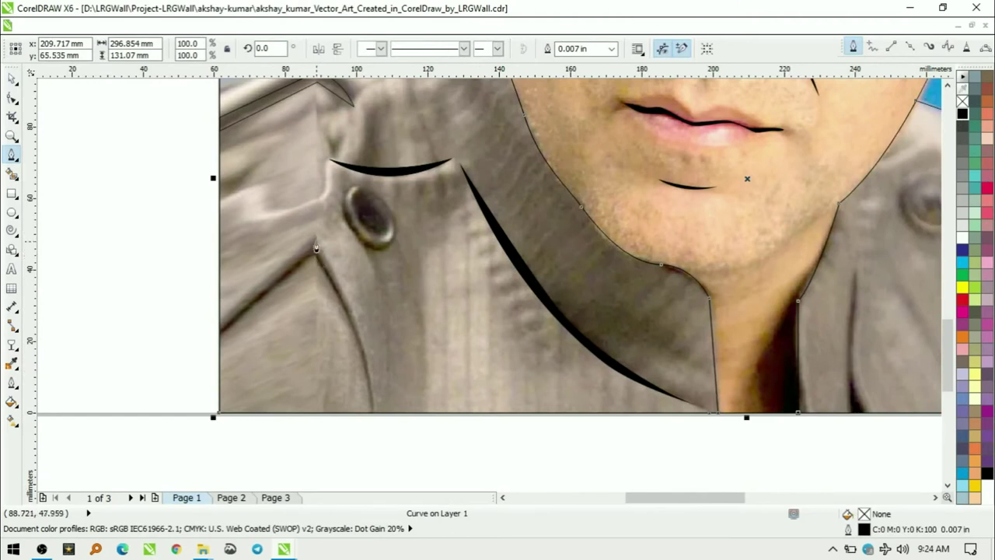
Finish the collar fold with a cusp node, then draw a fold down the left chest
{"action": "double_click", "coordinate": [371, 411]}
{"action": "key", "text": "F10"}
{"action": "right_click", "coordinate": [345, 335]}
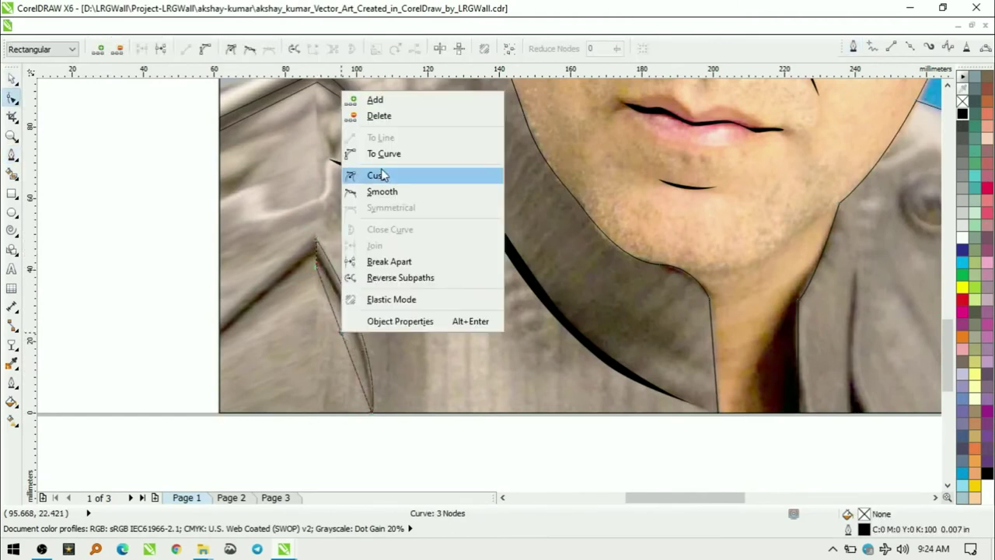
{"action": "left_click", "coordinate": [376, 175]}
{"action": "key", "text": "F5"}
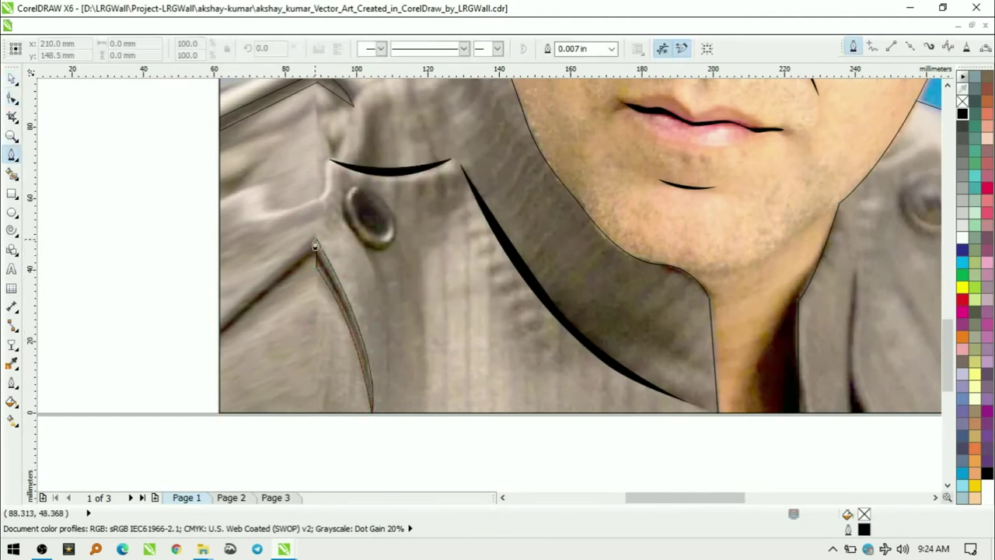
{"action": "left_click", "coordinate": [315, 246]}
{"action": "double_click", "coordinate": [219, 330]}
Fill the previous fold lines black and draw a small closed fold on the shoulder
{"action": "scroll", "coordinate": [347, 139], "scroll_direction": "down", "scroll_amount": 3}
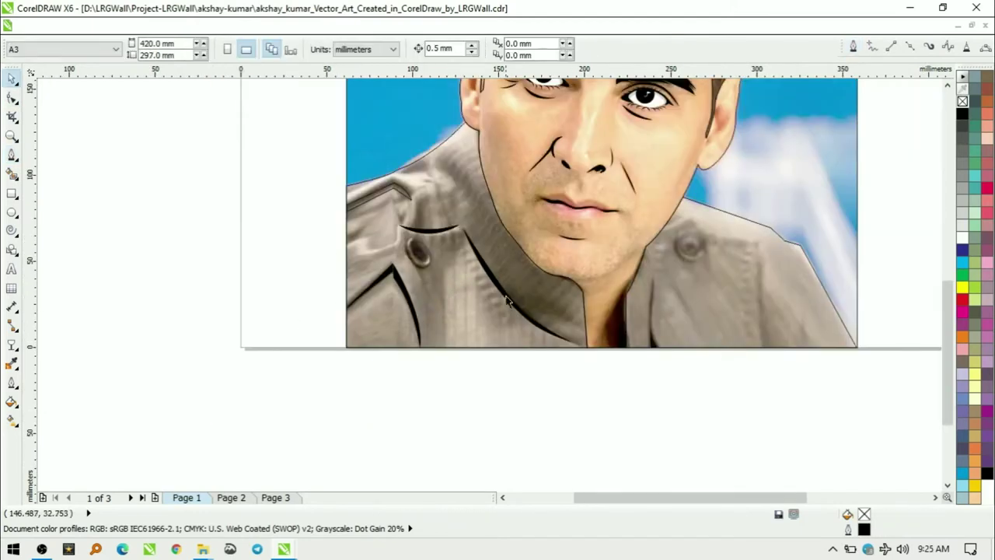
{"action": "left_click", "coordinate": [963, 114]}
{"action": "scroll", "coordinate": [348, 138], "scroll_direction": "up", "scroll_amount": 3}
{"action": "left_click", "coordinate": [392, 134]}
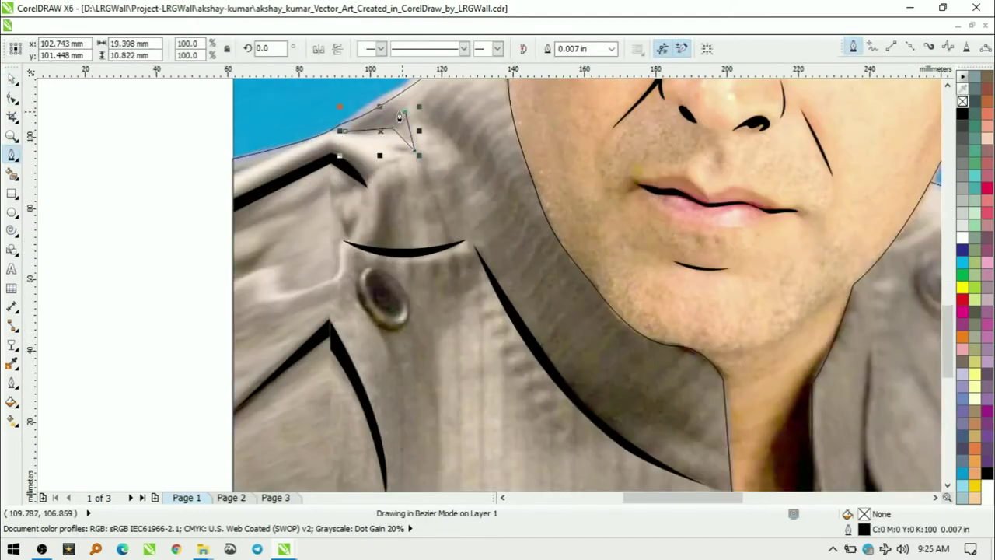
{"action": "left_click", "coordinate": [353, 128]}
{"action": "left_click", "coordinate": [392, 134]}
{"action": "key", "text": "space"}
Draw a fold line near the jacket button
{"action": "scroll", "coordinate": [495, 371], "scroll_direction": "down", "scroll_amount": 2}
{"action": "scroll", "coordinate": [494, 371], "scroll_direction": "up", "scroll_amount": 2}
{"action": "key", "text": "space"}
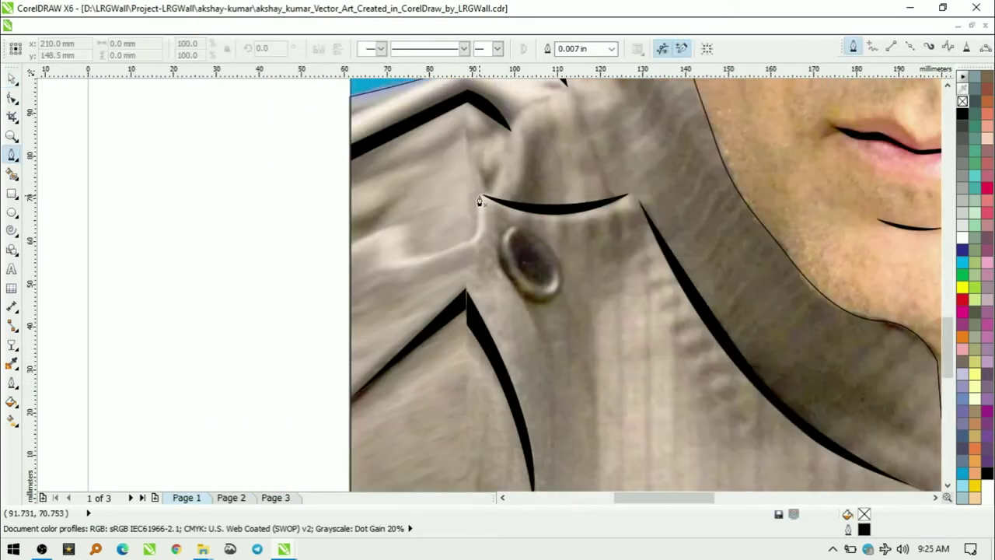
{"action": "left_click", "coordinate": [472, 251]}
{"action": "left_click", "coordinate": [406, 260]}
{"action": "key", "text": "space"}
{"action": "scroll", "coordinate": [357, 414], "scroll_direction": "down", "scroll_amount": 2}
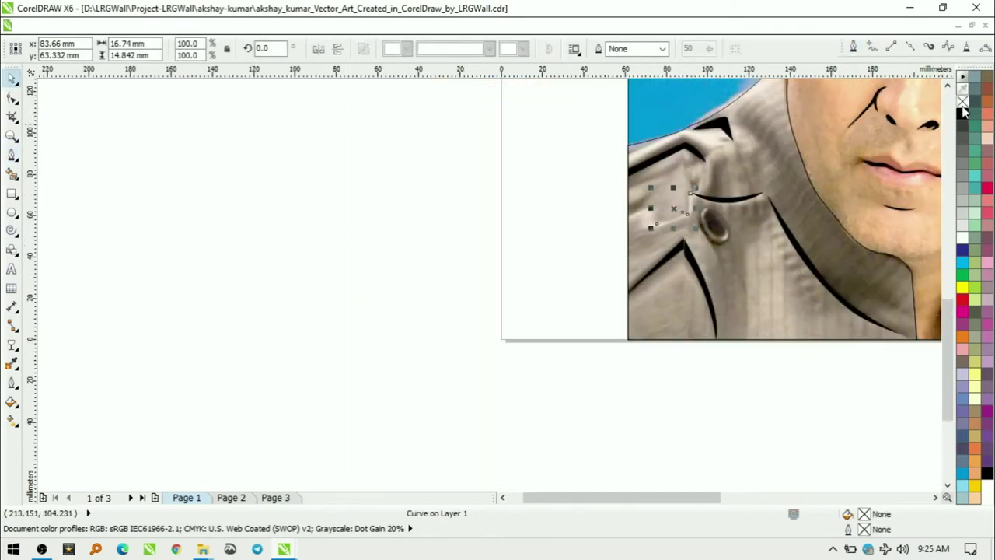
{"action": "scroll", "coordinate": [356, 414], "scroll_direction": "down", "scroll_amount": 2}
{"action": "scroll", "coordinate": [539, 291], "scroll_direction": "up", "scroll_amount": 2}
Draw two vertical crease lines down the right side of the jacket to the page edge
{"action": "key", "text": "space"}
{"action": "left_click", "coordinate": [544, 286]}
{"action": "left_click", "coordinate": [544, 382]}
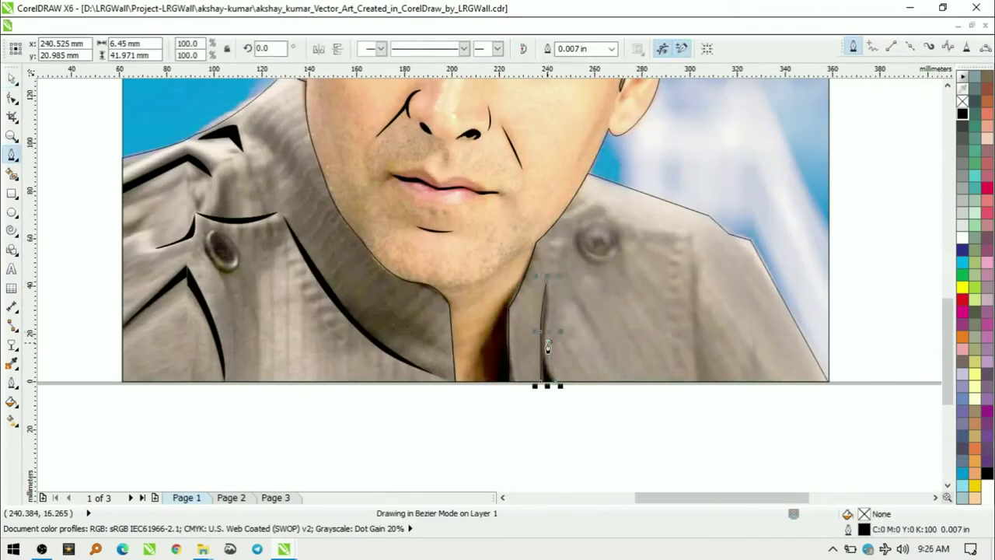
{"action": "key", "text": "space"}
{"action": "key", "text": "space"}
{"action": "left_click", "coordinate": [692, 229]}
{"action": "left_click", "coordinate": [694, 381]}
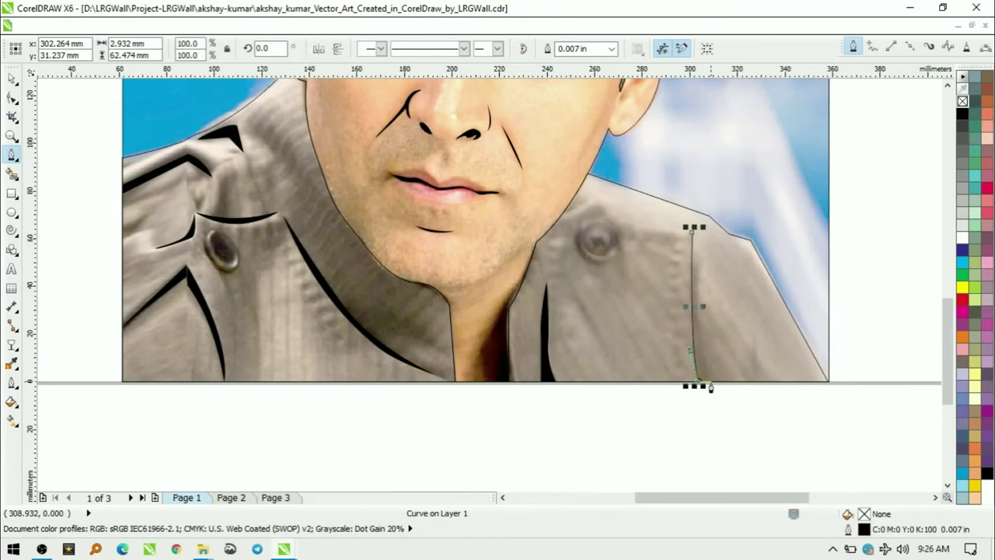
{"action": "key", "text": "space"}
{"action": "key", "text": "Escape"}
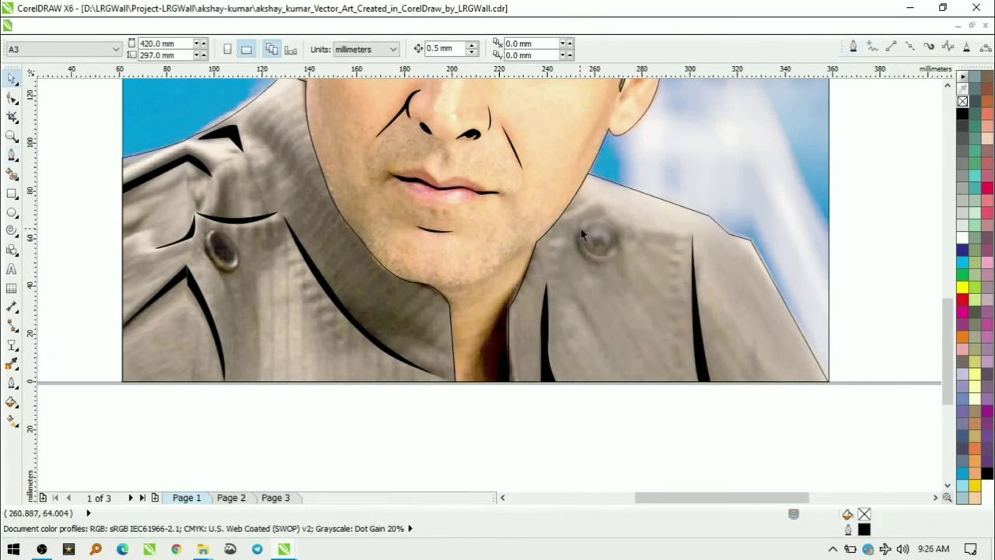
{"action": "key", "text": "space"}
Add a short black fold near the chin and a curved right collar fold along the shoulder
{"action": "left_click", "coordinate": [595, 194]}
{"action": "left_click", "coordinate": [563, 214]}
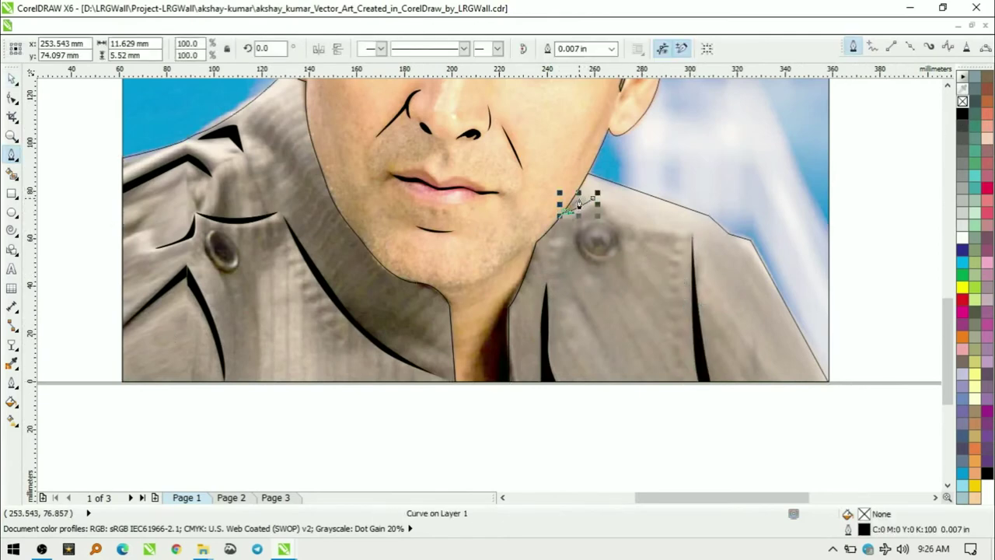
{"action": "left_click", "coordinate": [961, 117]}
{"action": "left_click", "coordinate": [600, 198]}
{"action": "left_click_drag", "start_coordinate": [692, 233], "coordinate": [766, 222]}
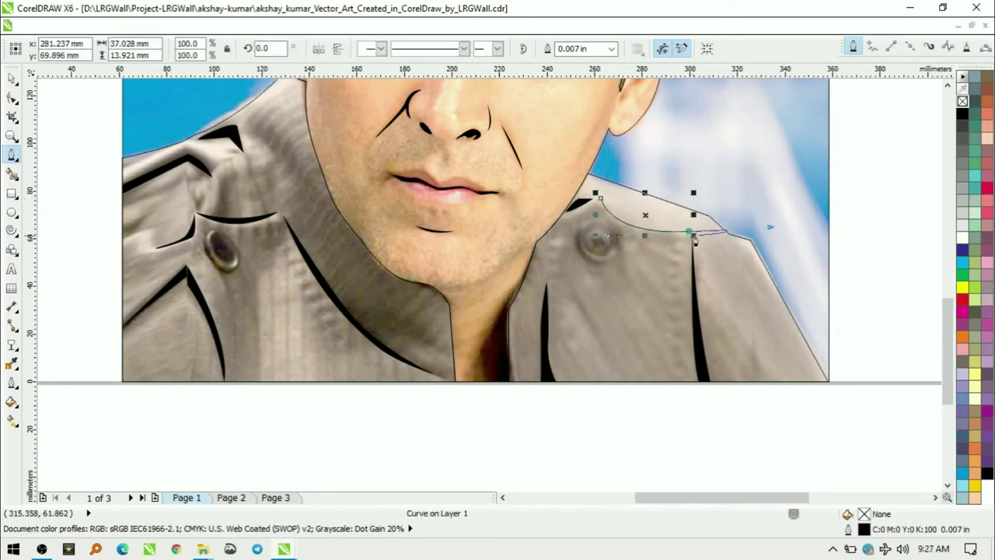
{"action": "key", "text": "space"}
{"action": "key", "text": "Escape"}
Trace a closed neckline fold shape down to the page edge
{"action": "scroll", "coordinate": [563, 319], "scroll_direction": "down", "scroll_amount": 2}
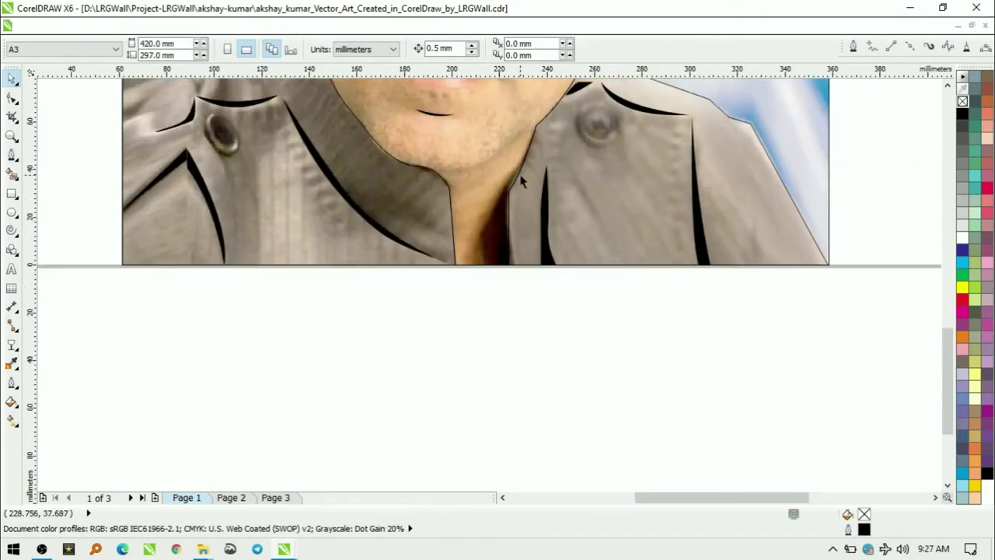
{"action": "scroll", "coordinate": [520, 220], "scroll_direction": "up", "scroll_amount": 2}
{"action": "key", "text": "space"}
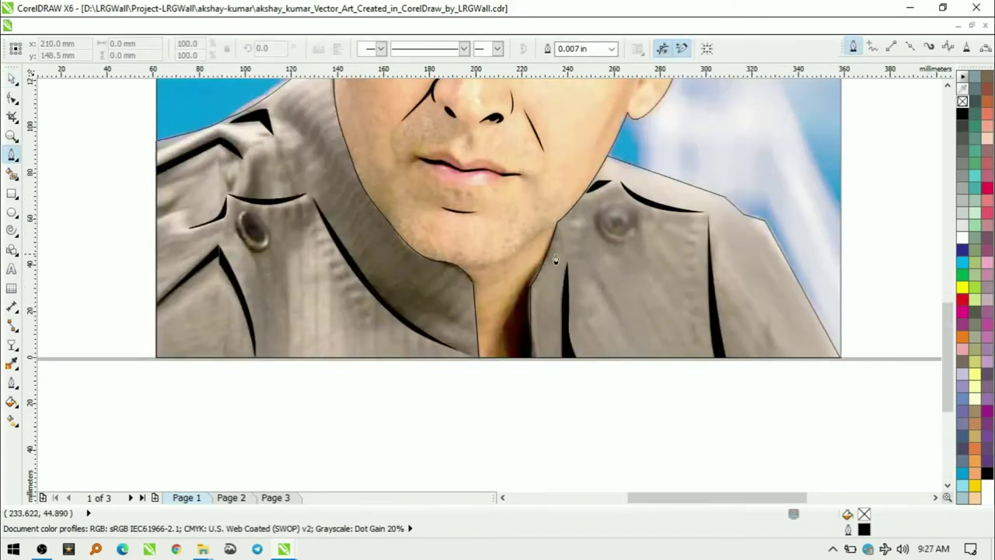
{"action": "left_click", "coordinate": [503, 330]}
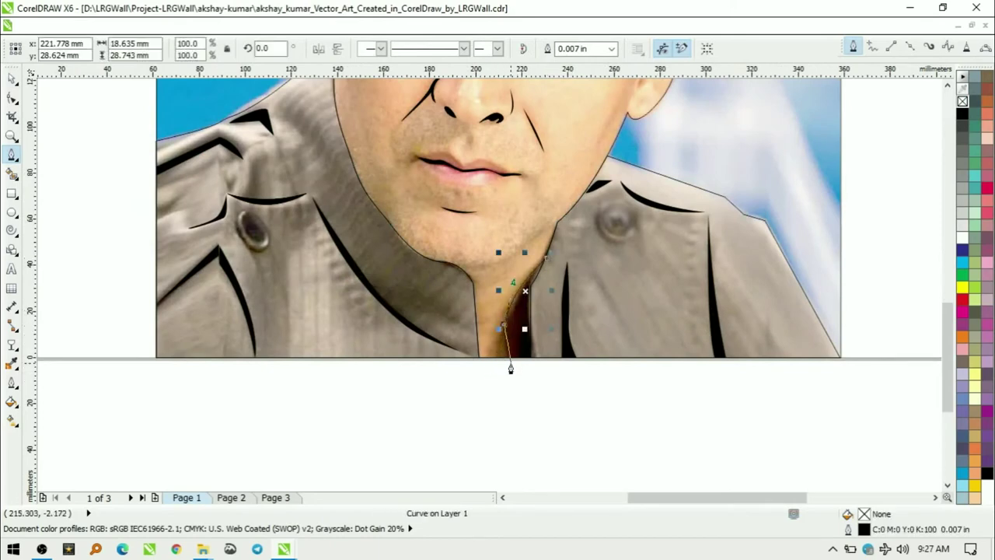
{"action": "left_click", "coordinate": [498, 362]}
{"action": "left_click", "coordinate": [527, 299]}
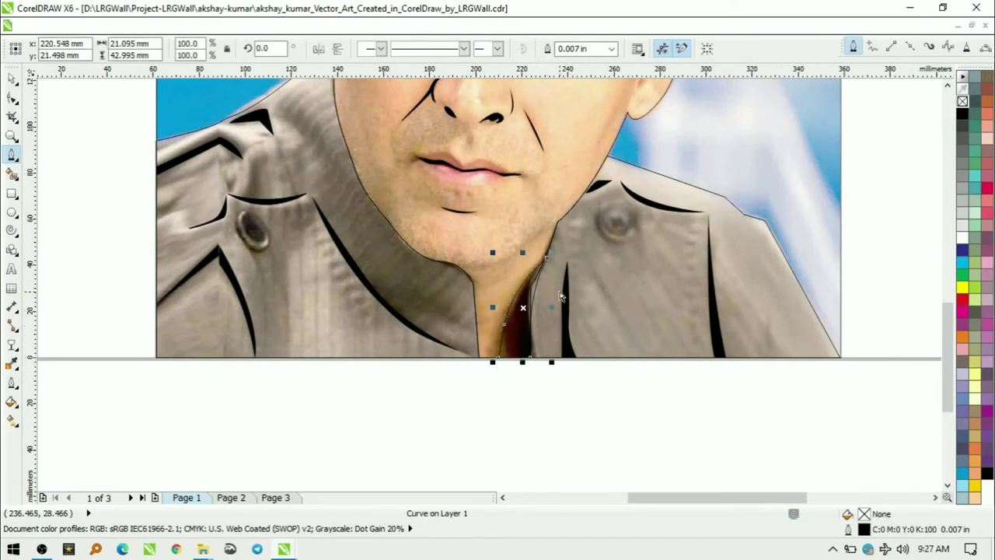
Finish the neckline fold and fill the neck shape black
{"action": "key", "text": "space"}
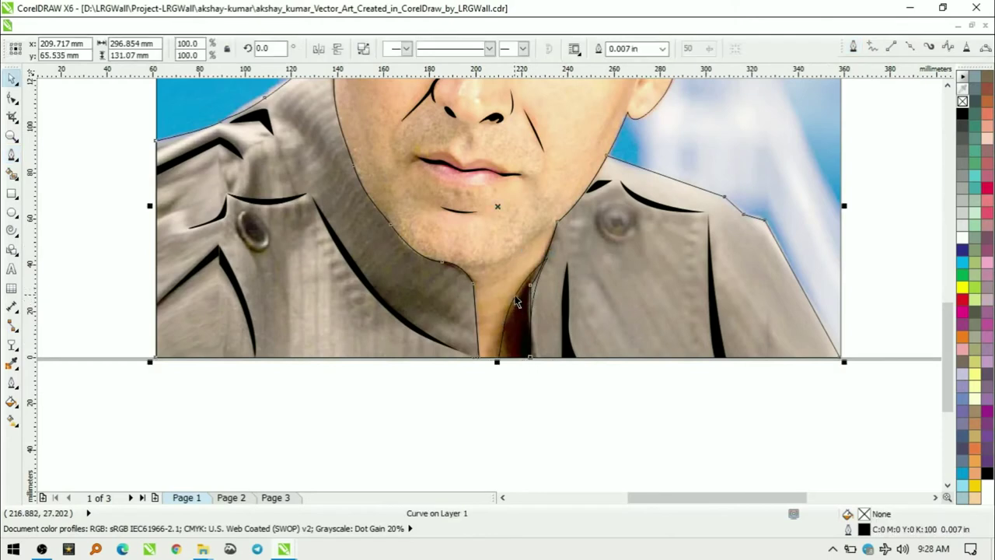
{"action": "left_click", "coordinate": [462, 325], "text": "shift"}
{"action": "key", "text": "ctrl+l"}
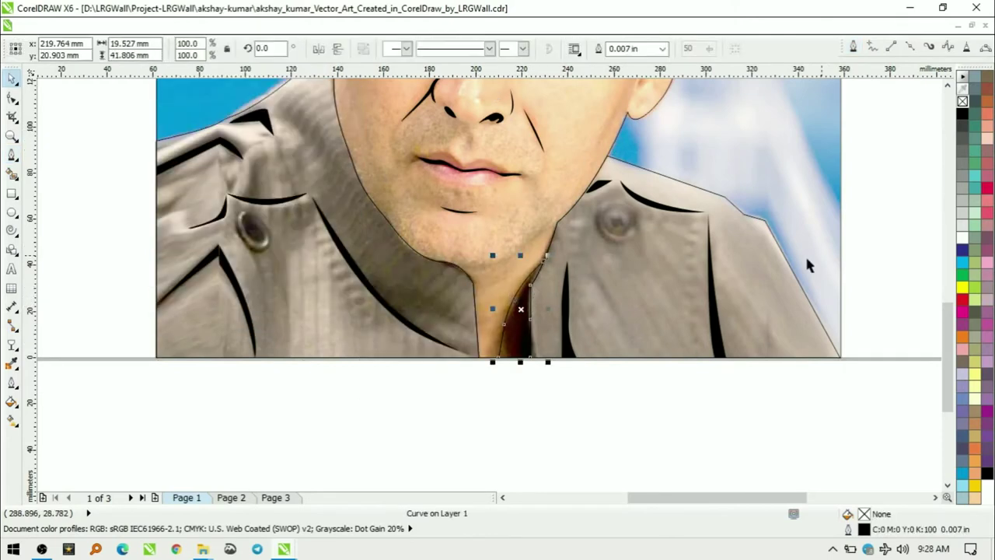
{"action": "left_click", "coordinate": [962, 114]}
{"action": "left_click", "coordinate": [615, 394]}
Draw a pen curve along the underside of the chin toward the neck
{"action": "key", "text": "shift+F4"}
{"action": "left_click", "coordinate": [12, 156]}
{"action": "scroll", "coordinate": [433, 332], "scroll_direction": "up", "scroll_amount": 3}
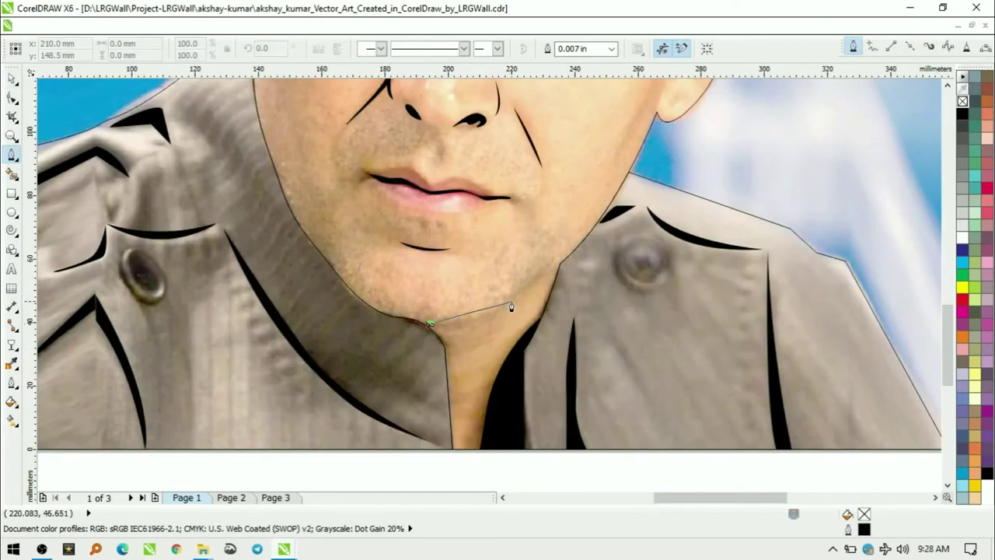
{"action": "left_click_drag", "start_coordinate": [561, 263], "coordinate": [479, 336]}
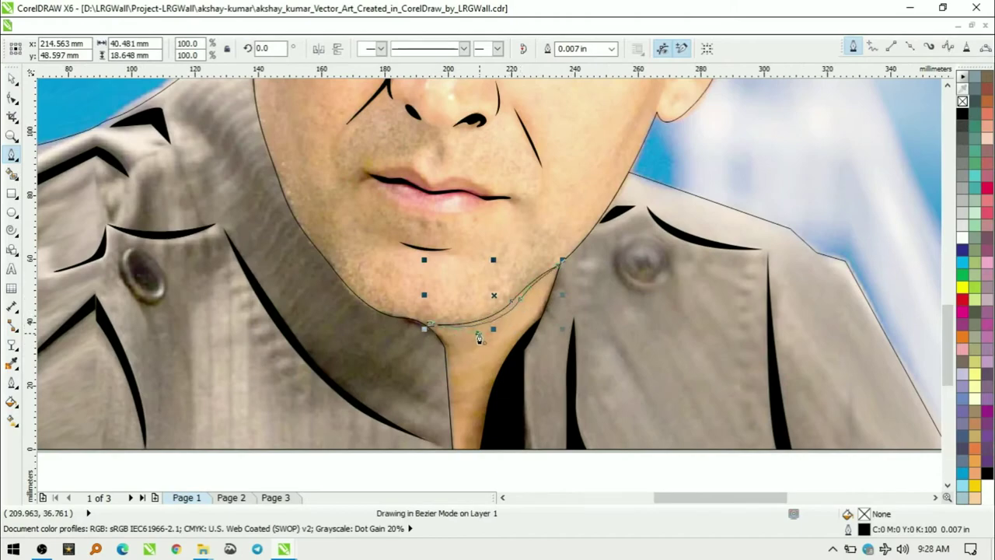
{"action": "scroll", "coordinate": [640, 244], "scroll_direction": "down", "scroll_amount": 2}
Finish the chin curve, lock the traced portrait group with Lock Object, and zoom into the face
{"action": "scroll", "coordinate": [624, 263], "scroll_direction": "down", "scroll_amount": 1}
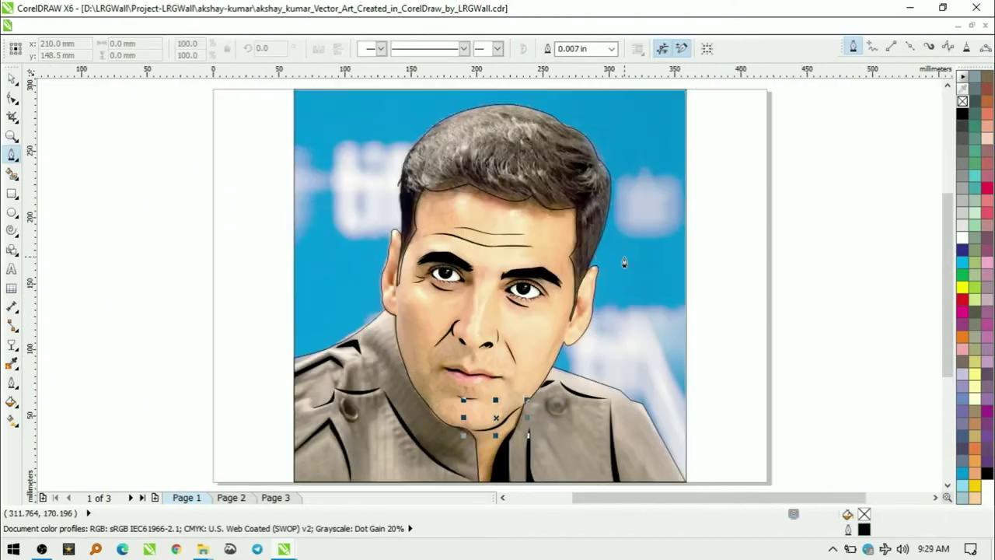
{"action": "key", "text": "space"}
{"action": "scroll", "coordinate": [272, 265], "scroll_direction": "up", "scroll_amount": 1}
{"action": "scroll", "coordinate": [306, 240], "scroll_direction": "down", "scroll_amount": 1}
{"action": "left_click", "coordinate": [306, 303]}
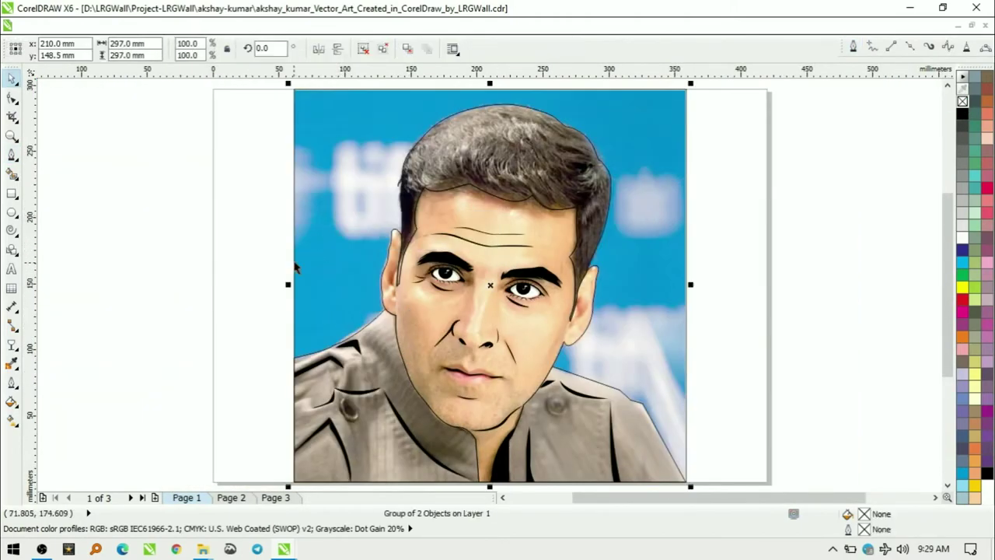
{"action": "left_click", "coordinate": [263, 279]}
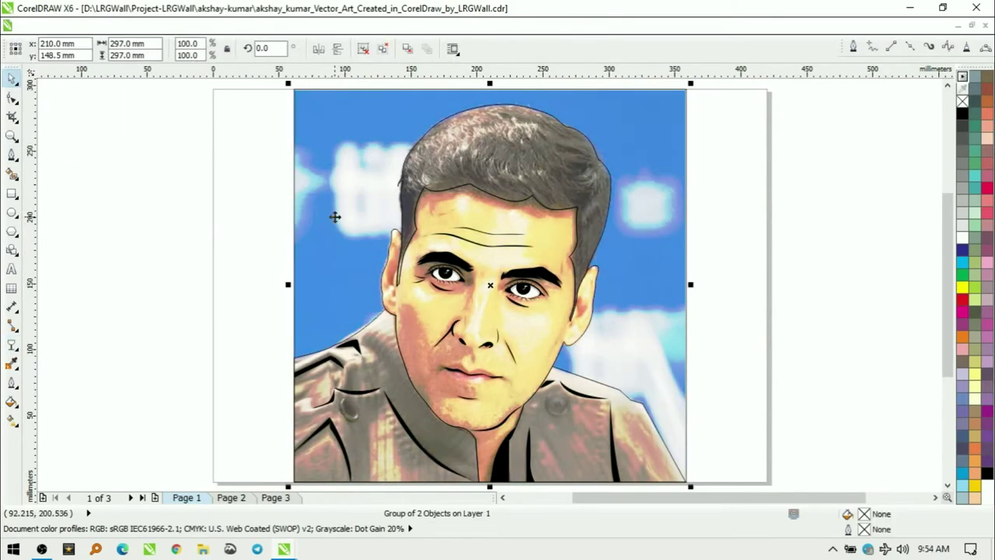
{"action": "right_click", "coordinate": [423, 219]}
{"action": "left_click", "coordinate": [493, 218]}
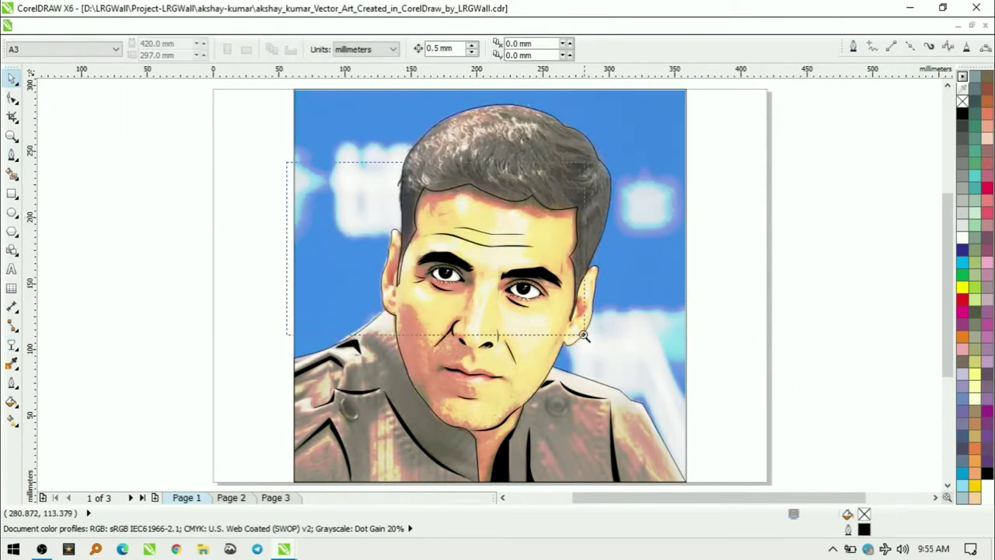
{"action": "scroll", "coordinate": [549, 247], "scroll_direction": "up", "scroll_amount": 1}
{"action": "left_click_drag", "start_coordinate": [302, 111], "coordinate": [689, 381]}
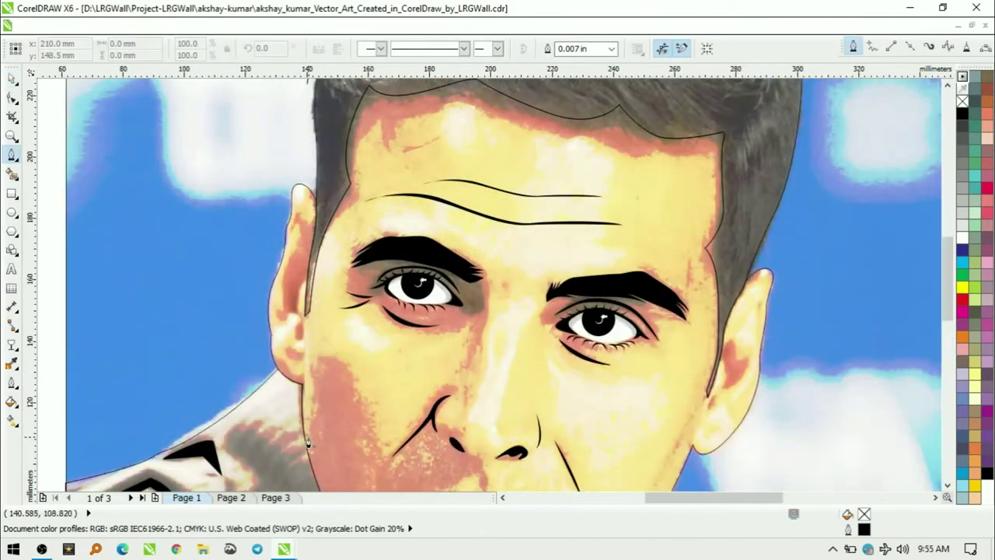
Start the face skin outline beside the ear, tracing up the left side and along the hairline
{"action": "left_click", "coordinate": [303, 370]}
{"action": "left_click", "coordinate": [311, 311]}
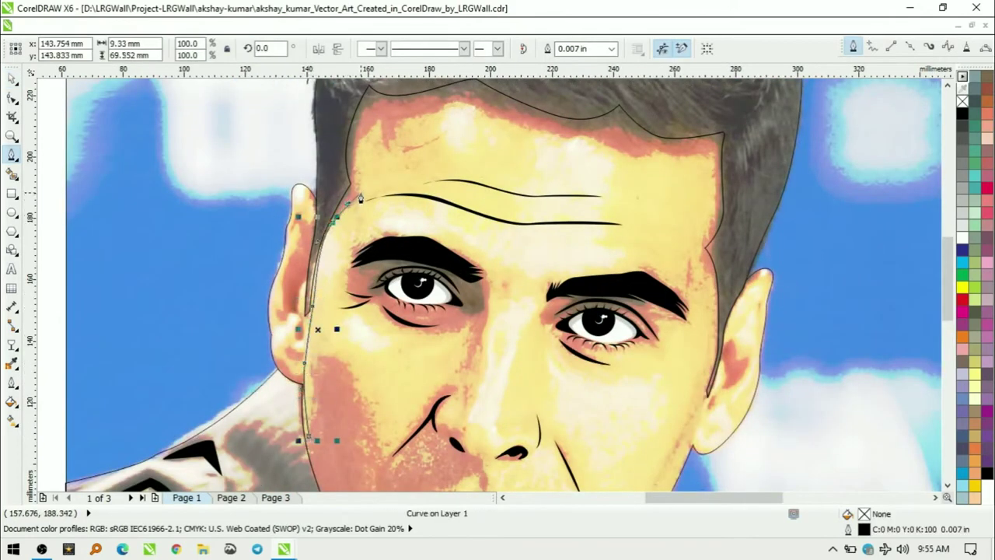
{"action": "left_click", "coordinate": [360, 206]}
{"action": "left_click", "coordinate": [381, 117]}
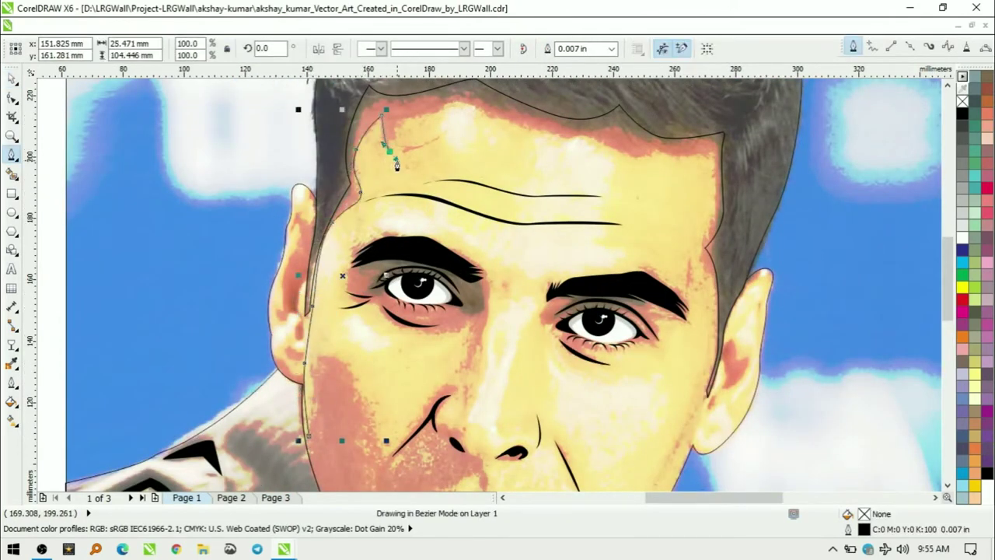
{"action": "left_click", "coordinate": [388, 152]}
{"action": "left_click", "coordinate": [397, 118]}
{"action": "left_click", "coordinate": [491, 117]}
Continue the face outline along the right hairline, down the temple, and around under the chin
{"action": "left_click", "coordinate": [630, 154]}
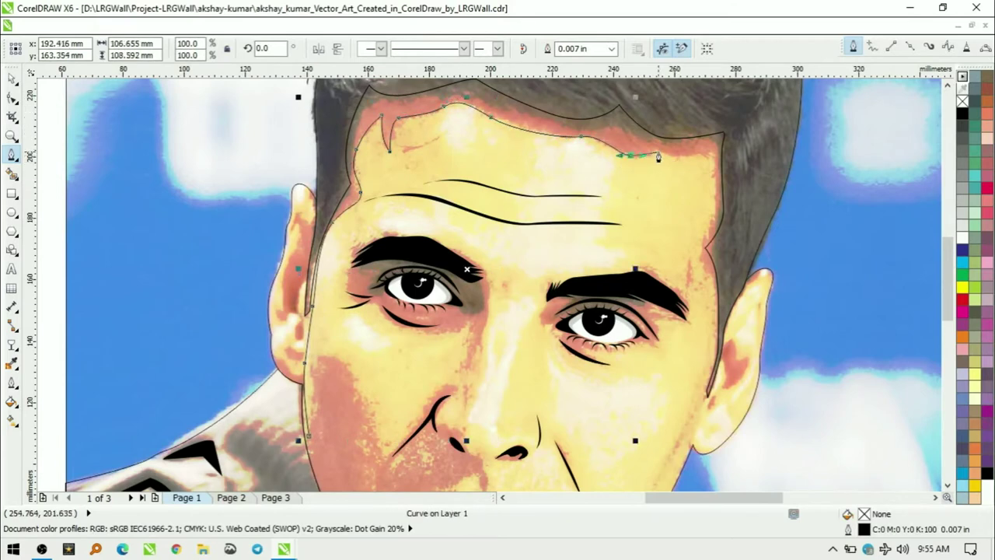
{"action": "left_click", "coordinate": [663, 151]}
{"action": "left_click", "coordinate": [710, 156]}
{"action": "left_click", "coordinate": [713, 208]}
{"action": "left_click", "coordinate": [701, 247]}
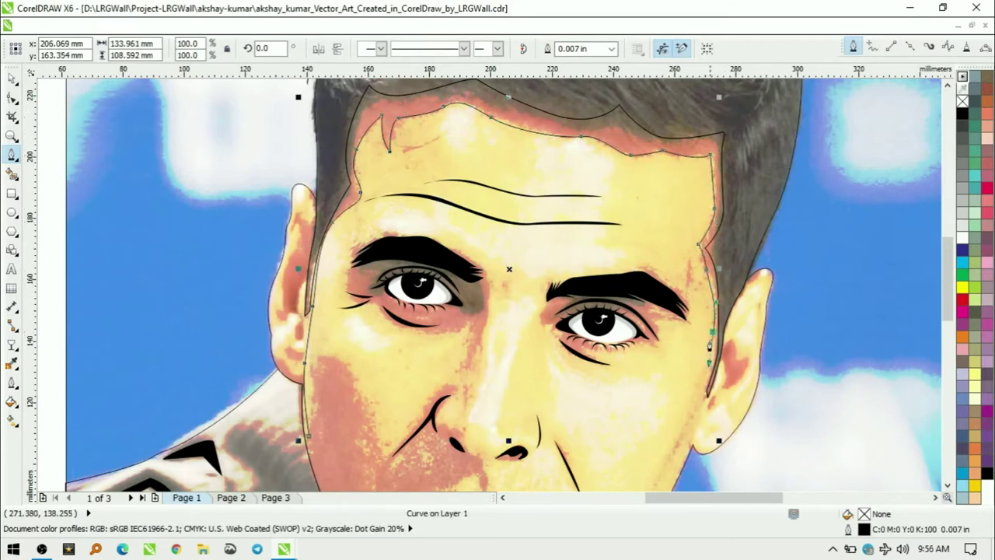
{"action": "scroll", "coordinate": [715, 354], "scroll_direction": "down", "scroll_amount": 2}
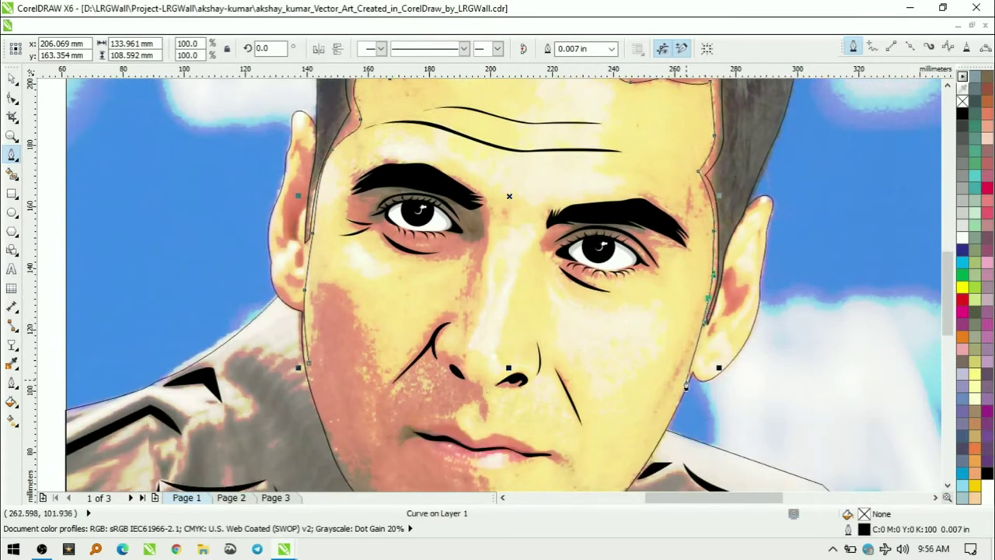
{"action": "scroll", "coordinate": [687, 383], "scroll_direction": "down", "scroll_amount": 2}
{"action": "left_click_drag", "start_coordinate": [609, 411], "coordinate": [582, 432]}
{"action": "left_click_drag", "start_coordinate": [507, 481], "coordinate": [463, 476]}
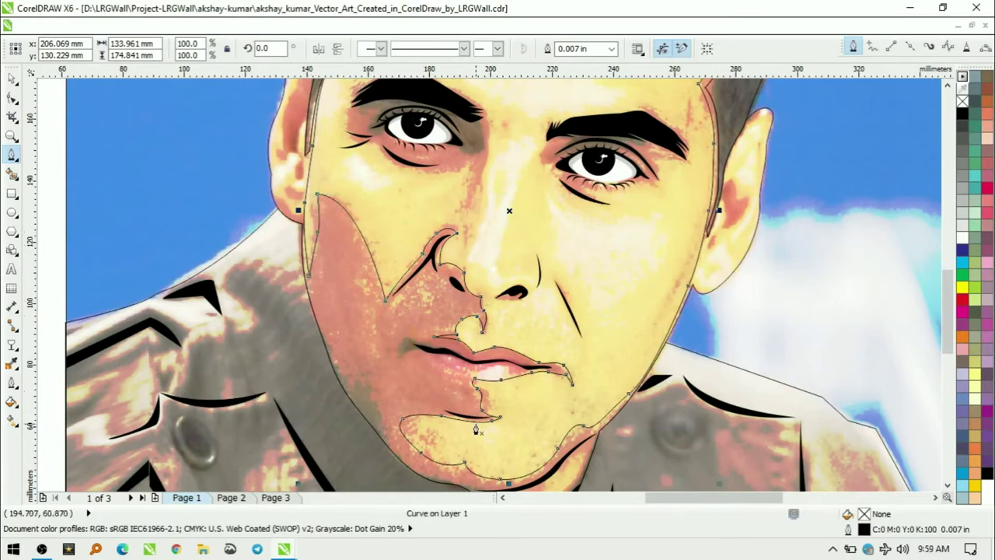
Draw a highlight shape from the left temple curving across the tops of the brows
{"action": "scroll", "coordinate": [412, 249], "scroll_direction": "up", "scroll_amount": 5}
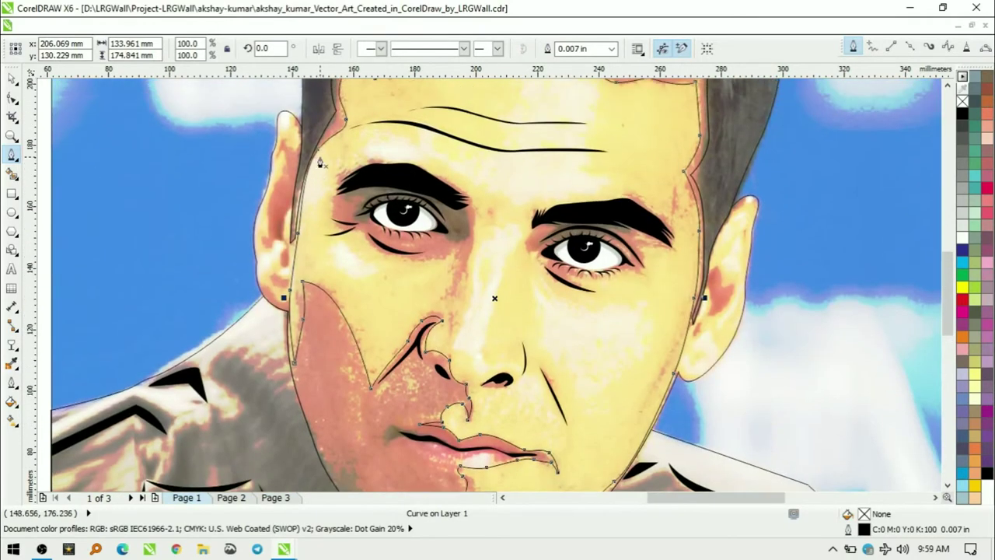
{"action": "left_click", "coordinate": [314, 209]}
{"action": "left_click", "coordinate": [297, 240]}
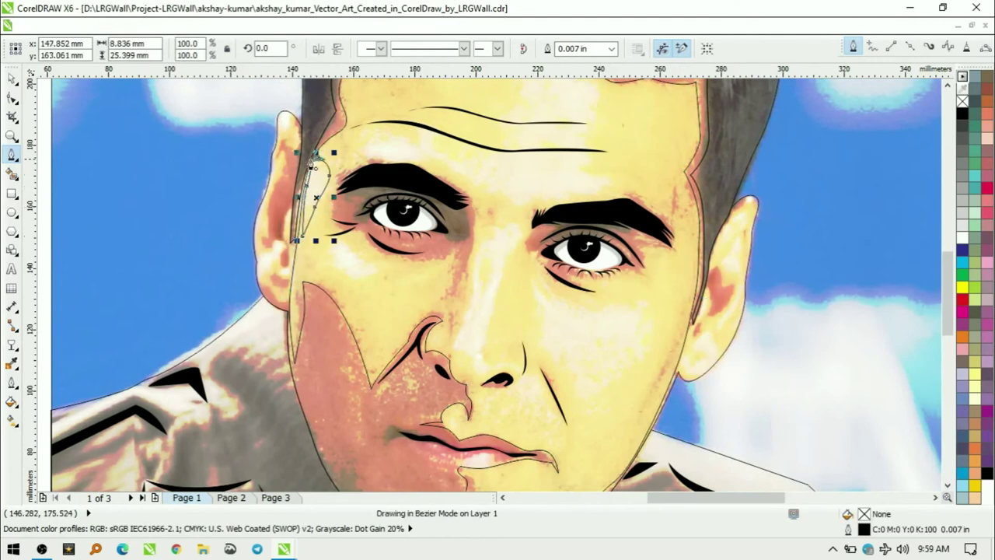
{"action": "left_click_drag", "start_coordinate": [355, 156], "coordinate": [419, 165]}
{"action": "mouse_move", "coordinate": [520, 199]}
{"action": "left_mouse_down"}
{"action": "mouse_move", "coordinate": [585, 191]}
{"action": "mouse_move", "coordinate": [560, 165]}
{"action": "left_mouse_up"}
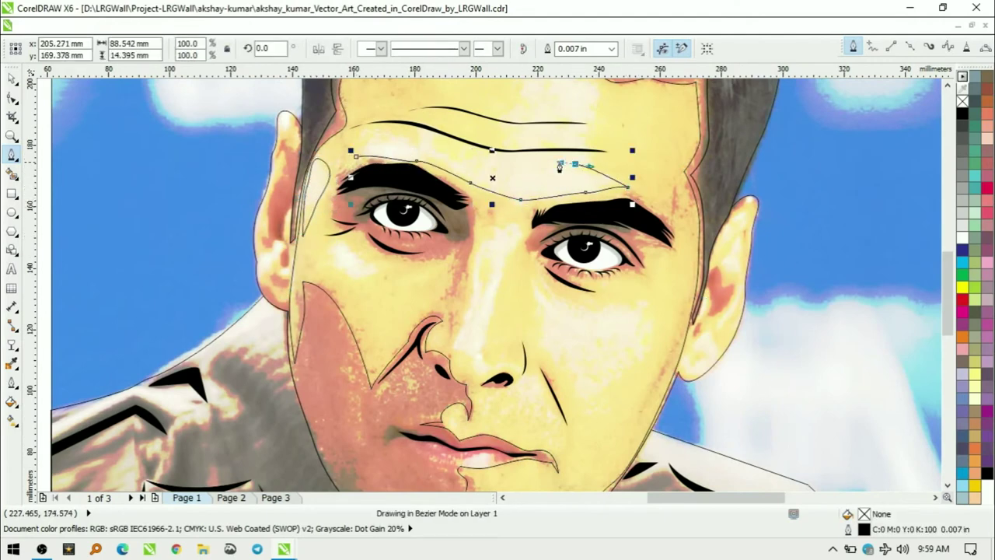
Close a small forehead patch near the hairline and start a highlight line down the nose
{"action": "scroll", "coordinate": [594, 125], "scroll_direction": "up", "scroll_amount": 3}
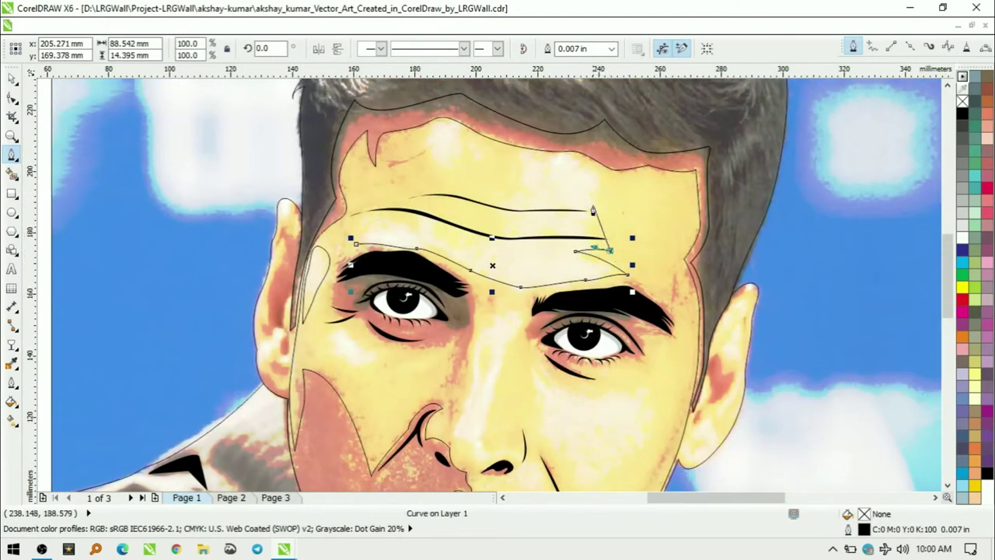
{"action": "left_click_drag", "start_coordinate": [536, 155], "coordinate": [520, 190]}
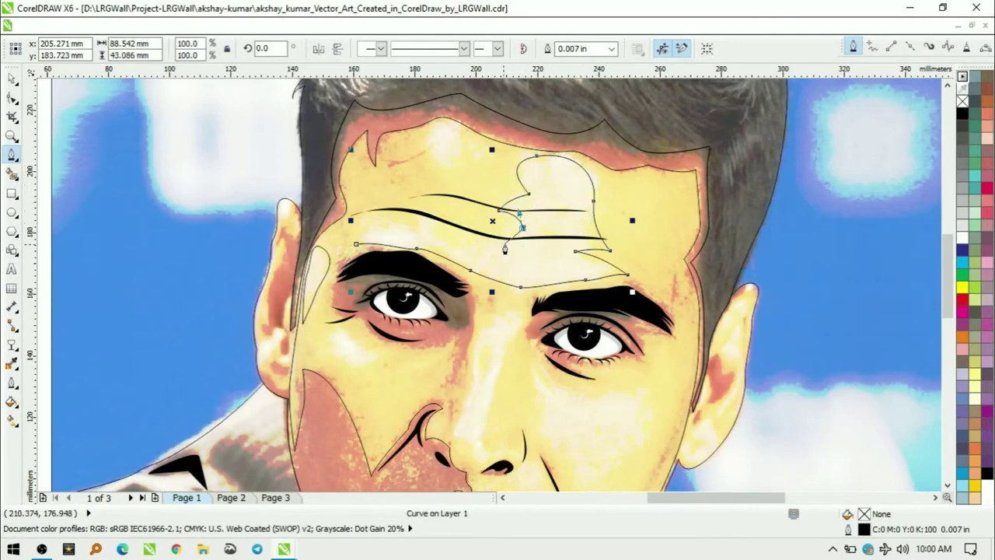
{"action": "left_click", "coordinate": [356, 243]}
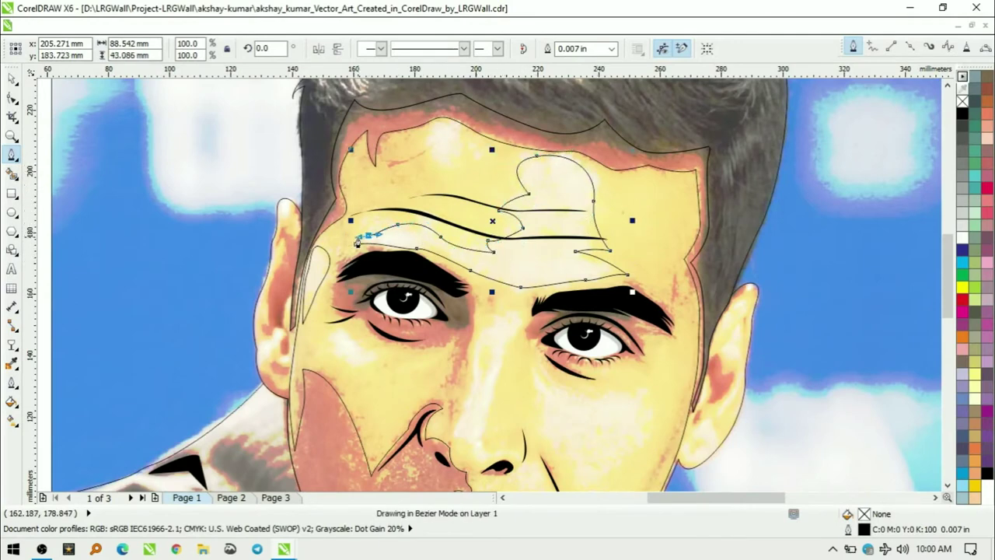
{"action": "left_click_drag", "start_coordinate": [424, 154], "coordinate": [467, 159]}
{"action": "left_click", "coordinate": [426, 155]}
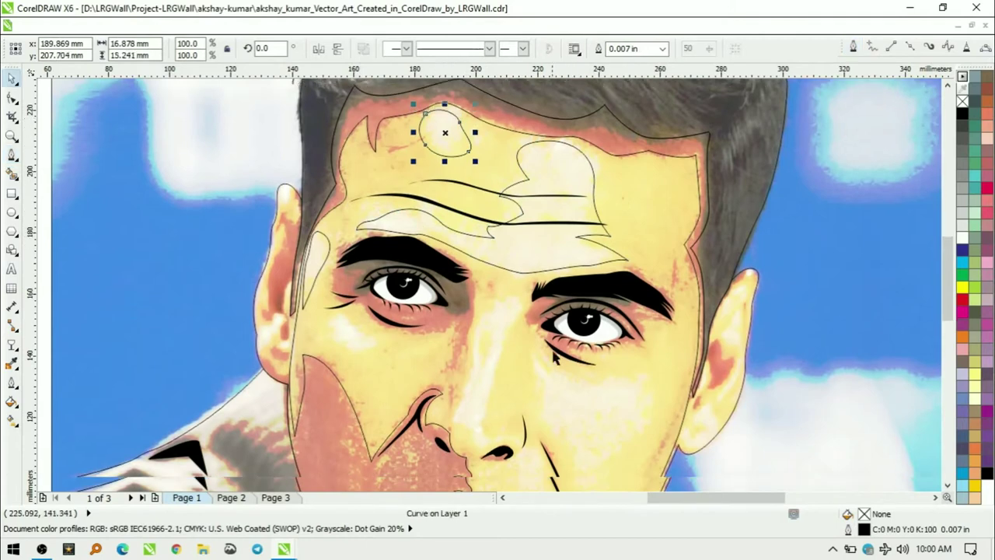
{"action": "scroll", "coordinate": [495, 342], "scroll_direction": "down", "scroll_amount": 2}
{"action": "left_click", "coordinate": [484, 375]}
{"action": "mouse_move", "coordinate": [509, 397]}
{"action": "left_mouse_down"}
{"action": "mouse_move", "coordinate": [470, 389]}
{"action": "mouse_move", "coordinate": [473, 336]}
{"action": "left_mouse_up"}
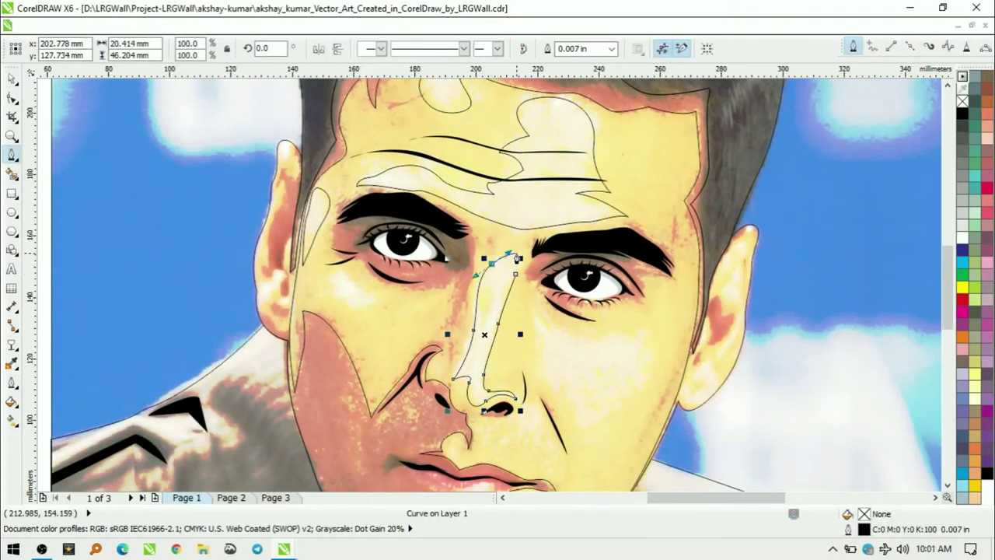
Close the nose highlight and draw a closed highlight shape under the left eye
{"action": "left_click", "coordinate": [515, 254]}
{"action": "key", "text": "F10"}
{"action": "mouse_move", "coordinate": [339, 268]}
{"action": "left_mouse_down"}
{"action": "mouse_move", "coordinate": [349, 285]}
{"action": "mouse_move", "coordinate": [389, 290]}
{"action": "left_mouse_up"}
{"action": "left_click", "coordinate": [340, 268]}
Outline a closed highlight shape on the right cheek
{"action": "scroll", "coordinate": [341, 272], "scroll_direction": "down", "scroll_amount": 2}
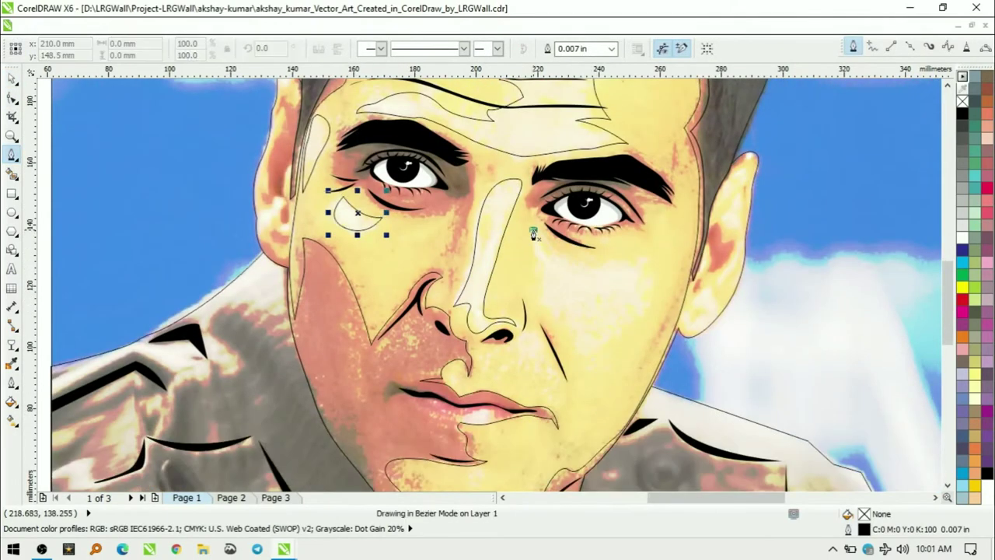
{"action": "left_click", "coordinate": [534, 230]}
{"action": "left_click", "coordinate": [591, 263]}
{"action": "left_click", "coordinate": [651, 252]}
{"action": "left_click", "coordinate": [647, 301]}
{"action": "left_click", "coordinate": [588, 360]}
{"action": "left_click", "coordinate": [533, 230]}
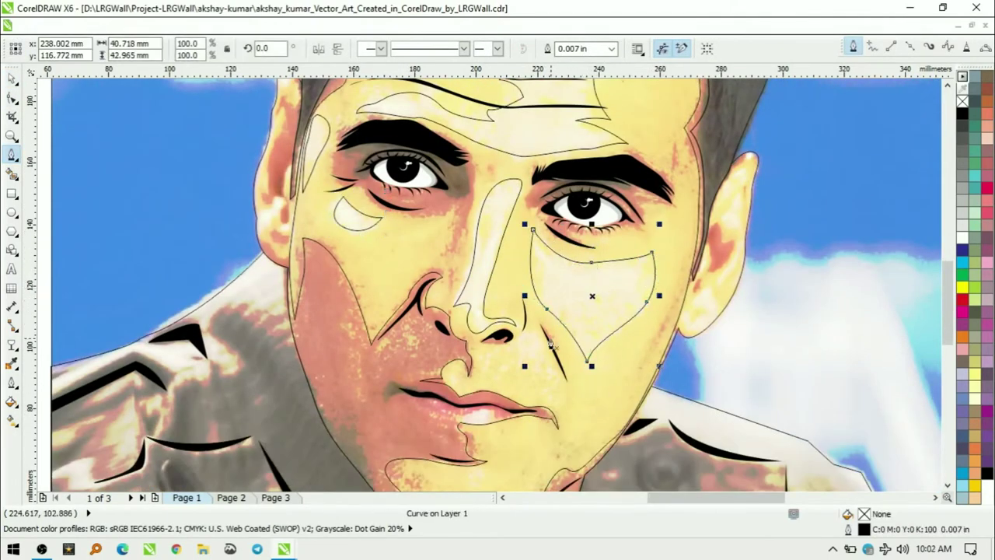
Draw a small curved shape beside the right nostril
{"action": "scroll", "coordinate": [533, 233], "scroll_direction": "down", "scroll_amount": 2}
{"action": "left_click", "coordinate": [533, 261]}
{"action": "left_click_drag", "start_coordinate": [523, 297], "coordinate": [547, 309]}
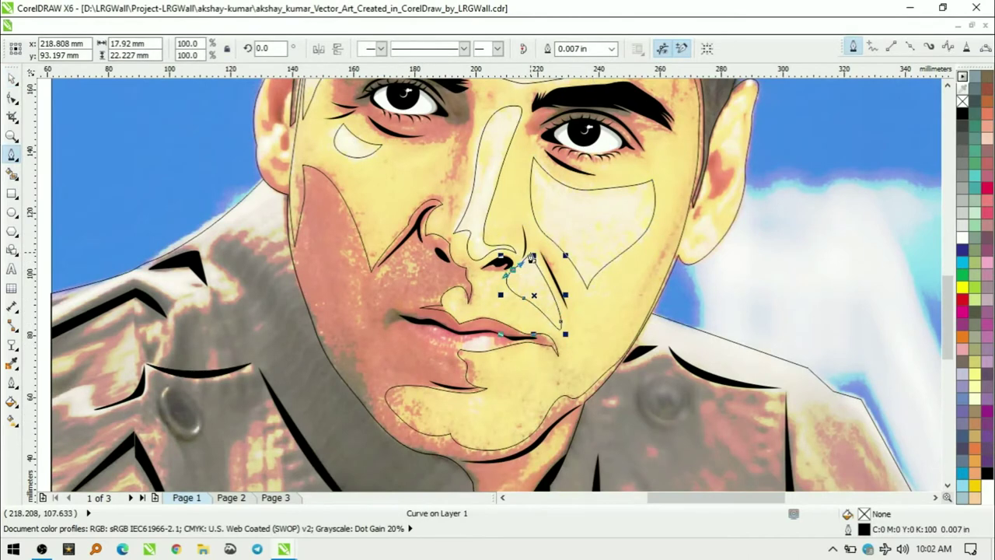
{"action": "left_click_drag", "start_coordinate": [533, 259], "coordinate": [535, 265]}
{"action": "key", "text": "space"}
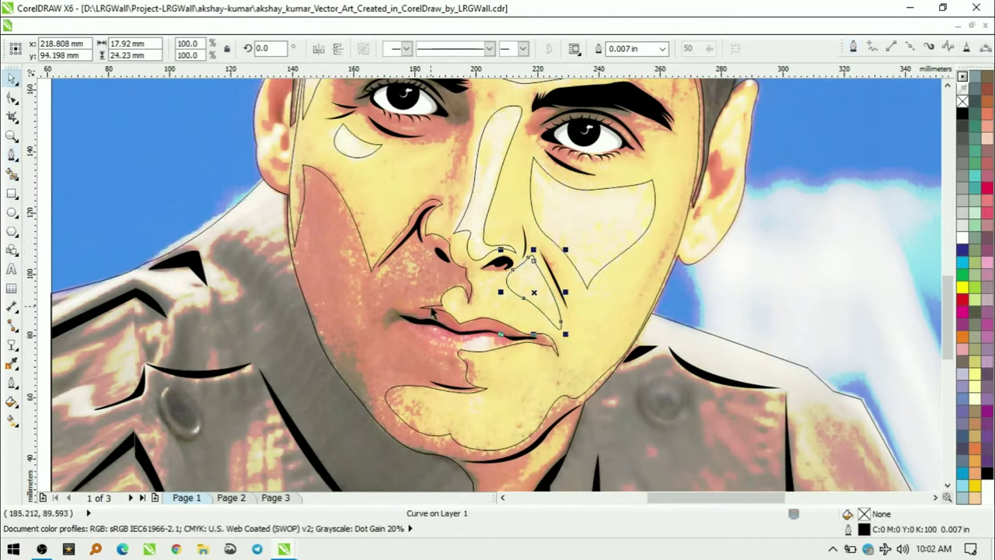
{"action": "key", "text": "space"}
{"action": "scroll", "coordinate": [466, 318], "scroll_direction": "up", "scroll_amount": 1}
{"action": "scroll", "coordinate": [608, 302], "scroll_direction": "up", "scroll_amount": 3}
Draw a wavy closed outline of the teeth inside the mouth and refine its nodes with F10
{"action": "mouse_move", "coordinate": [620, 319]}
{"action": "left_mouse_down"}
{"action": "mouse_move", "coordinate": [660, 312]}
{"action": "mouse_move", "coordinate": [700, 321]}
{"action": "left_mouse_up"}
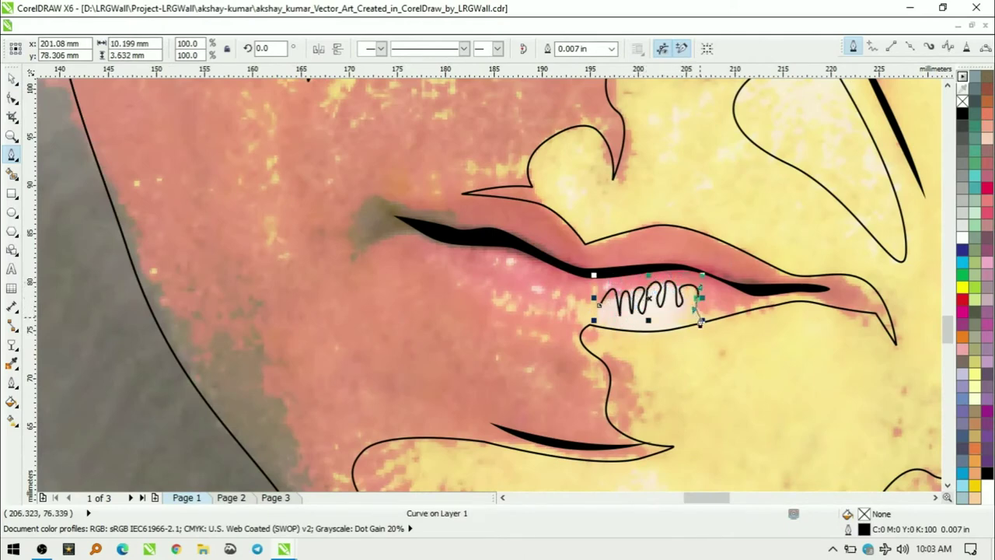
{"action": "mouse_move", "coordinate": [582, 318]}
{"action": "left_mouse_down"}
{"action": "mouse_move", "coordinate": [573, 304]}
{"action": "mouse_move", "coordinate": [531, 319]}
{"action": "mouse_move", "coordinate": [511, 277]}
{"action": "mouse_move", "coordinate": [544, 288]}
{"action": "left_mouse_up"}
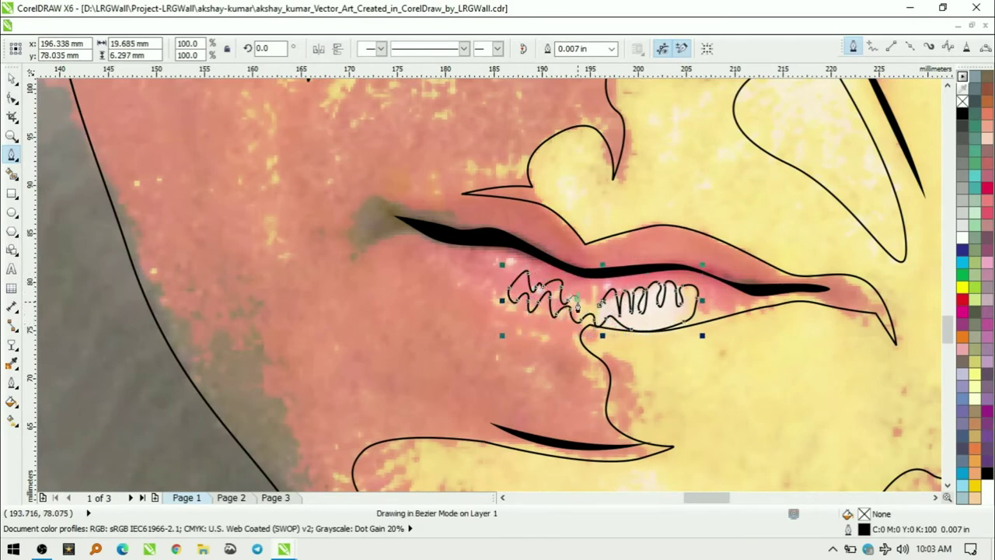
{"action": "key", "text": "F10"}
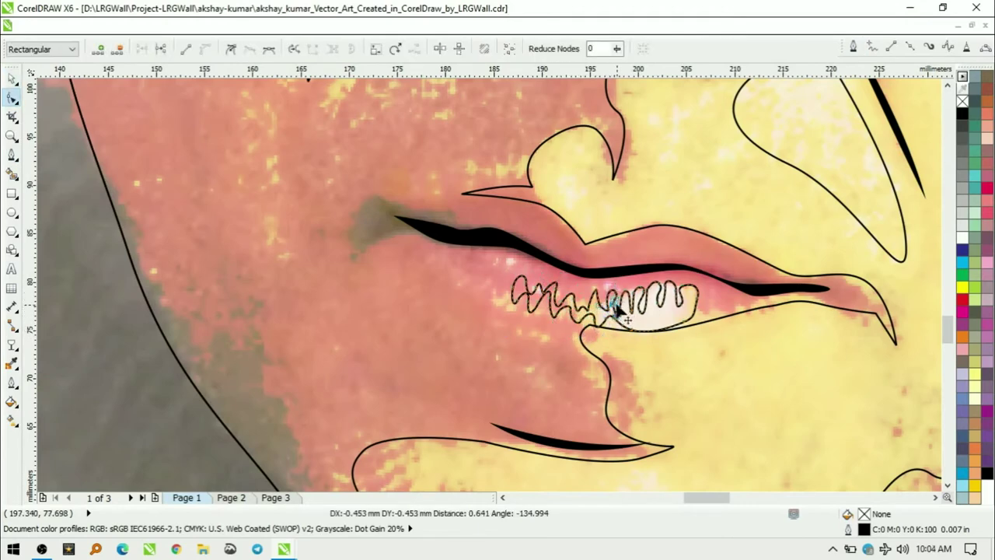
{"action": "key", "text": "space"}
{"action": "scroll", "coordinate": [752, 311], "scroll_direction": "down", "scroll_amount": 3}
{"action": "left_click", "coordinate": [734, 311]}
Trace a Bezier curve along the left eyebrow and around the left eye
{"action": "scroll", "coordinate": [697, 204], "scroll_direction": "up", "scroll_amount": 2}
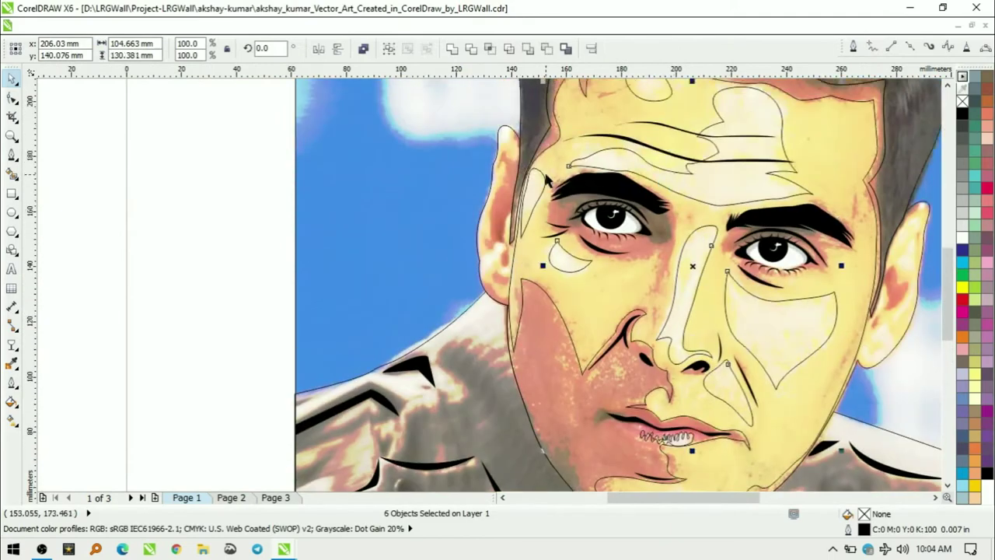
{"action": "scroll", "coordinate": [757, 256], "scroll_direction": "down", "scroll_amount": 3}
{"action": "scroll", "coordinate": [267, 210], "scroll_direction": "up", "scroll_amount": 2}
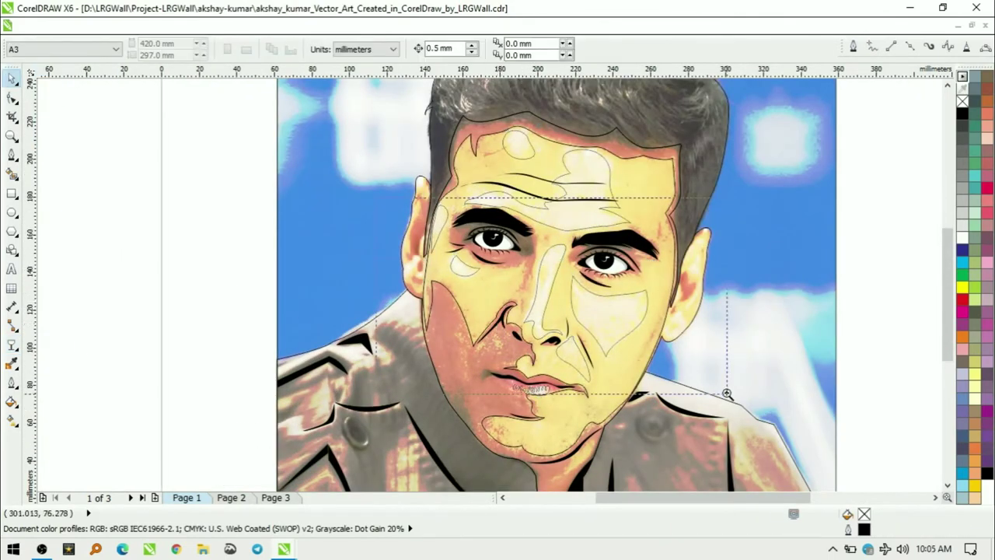
{"action": "scroll", "coordinate": [294, 130], "scroll_direction": "up", "scroll_amount": 2}
{"action": "key", "text": "F5"}
{"action": "left_click", "coordinate": [284, 117]}
{"action": "left_click", "coordinate": [361, 105]}
{"action": "left_click", "coordinate": [445, 136]}
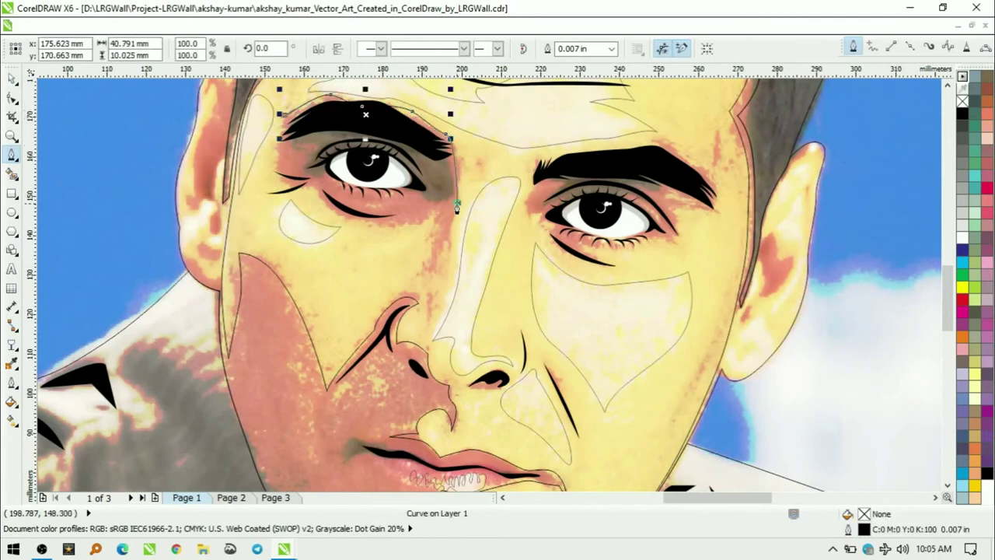
{"action": "left_click", "coordinate": [457, 203]}
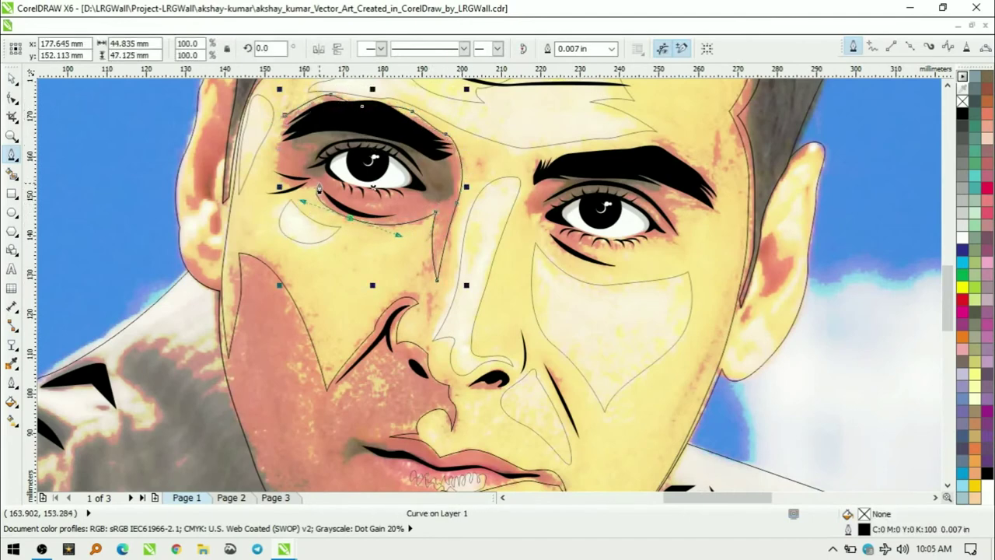
Trace an outline around the right eye from the inner corner, along the lower eyelid, up the eyebrow
{"action": "left_click", "coordinate": [535, 156]}
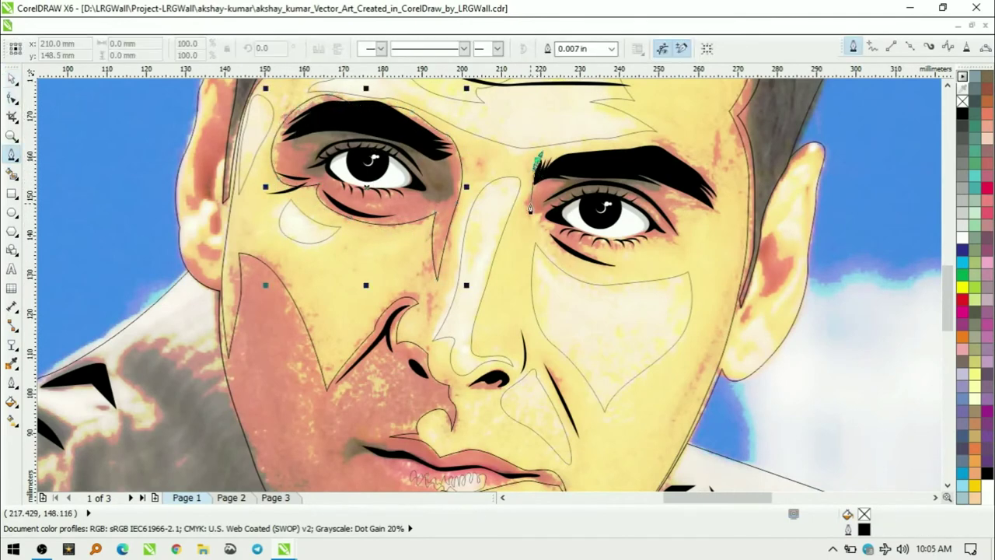
{"action": "left_click", "coordinate": [533, 193]}
{"action": "left_click", "coordinate": [544, 227]}
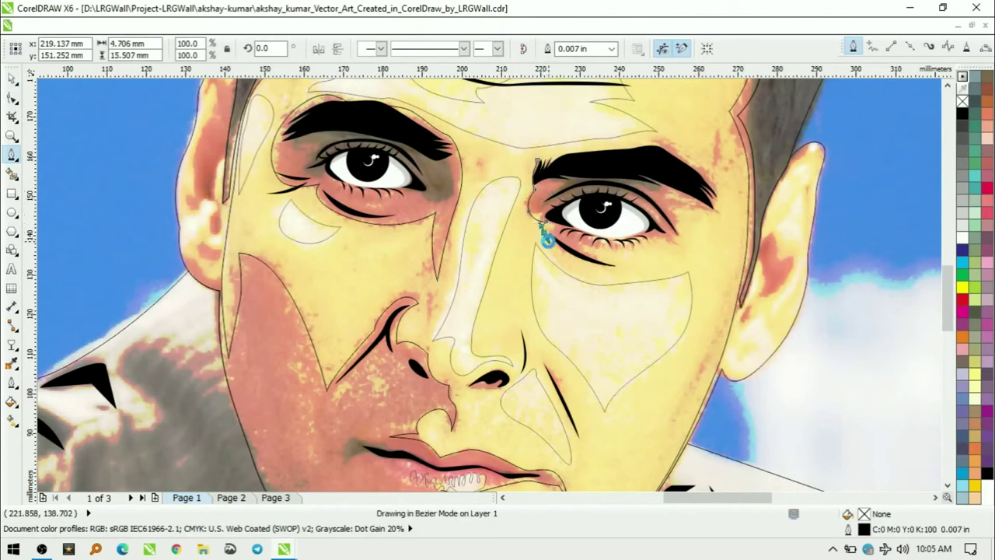
{"action": "left_click", "coordinate": [611, 263]}
{"action": "left_click_drag", "start_coordinate": [692, 255], "coordinate": [670, 214]}
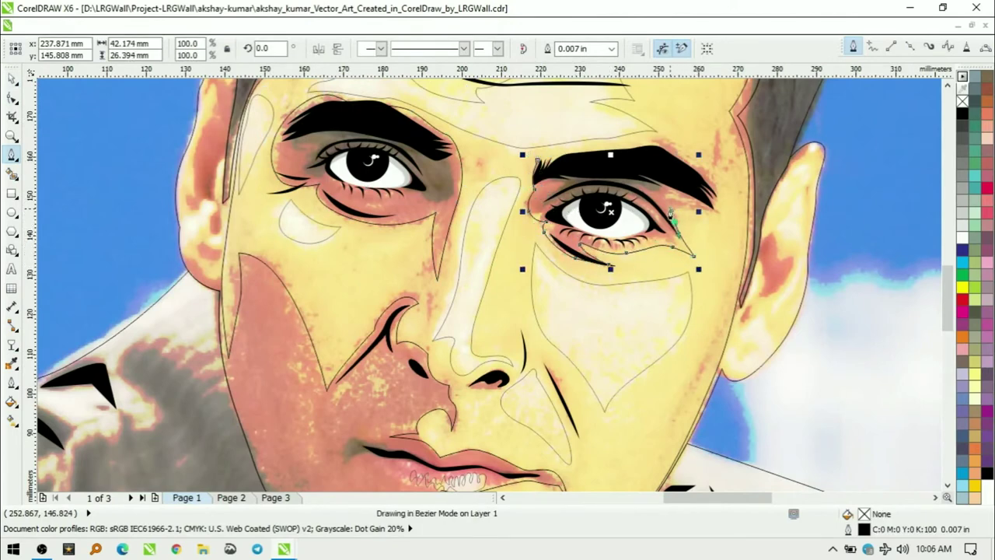
{"action": "left_click", "coordinate": [726, 220]}
{"action": "left_click_drag", "start_coordinate": [657, 136], "coordinate": [660, 158]}
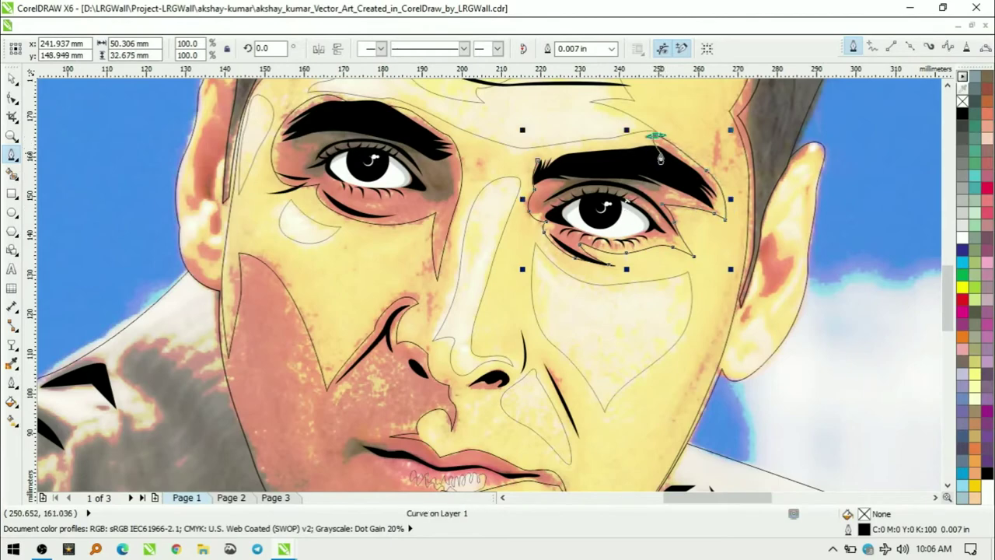
{"action": "key", "text": "space"}
{"action": "scroll", "coordinate": [424, 296], "scroll_direction": "down", "scroll_amount": 1}
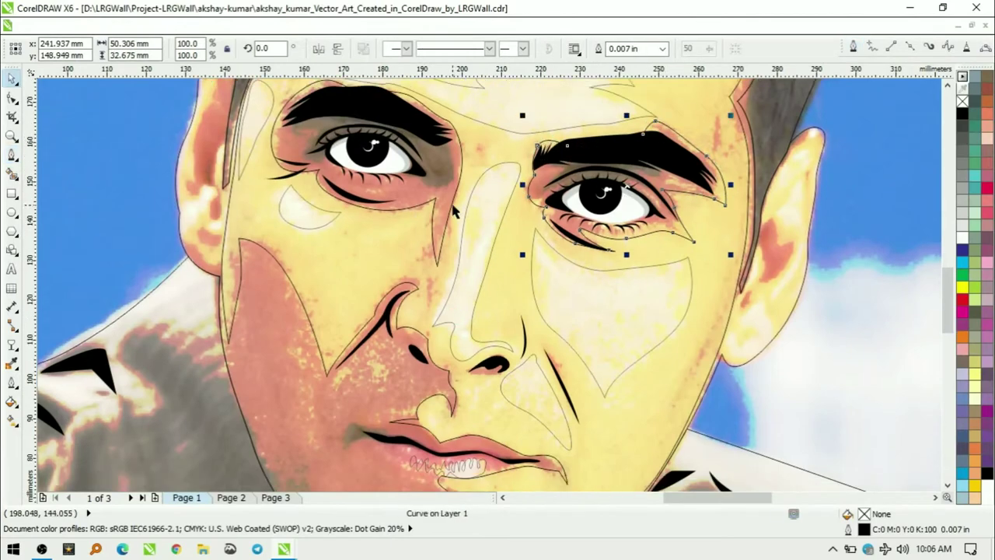
{"action": "scroll", "coordinate": [424, 296], "scroll_direction": "down", "scroll_amount": 5}
{"action": "key", "text": "Escape"}
Select and inspect the face outline curve and its nodes
{"action": "left_click", "coordinate": [462, 246]}
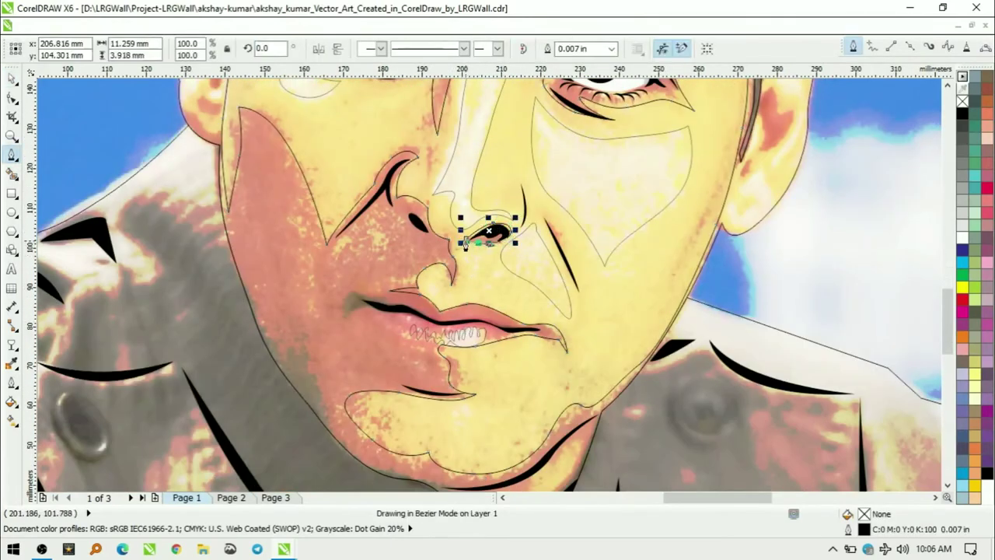
{"action": "key", "text": "F10"}
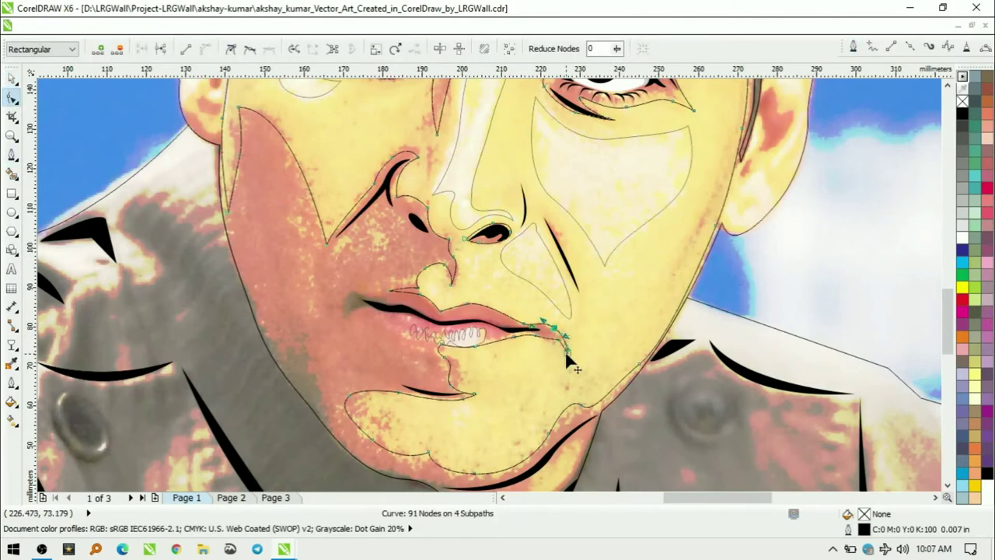
{"action": "key", "text": "space"}
{"action": "scroll", "coordinate": [412, 244], "scroll_direction": "down", "scroll_amount": 2}
{"action": "key", "text": "Escape"}
{"action": "left_click", "coordinate": [412, 245]}
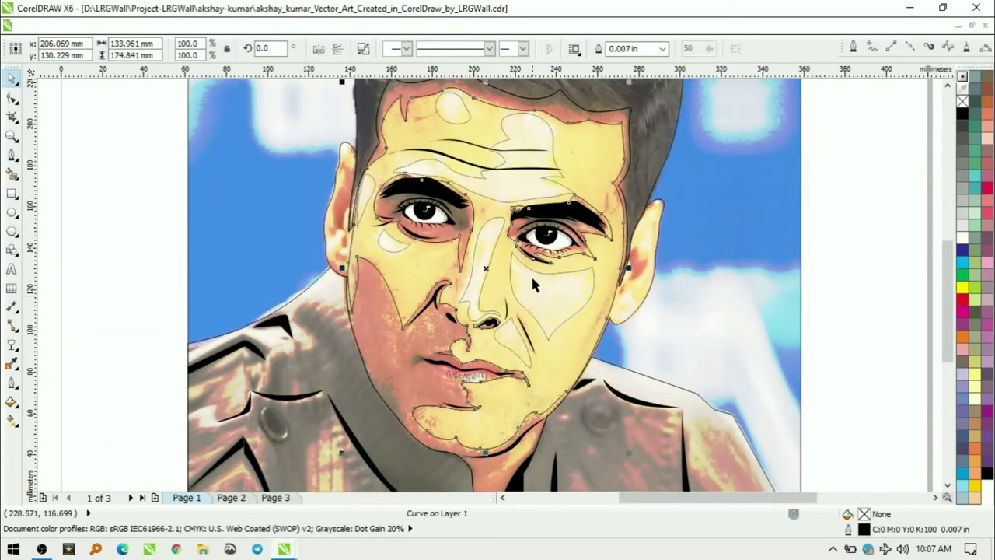
{"action": "key", "text": "Escape"}
{"action": "scroll", "coordinate": [256, 225], "scroll_direction": "up", "scroll_amount": 3}
Trace Bezier curves over the left and right upper eyelids, bending up toward the eyebrow
{"action": "key", "text": "F5"}
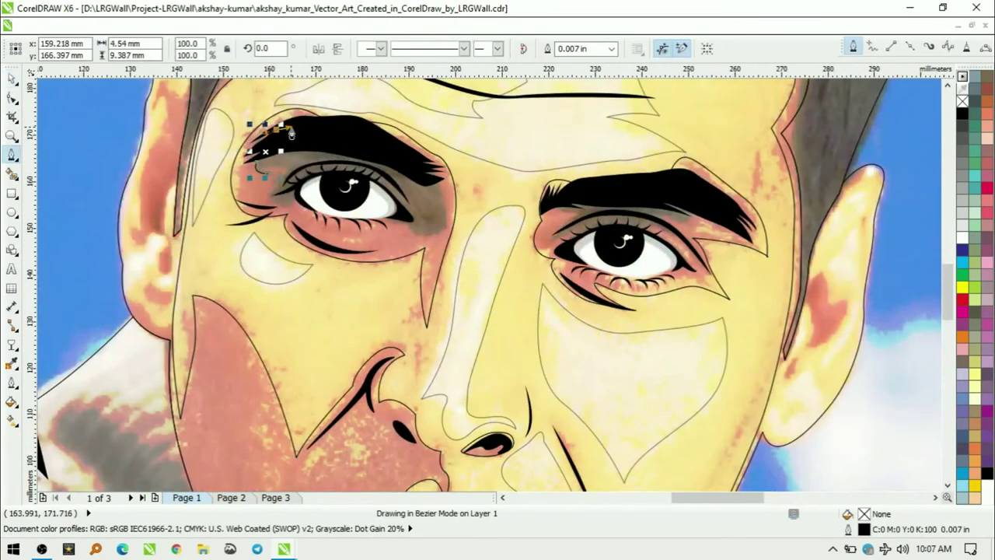
{"action": "left_click", "coordinate": [421, 234]}
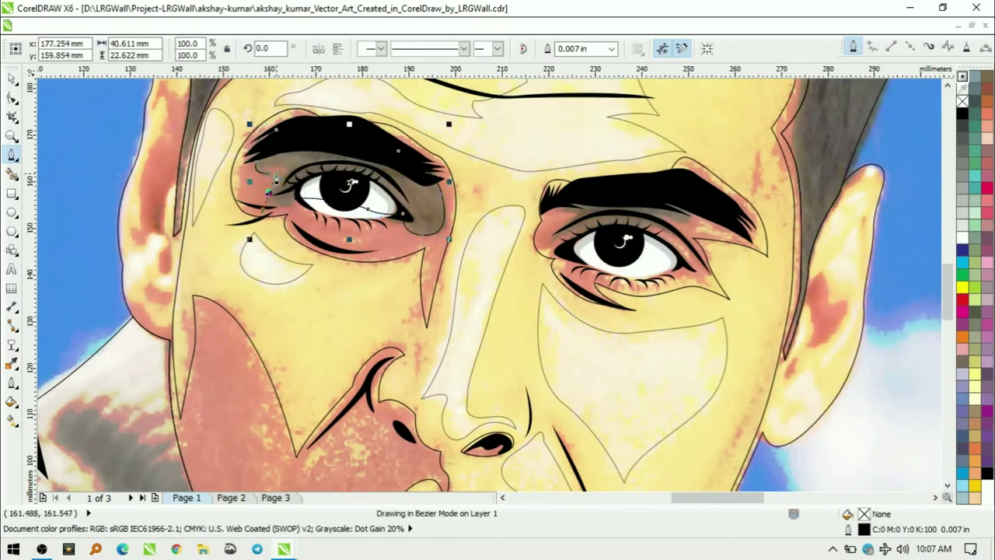
{"action": "left_click", "coordinate": [571, 217]}
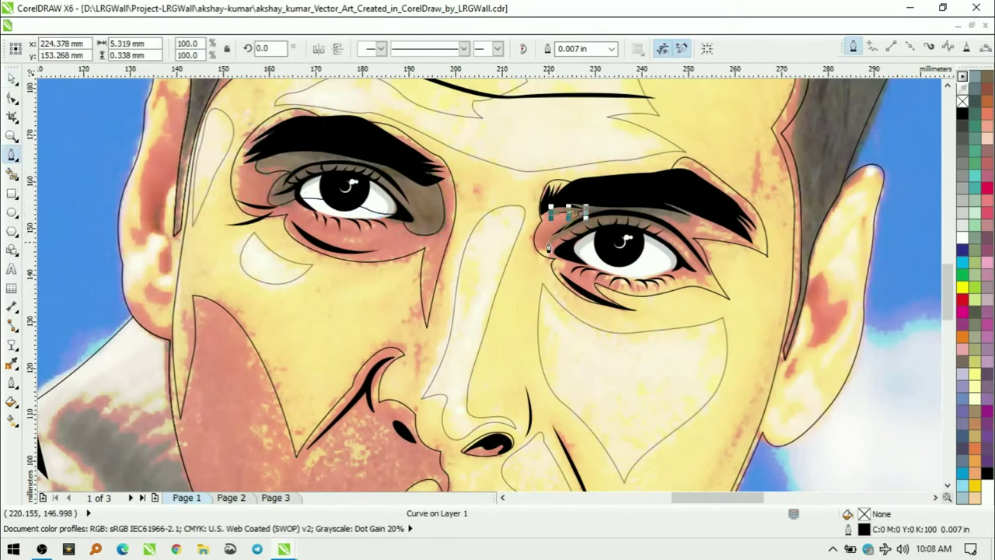
{"action": "left_click", "coordinate": [687, 248]}
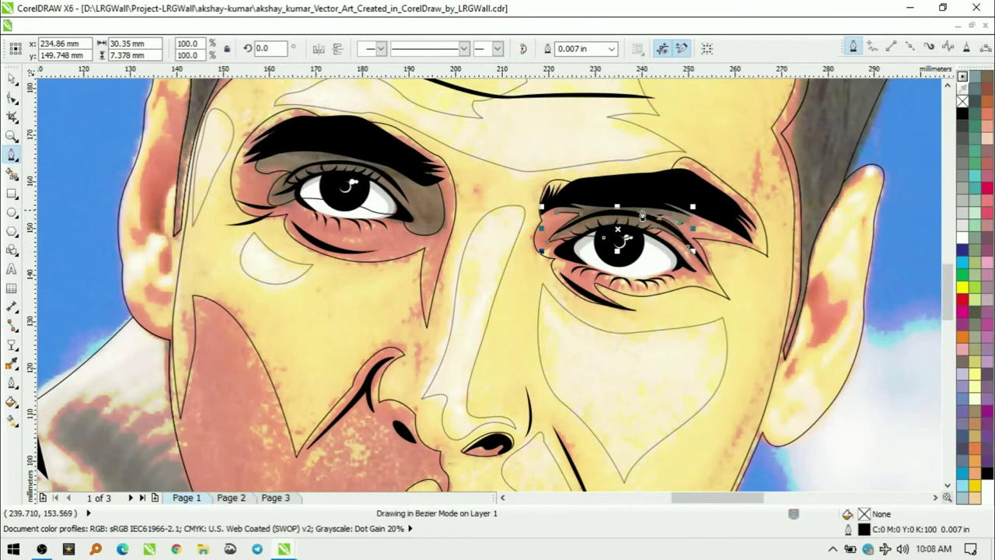
{"action": "left_click_drag", "start_coordinate": [674, 195], "coordinate": [702, 204]}
{"action": "key", "text": "space"}
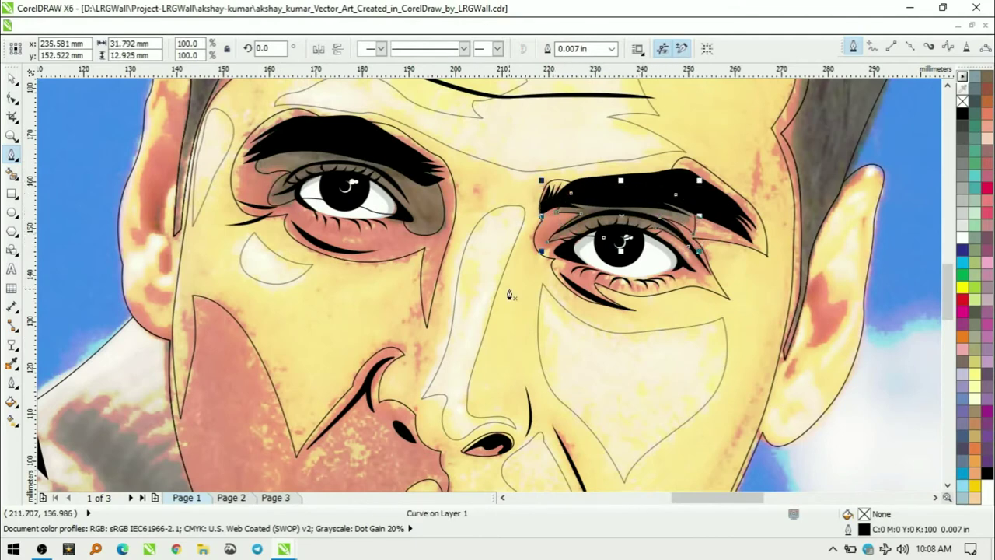
Marquee-select the shapes around the left eye, zoom out, and clear the selection
{"action": "key", "text": "Escape"}
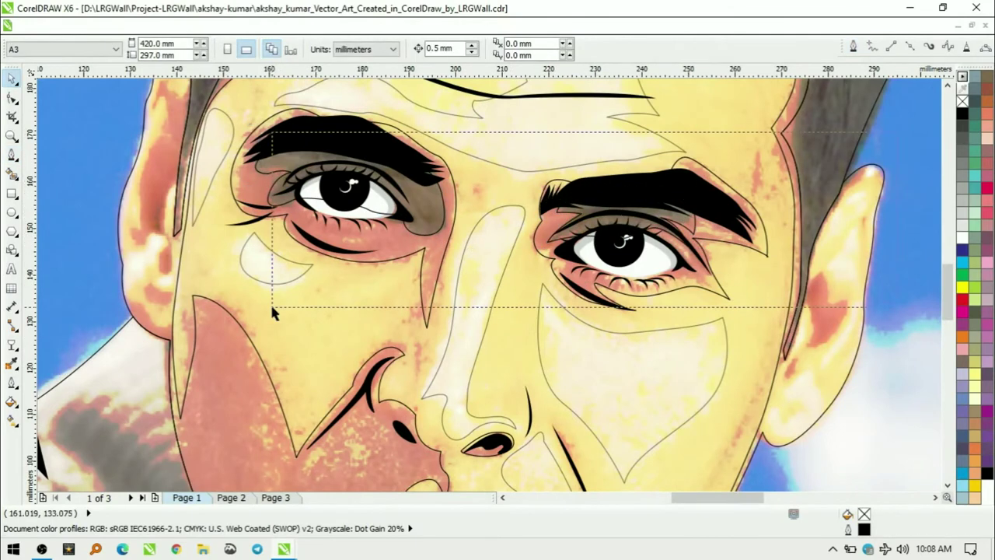
{"action": "left_click_drag", "start_coordinate": [467, 94], "coordinate": [206, 268]}
{"action": "scroll", "coordinate": [478, 322], "scroll_direction": "down", "scroll_amount": 3}
{"action": "scroll", "coordinate": [573, 337], "scroll_direction": "down", "scroll_amount": 2}
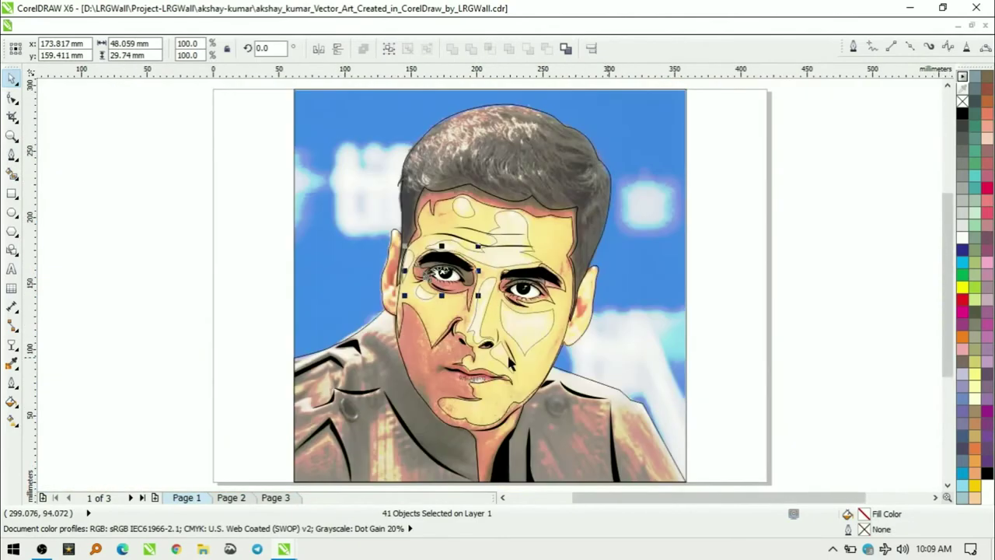
{"action": "key", "text": "Escape"}
Trace a Bezier curve down the left ear's front edge
{"action": "key", "text": "space"}
{"action": "scroll", "coordinate": [487, 142], "scroll_direction": "up", "scroll_amount": 4}
{"action": "left_click", "coordinate": [480, 132]}
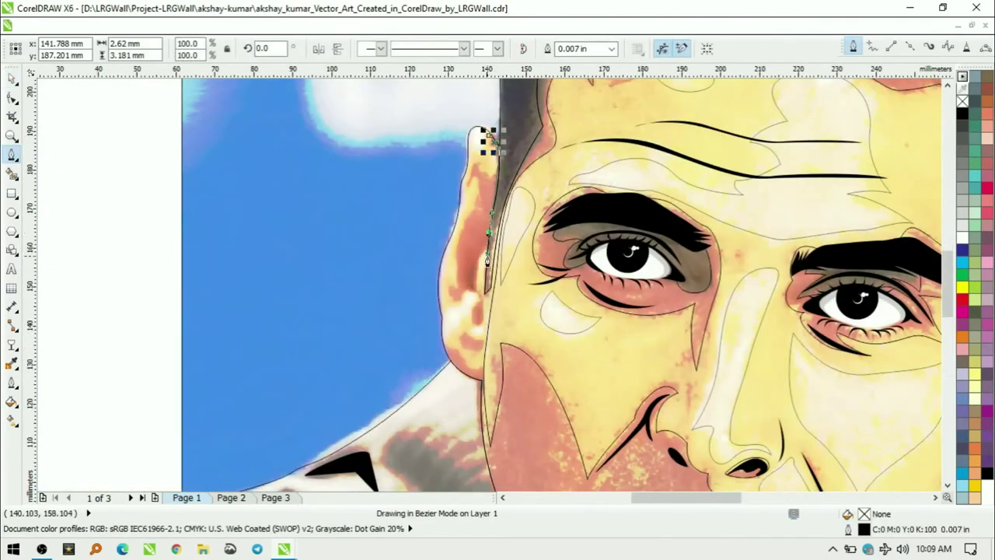
{"action": "left_click", "coordinate": [483, 292]}
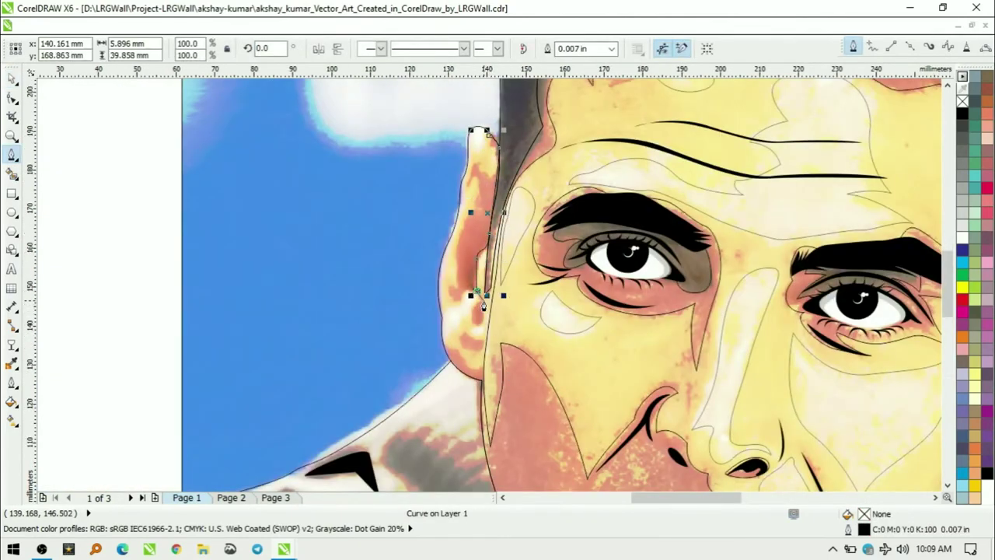
Trace a closed outline from the ear's top down its outer edge, curling into the earlobe
{"action": "left_click", "coordinate": [420, 112]}
{"action": "left_click", "coordinate": [470, 107]}
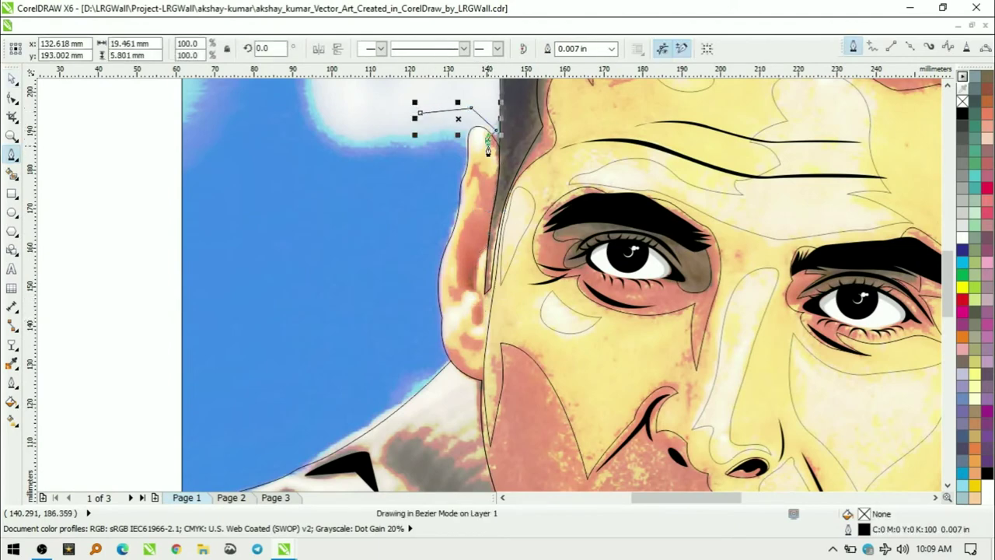
{"action": "left_click", "coordinate": [489, 140]}
{"action": "left_click_drag", "start_coordinate": [449, 281], "coordinate": [455, 308]}
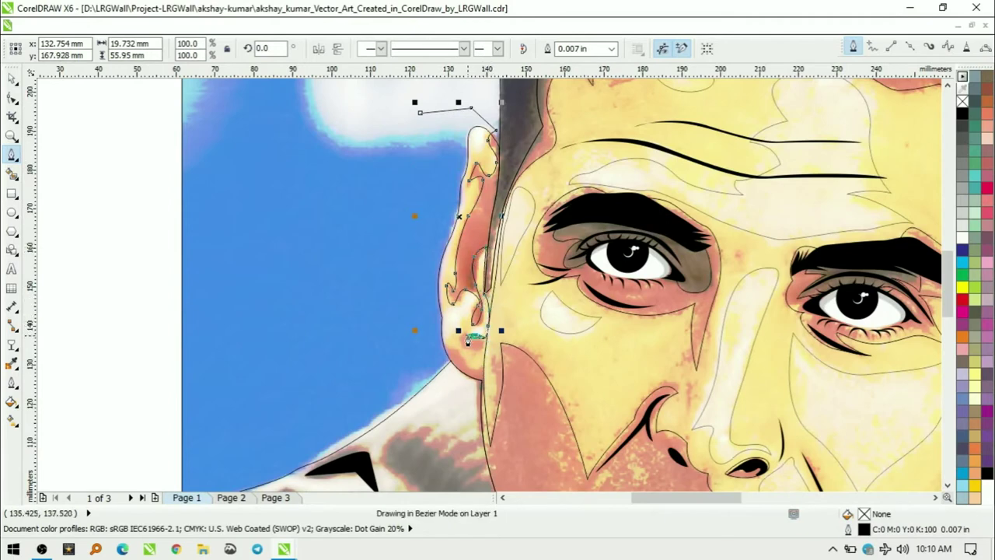
{"action": "left_click_drag", "start_coordinate": [470, 342], "coordinate": [483, 351]}
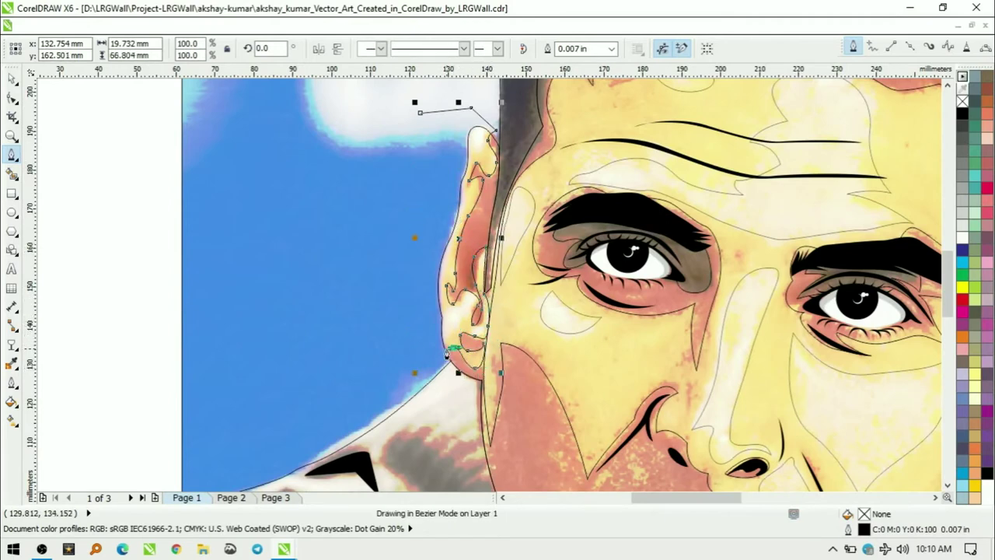
{"action": "left_click", "coordinate": [426, 346]}
{"action": "left_click", "coordinate": [419, 112]}
{"action": "key", "text": "space"}
{"action": "key", "text": "ctrl+z"}
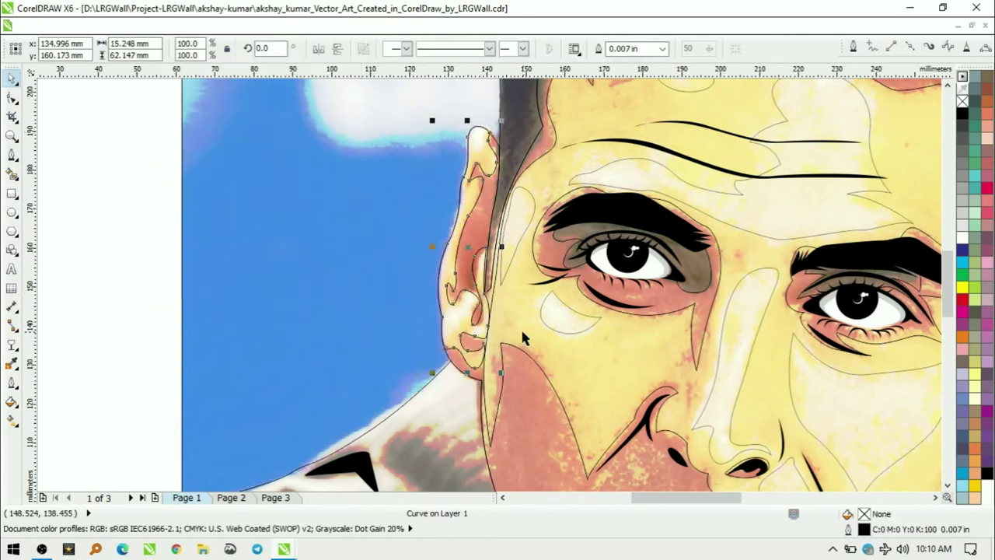
{"action": "key", "text": "Escape"}
{"action": "scroll", "coordinate": [514, 226], "scroll_direction": "down", "scroll_amount": 2}
Trace a curve down the right ear's back edge toward the lobe
{"action": "scroll", "coordinate": [553, 363], "scroll_direction": "up", "scroll_amount": 2}
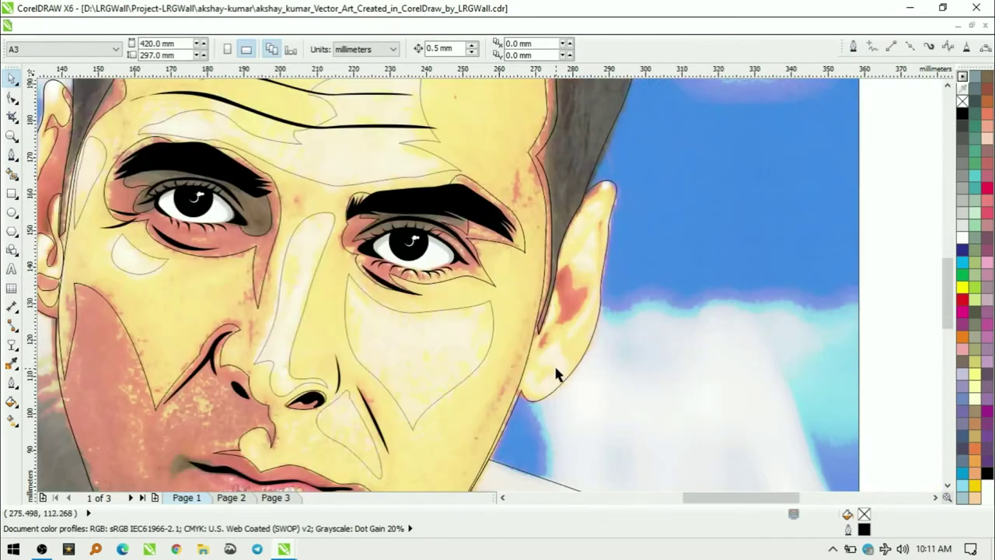
{"action": "key", "text": "space"}
{"action": "left_click", "coordinate": [597, 189]}
{"action": "left_click", "coordinate": [602, 284]}
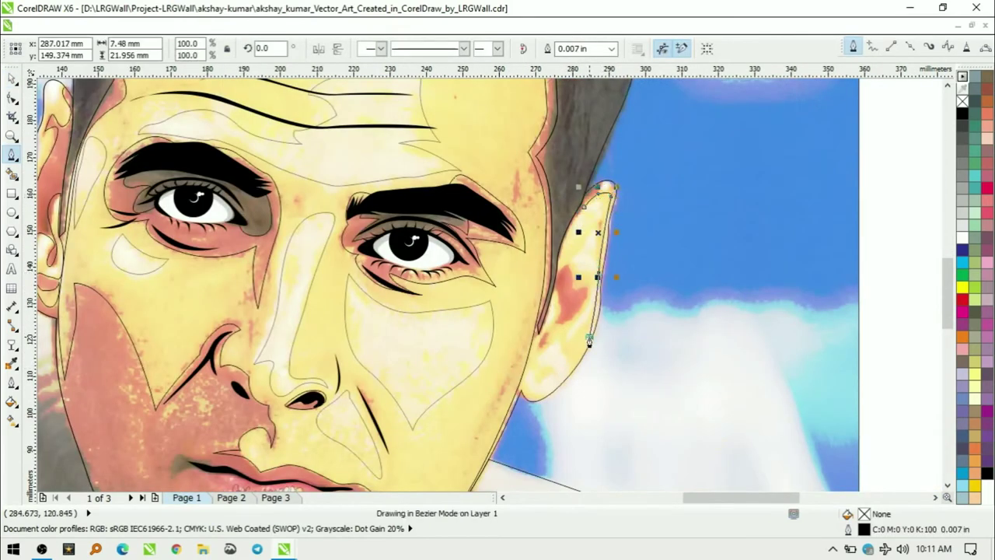
{"action": "left_click", "coordinate": [585, 342]}
{"action": "left_click_drag", "start_coordinate": [519, 399], "coordinate": [524, 359]}
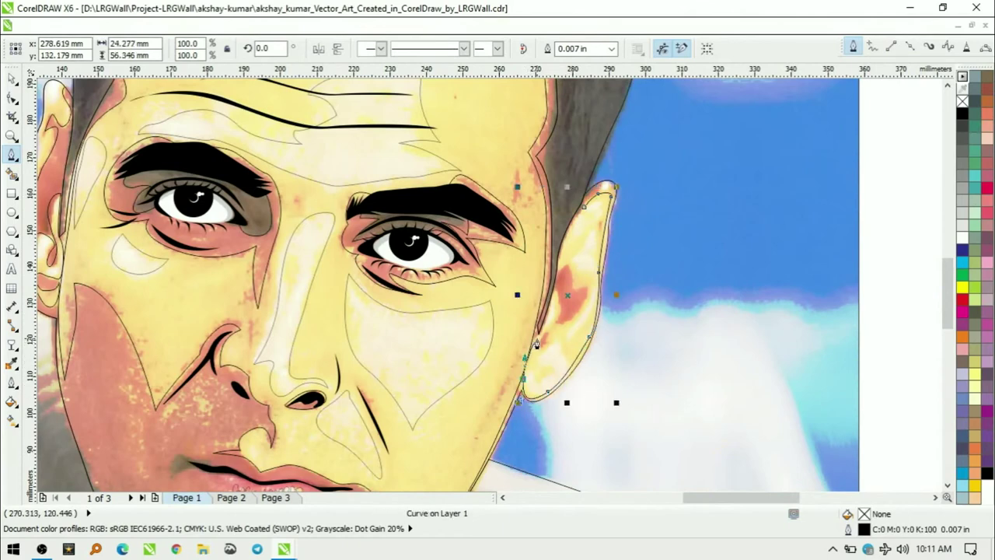
{"action": "left_click_drag", "start_coordinate": [561, 278], "coordinate": [533, 344]}
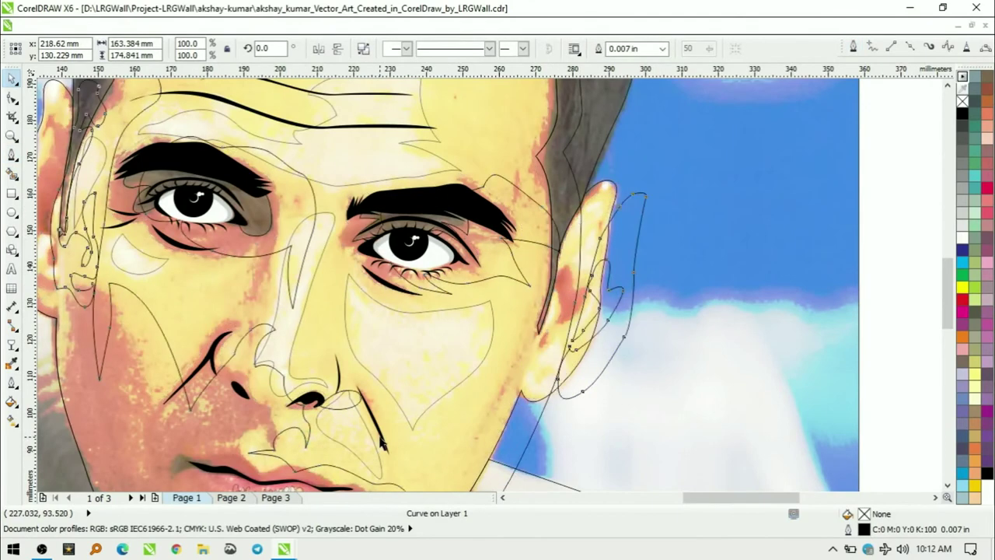
{"action": "key", "text": "Escape"}
Add a small curve inside the ear, a closed shape at its top, and an earlobe outline
{"action": "left_click_drag", "start_coordinate": [592, 230], "coordinate": [599, 247]}
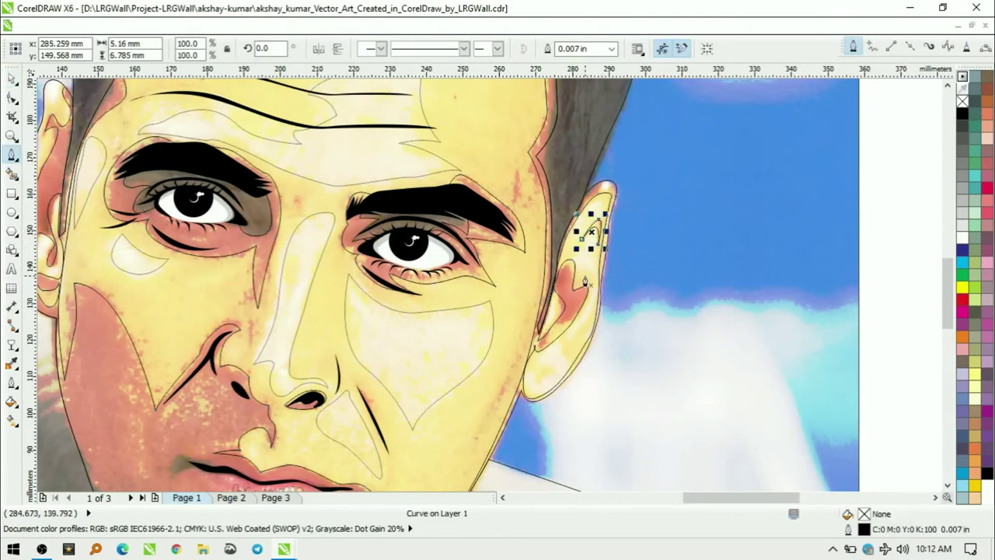
{"action": "key", "text": "Escape"}
{"action": "scroll", "coordinate": [306, 166], "scroll_direction": "down", "scroll_amount": 3}
{"action": "scroll", "coordinate": [274, 136], "scroll_direction": "up", "scroll_amount": 2}
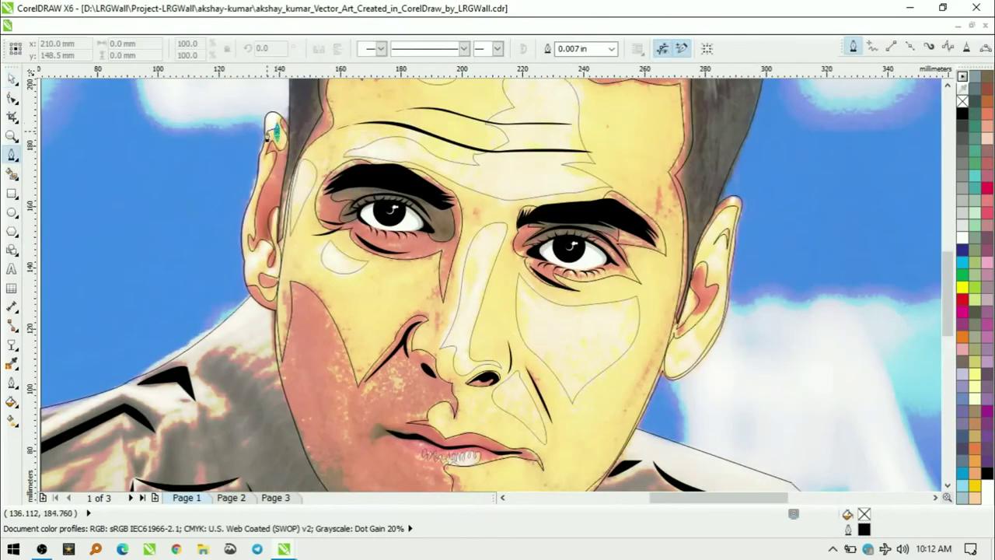
{"action": "scroll", "coordinate": [272, 132], "scroll_direction": "up", "scroll_amount": 2}
{"action": "left_click_drag", "start_coordinate": [474, 95], "coordinate": [470, 134]}
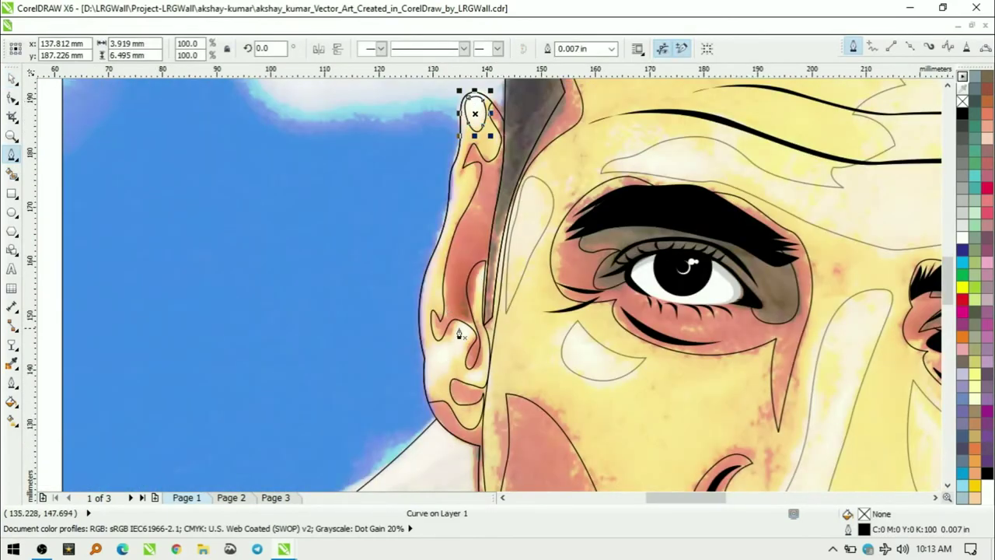
{"action": "left_click_drag", "start_coordinate": [459, 333], "coordinate": [466, 377]}
{"action": "key", "text": "space"}
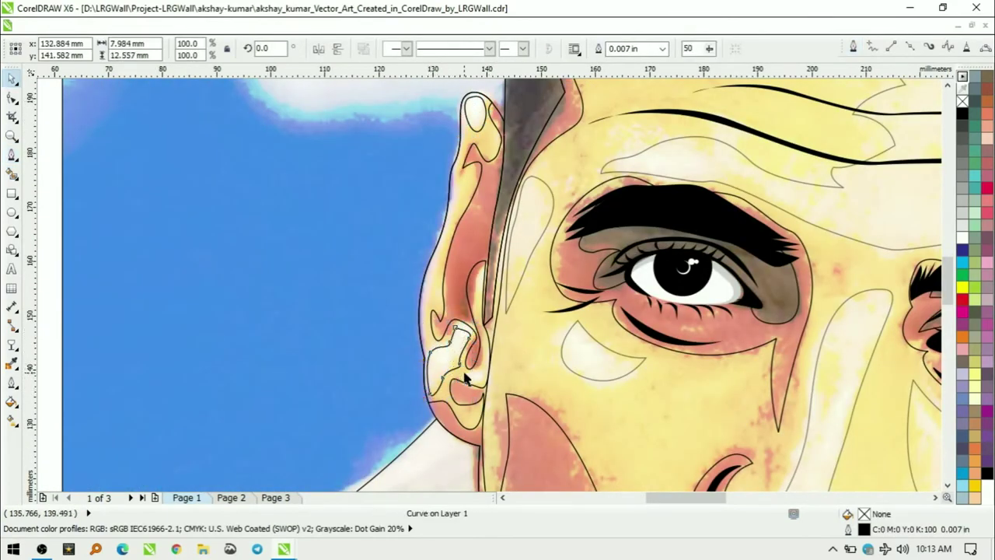
Draw a freehand inner fold line on the ear and refine its nodes with the Shape tool
{"action": "left_click", "coordinate": [472, 112], "text": "shift"}
{"action": "left_click", "coordinate": [572, 340]}
{"action": "key", "text": "F4"}
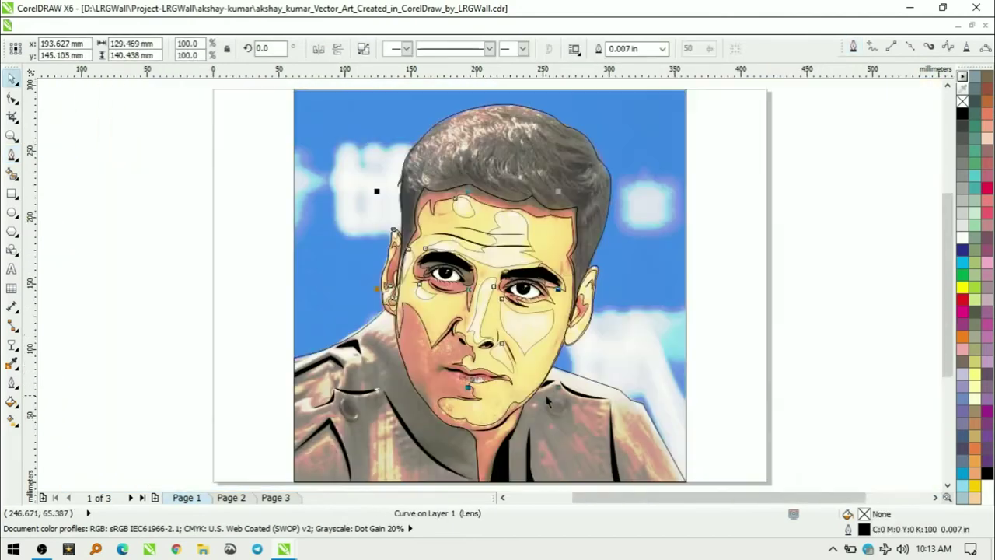
{"action": "scroll", "coordinate": [548, 400], "scroll_direction": "up", "scroll_amount": 3}
{"action": "key", "text": "space"}
{"action": "mouse_move", "coordinate": [544, 169]}
{"action": "left_mouse_down"}
{"action": "mouse_move", "coordinate": [522, 203]}
{"action": "mouse_move", "coordinate": [534, 225]}
{"action": "mouse_move", "coordinate": [490, 365]}
{"action": "mouse_move", "coordinate": [478, 354]}
{"action": "left_mouse_up"}
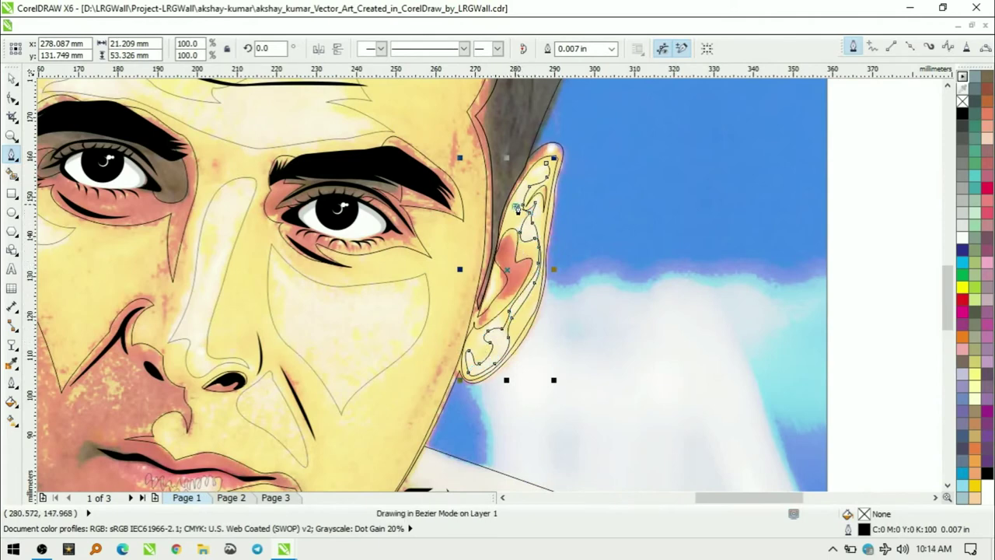
{"action": "key", "text": "F10"}
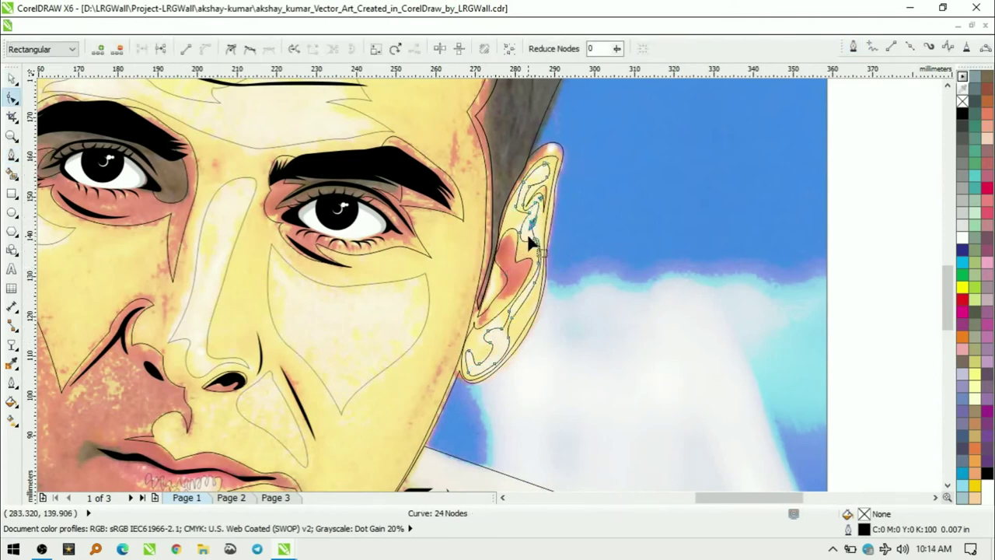
{"action": "scroll", "coordinate": [541, 260], "scroll_direction": "up", "scroll_amount": 2}
{"action": "scroll", "coordinate": [542, 260], "scroll_direction": "down", "scroll_amount": 4}
{"action": "key", "text": "space"}
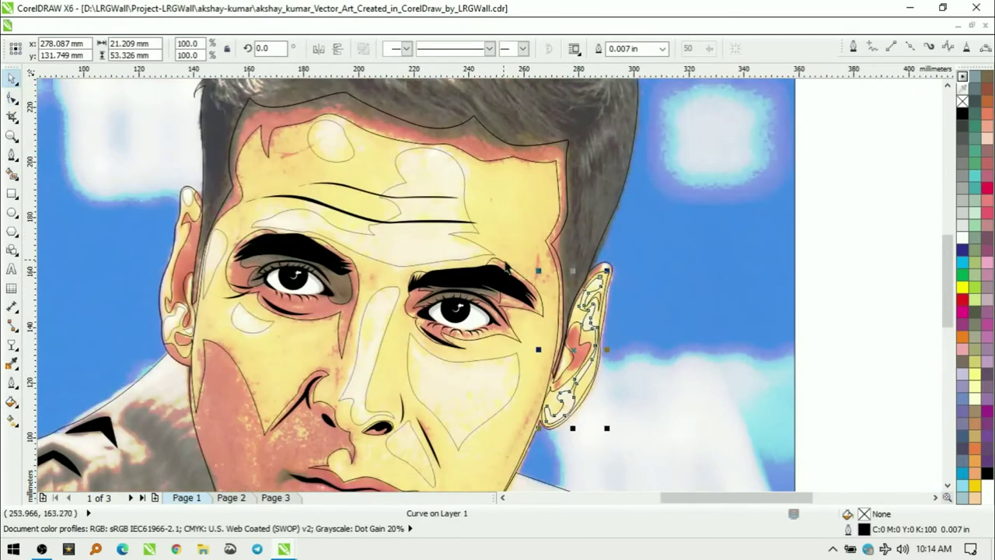
{"action": "left_click", "coordinate": [519, 354]}
{"action": "scroll", "coordinate": [521, 353], "scroll_direction": "down", "scroll_amount": 3}
Reshape the black neck-opening shape wider to fill the gap below the chin
{"action": "scroll", "coordinate": [436, 247], "scroll_direction": "up", "scroll_amount": 1}
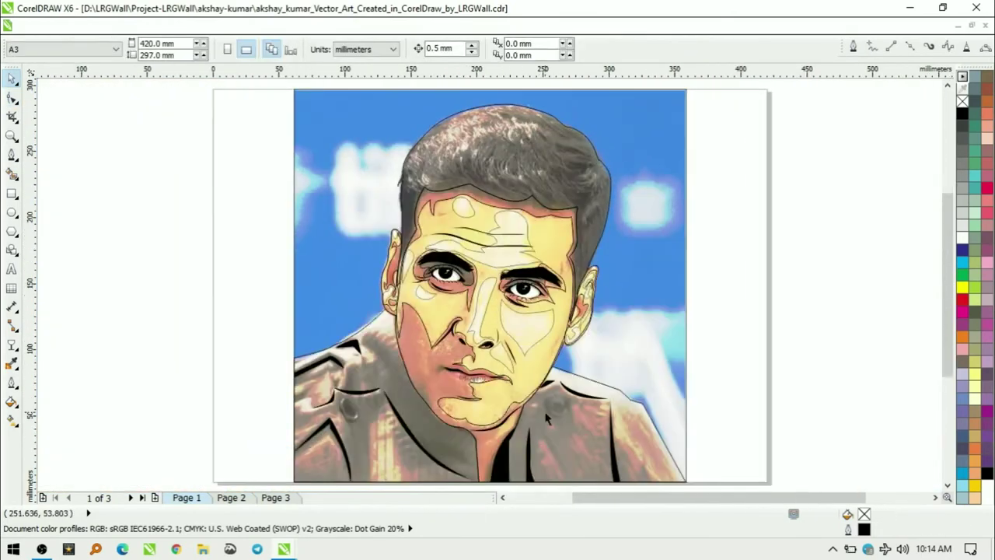
{"action": "left_click", "coordinate": [534, 458]}
{"action": "scroll", "coordinate": [533, 458], "scroll_direction": "up", "scroll_amount": 4}
{"action": "key", "text": "ctrl+z"}
{"action": "key", "text": "space"}
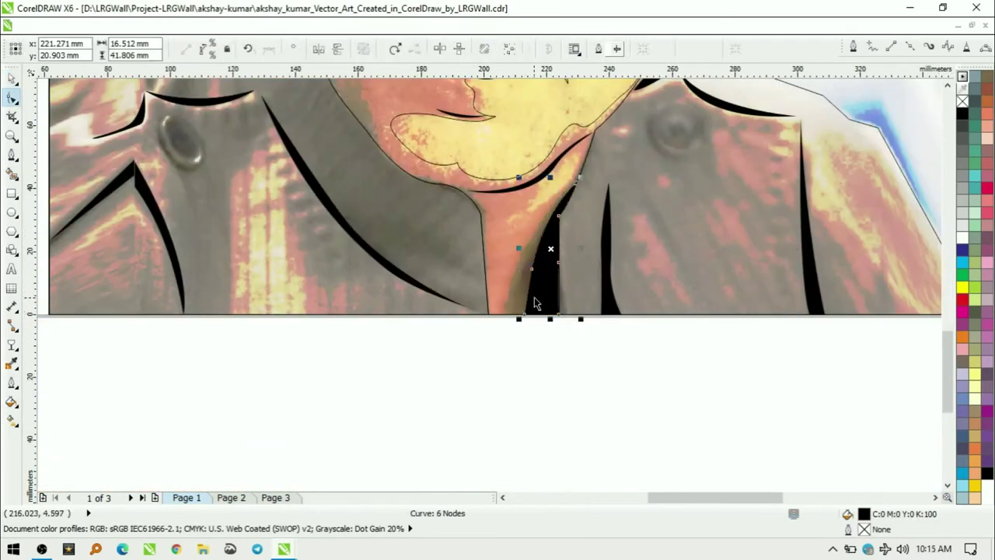
{"action": "scroll", "coordinate": [561, 286], "scroll_direction": "down", "scroll_amount": 1}
{"action": "key", "text": "space"}
{"action": "key", "text": "space"}
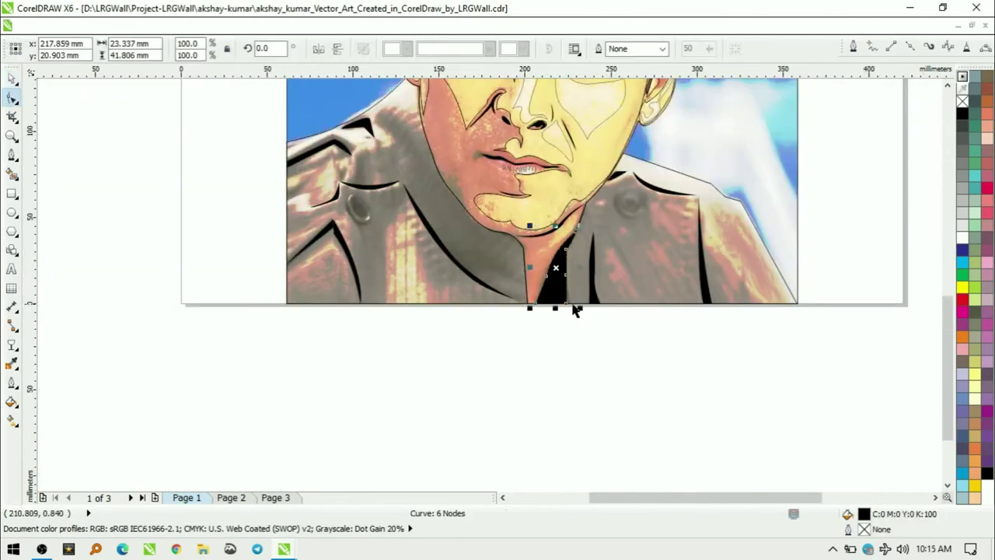
View the whole page and check face curves, ending with the face outline selected
{"action": "key", "text": "shift+F4"}
{"action": "left_click", "coordinate": [474, 302]}
{"action": "key", "text": "Escape"}
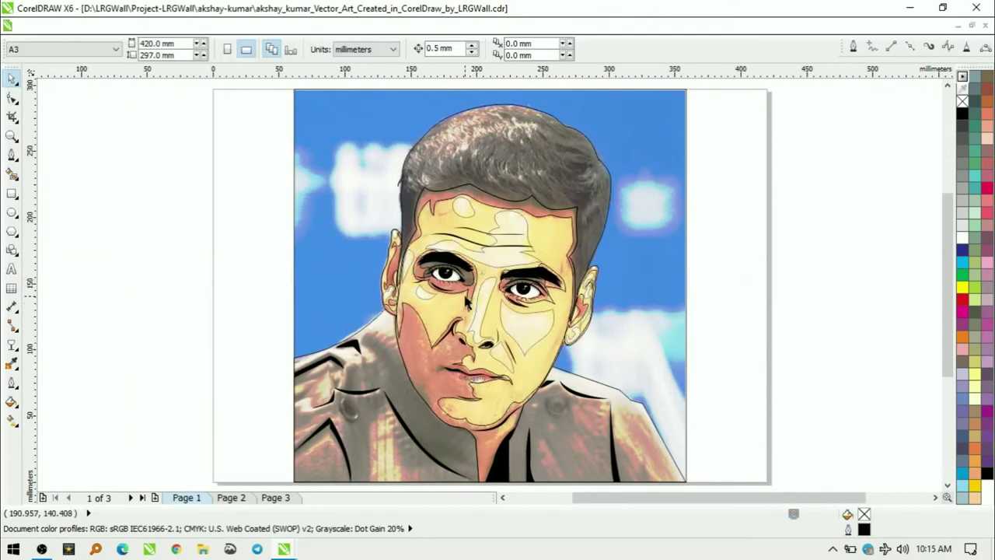
{"action": "left_click", "coordinate": [420, 314]}
{"action": "key", "text": "Escape"}
{"action": "left_click", "coordinate": [550, 372]}
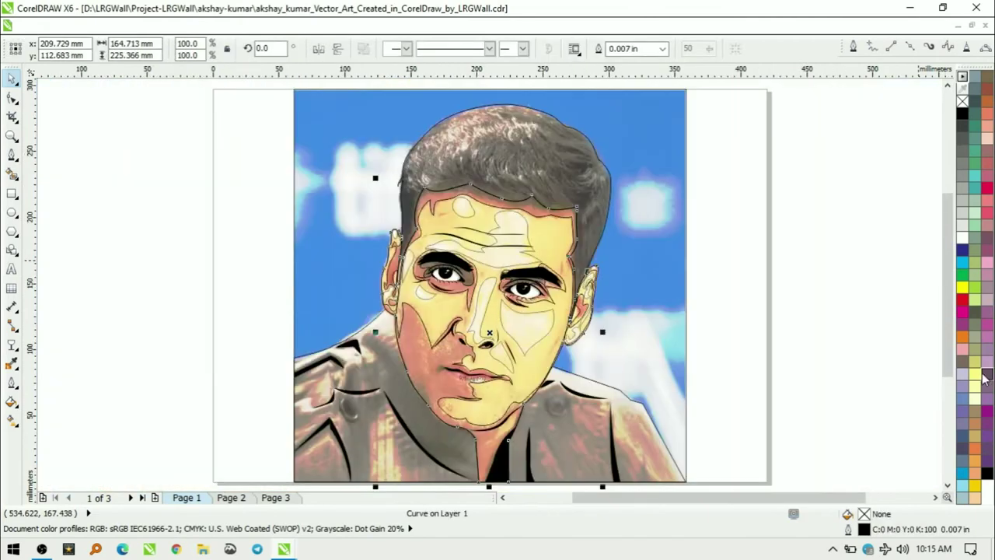
Fill the face with a peach skin tone and the highlight patches with white
{"action": "left_click", "coordinate": [987, 140]}
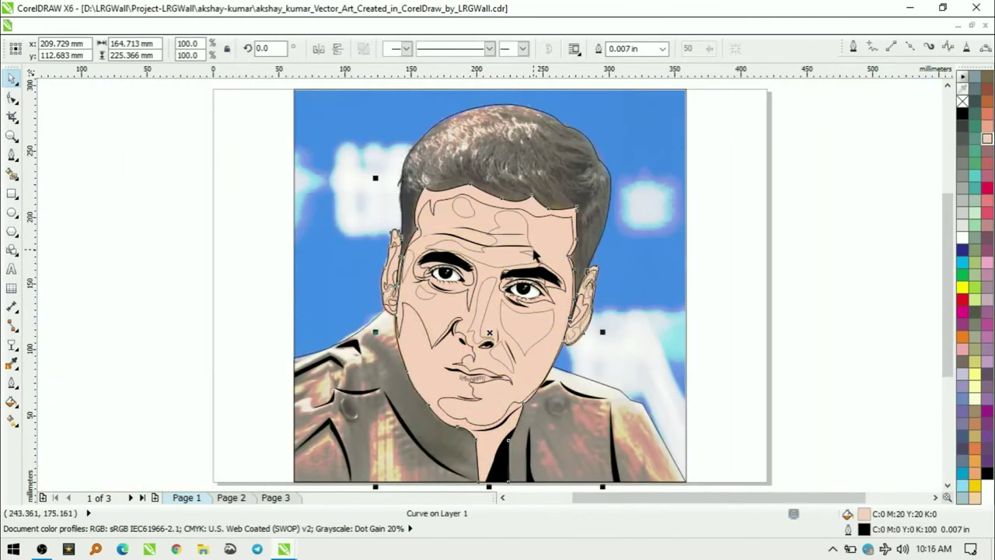
{"action": "left_click", "coordinate": [495, 207], "text": "shift"}
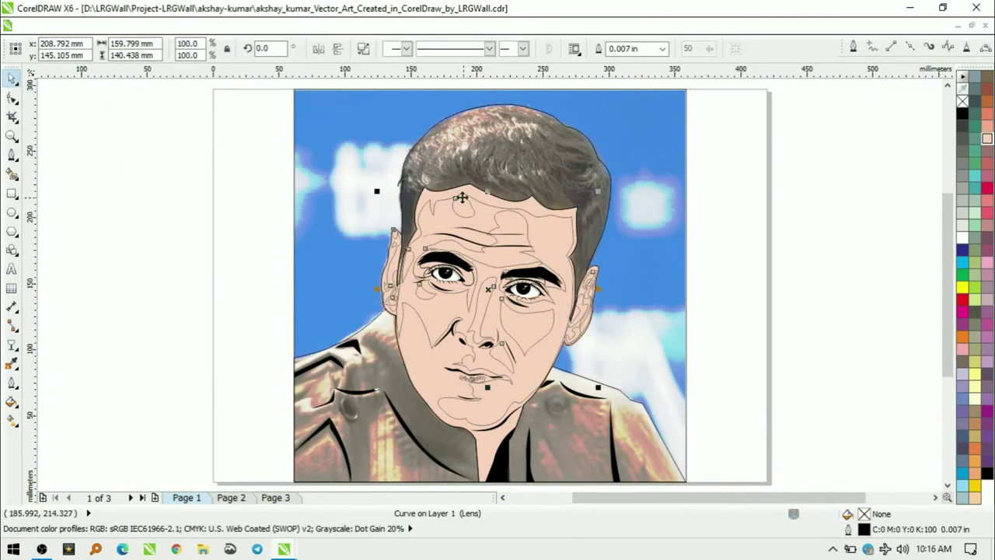
{"action": "left_click", "coordinate": [962, 242]}
{"action": "key", "text": "Escape"}
Select the face shading curves, adding the forehead line to the selection
{"action": "left_click", "coordinate": [529, 202]}
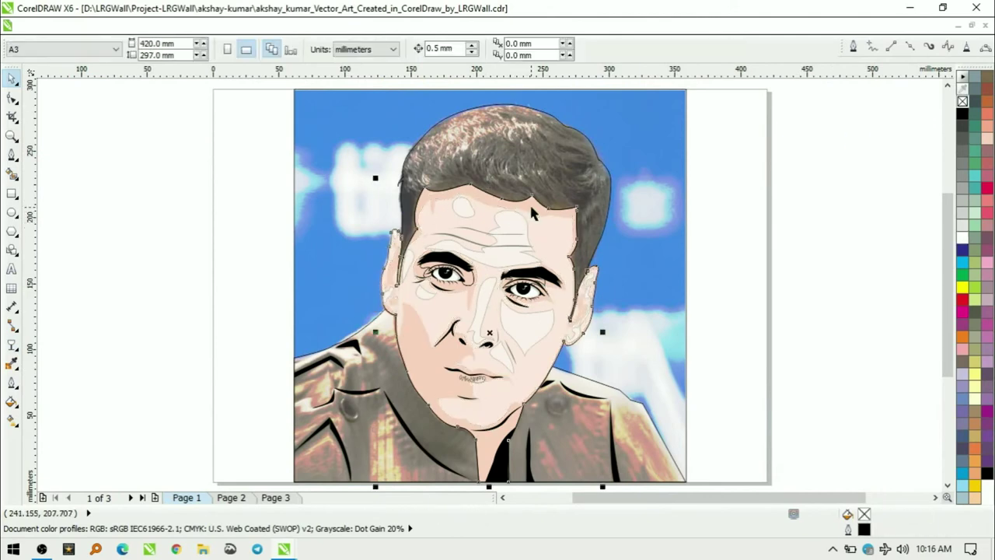
{"action": "key", "text": "Escape"}
{"action": "left_click", "coordinate": [481, 218]}
{"action": "scroll", "coordinate": [481, 218], "scroll_direction": "down", "scroll_amount": 2}
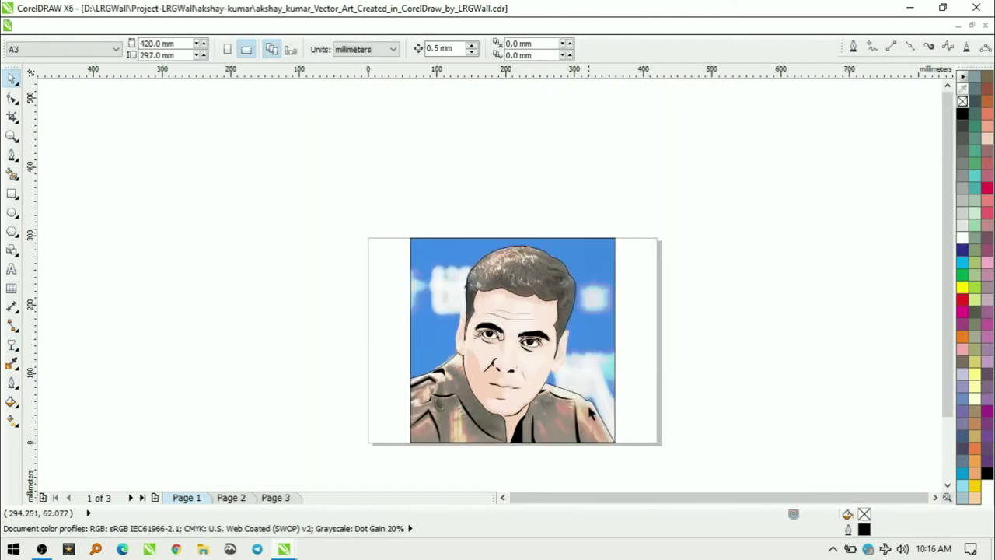
{"action": "scroll", "coordinate": [482, 218], "scroll_direction": "up", "scroll_amount": 4}
{"action": "key", "text": "Escape"}
{"action": "left_click", "coordinate": [481, 215]}
{"action": "scroll", "coordinate": [484, 216], "scroll_direction": "down", "scroll_amount": 2}
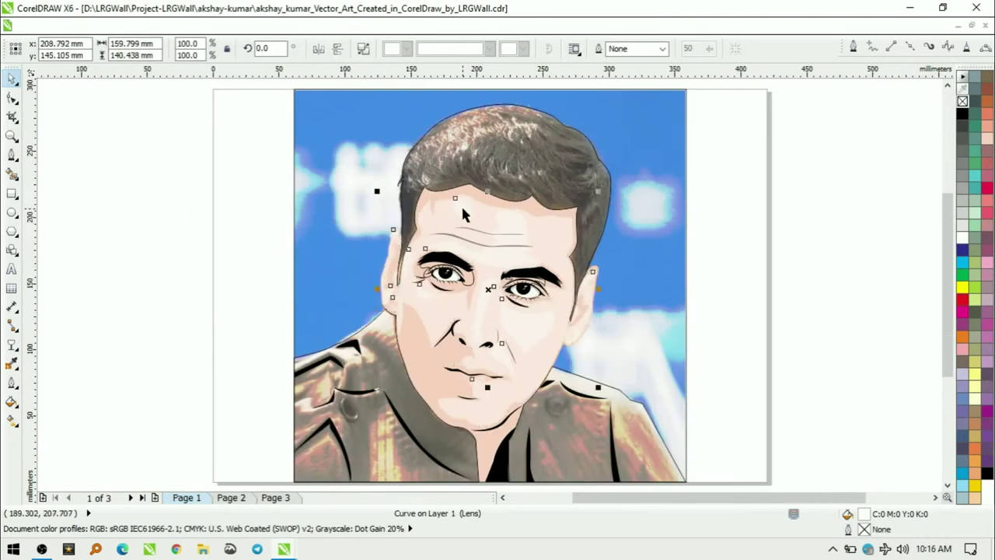
{"action": "left_click", "coordinate": [499, 226], "text": "shift"}
Make the shadow shapes around the left eye dark and semi-transparent
{"action": "left_click", "coordinate": [495, 391]}
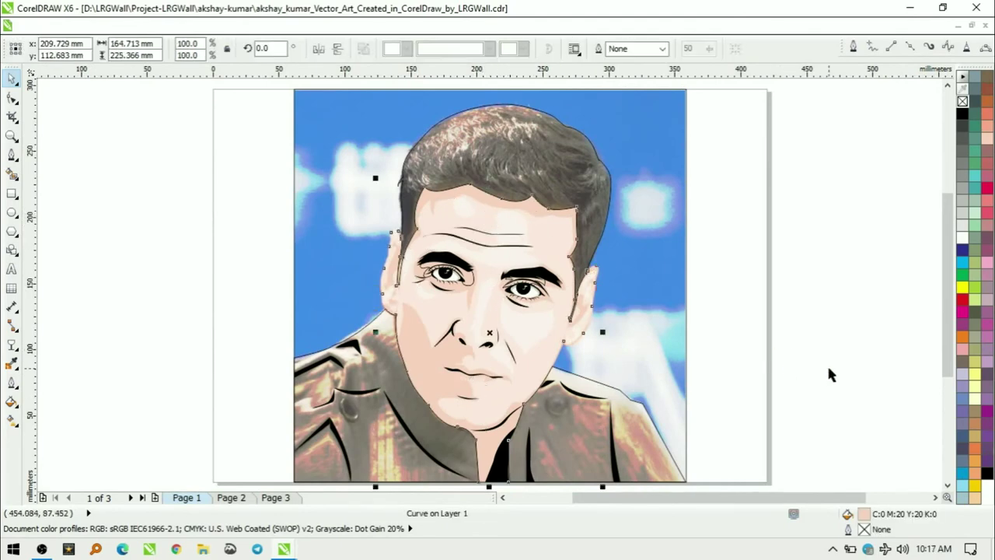
{"action": "key", "text": "Escape"}
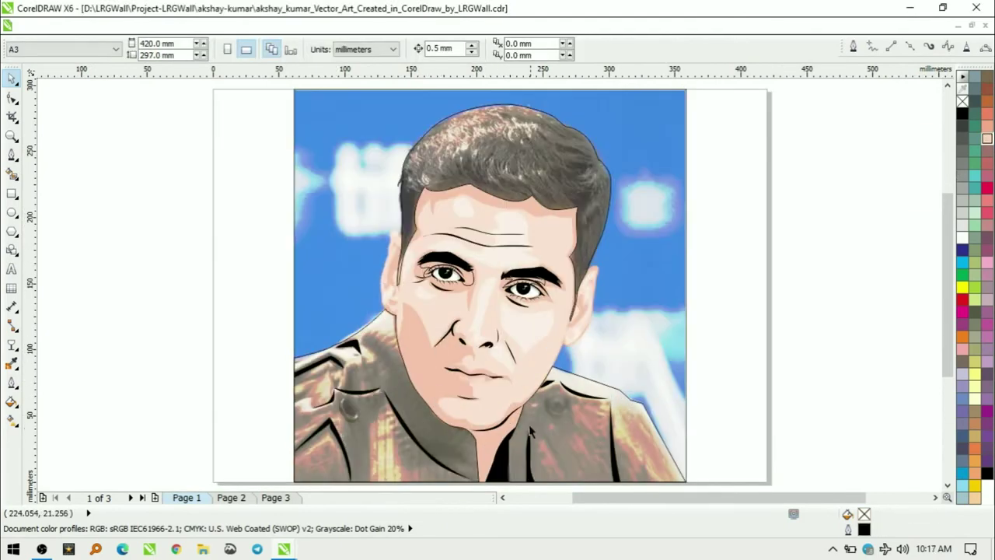
{"action": "left_click", "coordinate": [531, 432]}
{"action": "scroll", "coordinate": [472, 272], "scroll_direction": "up", "scroll_amount": 3}
{"action": "left_click", "coordinate": [466, 307]}
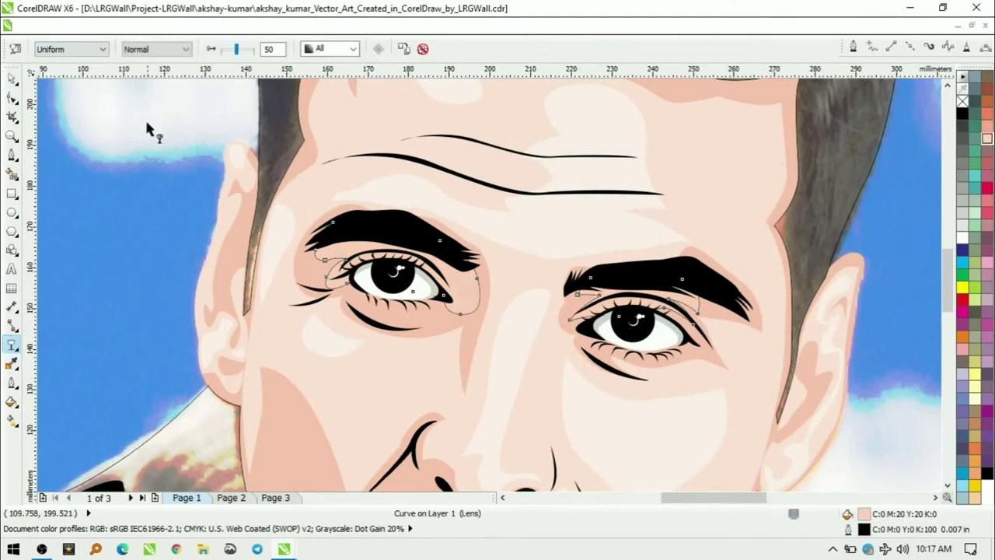
{"action": "left_click", "coordinate": [963, 113]}
{"action": "scroll", "coordinate": [498, 348], "scroll_direction": "down", "scroll_amount": 2}
{"action": "scroll", "coordinate": [498, 348], "scroll_direction": "down", "scroll_amount": 1}
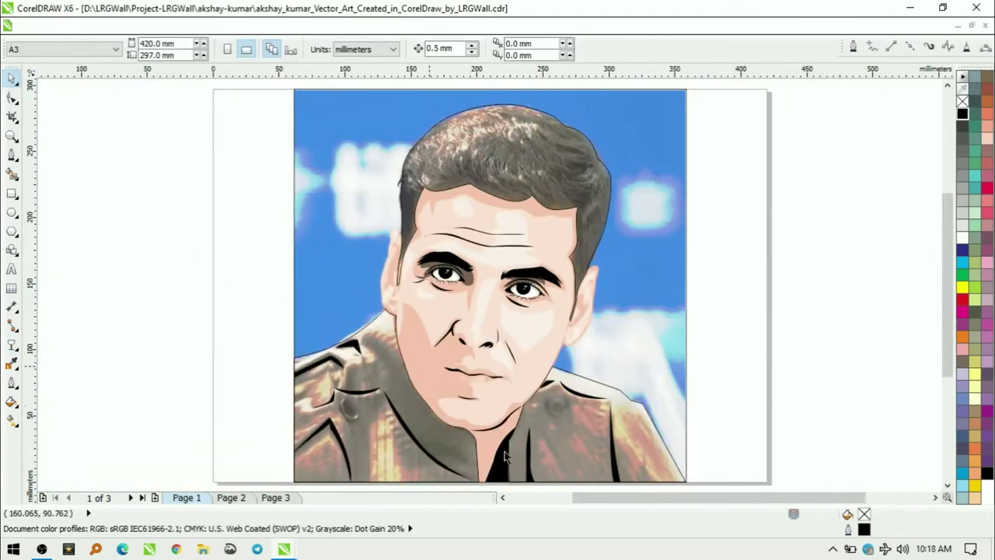
Combine the nose and chin lines into one curve with Ctrl+L
{"action": "left_click", "coordinate": [540, 457]}
{"action": "key", "text": "Escape"}
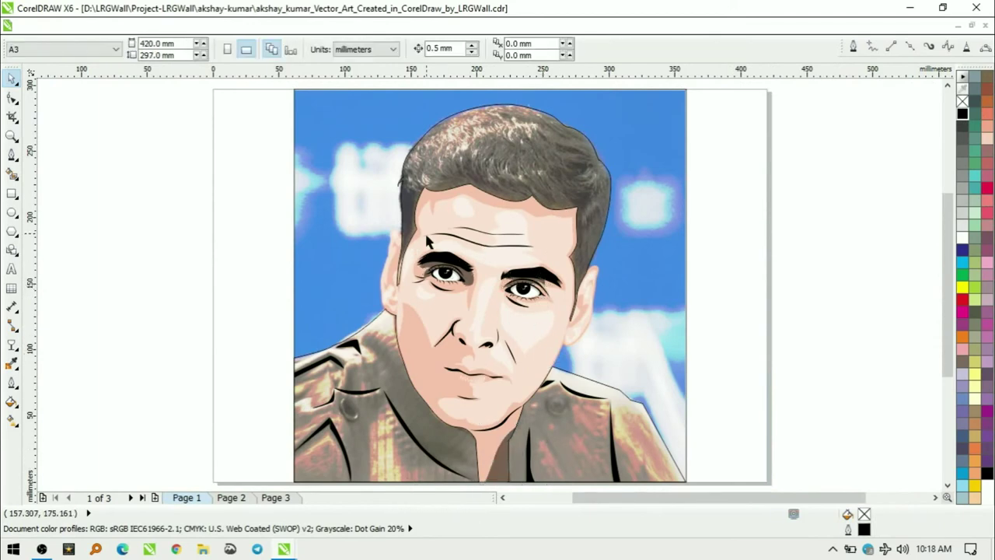
{"action": "left_click", "coordinate": [426, 242]}
{"action": "key", "text": "Escape"}
{"action": "scroll", "coordinate": [337, 370], "scroll_direction": "up", "scroll_amount": 1}
{"action": "left_click", "coordinate": [645, 467]}
{"action": "left_click", "coordinate": [670, 476], "text": "shift"}
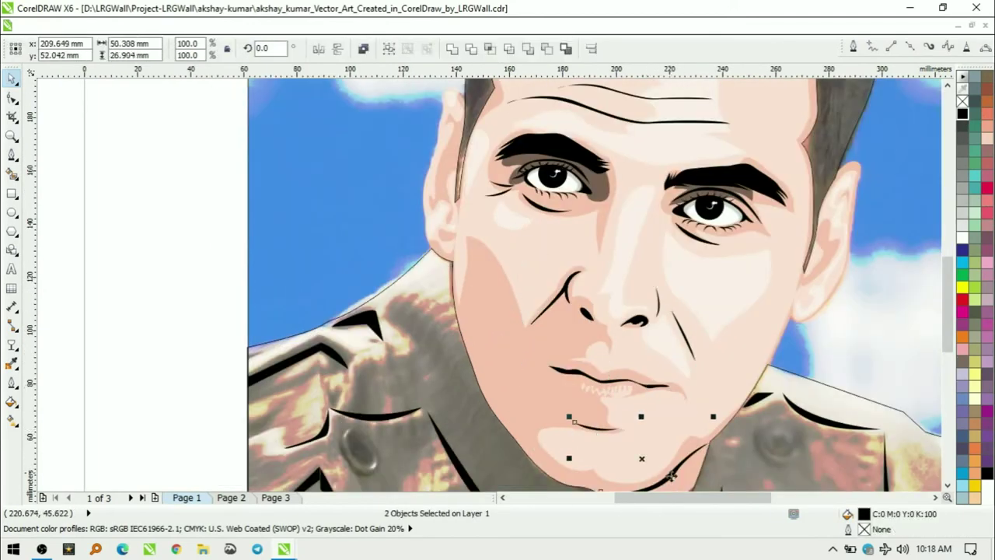
{"action": "key", "text": "ctrl+l"}
Try the Transparency tool, view the whole page, and marquee-select shapes on the face
{"action": "left_click", "coordinate": [12, 345]}
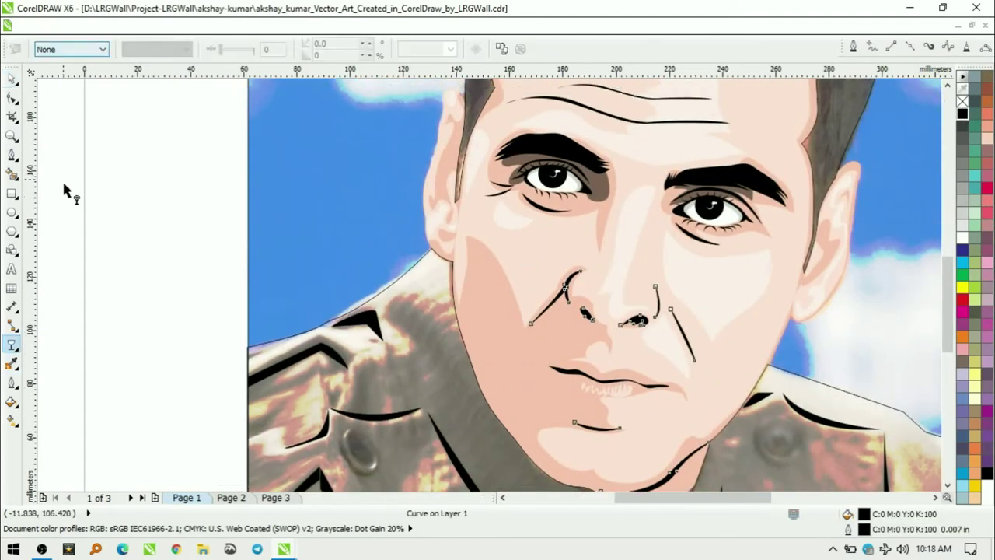
{"action": "key", "text": "space"}
{"action": "key", "text": "shift+F4"}
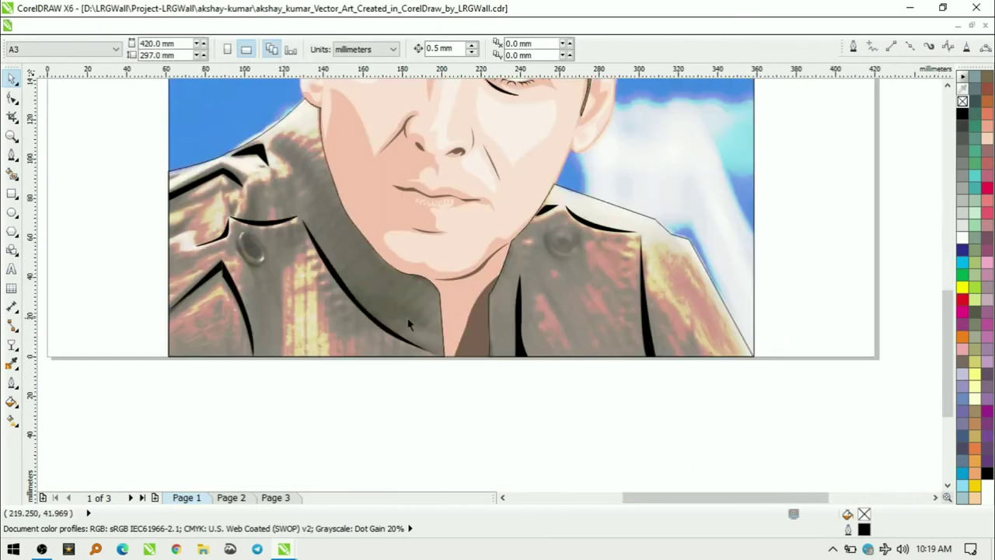
{"action": "key", "text": "F5"}
{"action": "key", "text": "space"}
{"action": "left_click_drag", "start_coordinate": [806, 181], "coordinate": [497, 402]}
{"action": "left_click", "coordinate": [378, 373]}
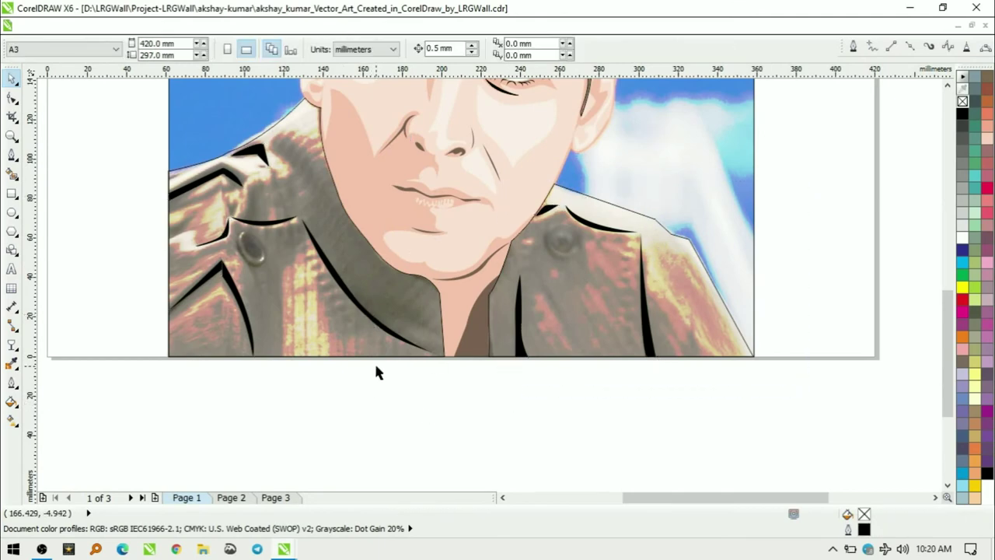
Paint dark Artistic Media fold strokes on the jacket, right shoulder and left collar, plus a button spiral
{"action": "key", "text": "i"}
{"action": "left_click_drag", "start_coordinate": [678, 332], "coordinate": [694, 354]}
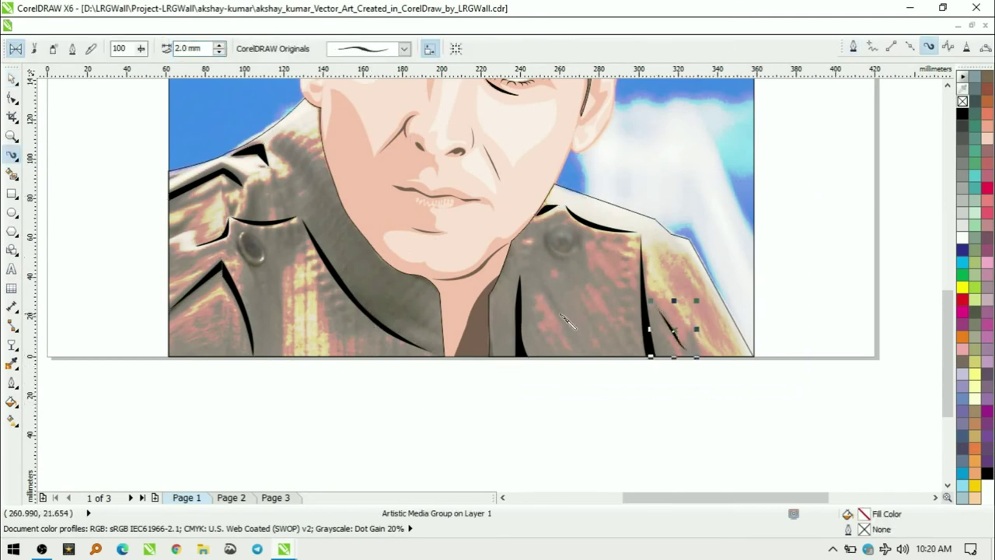
{"action": "left_click_drag", "start_coordinate": [541, 274], "coordinate": [584, 301]}
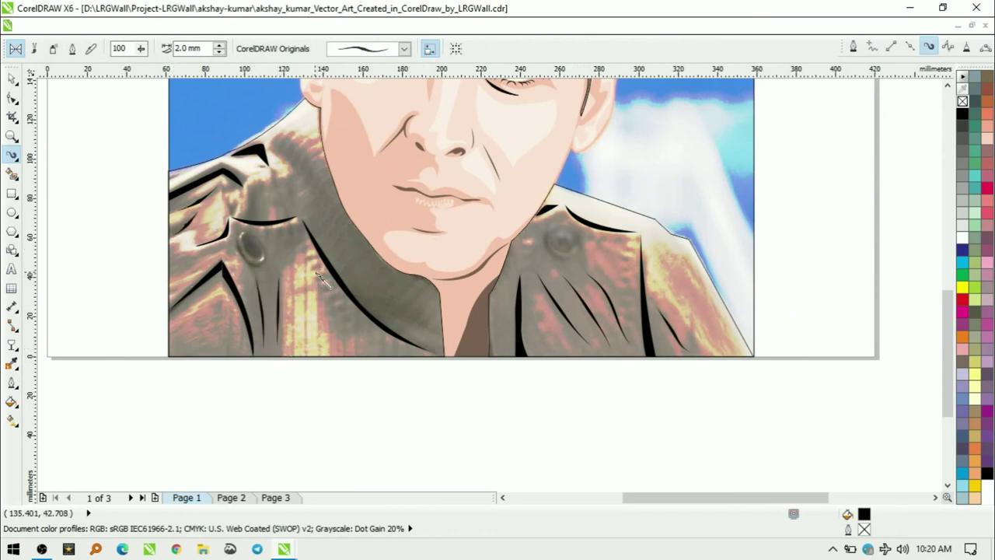
{"action": "mouse_move", "coordinate": [315, 117]}
{"action": "left_mouse_down"}
{"action": "mouse_move", "coordinate": [282, 148]}
{"action": "mouse_move", "coordinate": [289, 192]}
{"action": "left_mouse_up"}
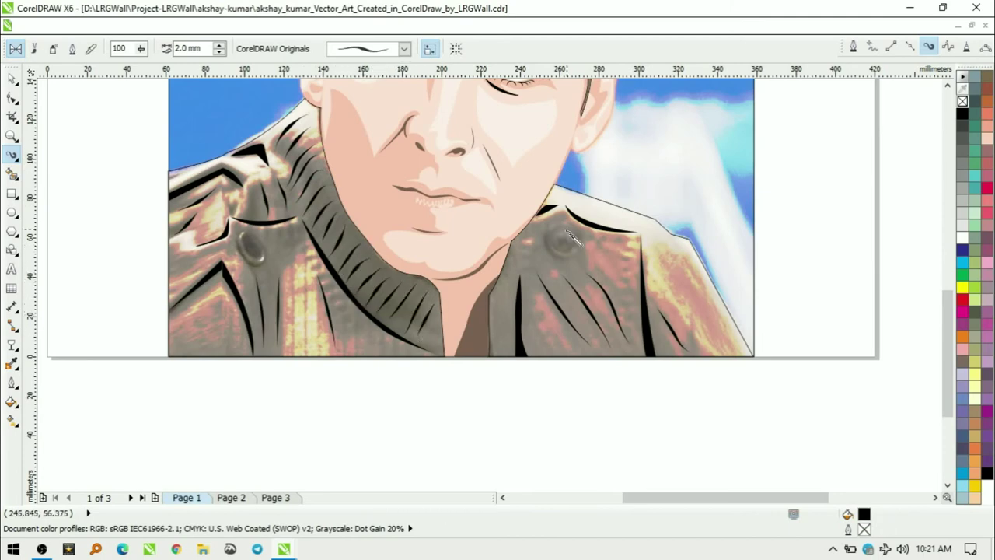
{"action": "scroll", "coordinate": [568, 230], "scroll_direction": "down", "scroll_amount": 1}
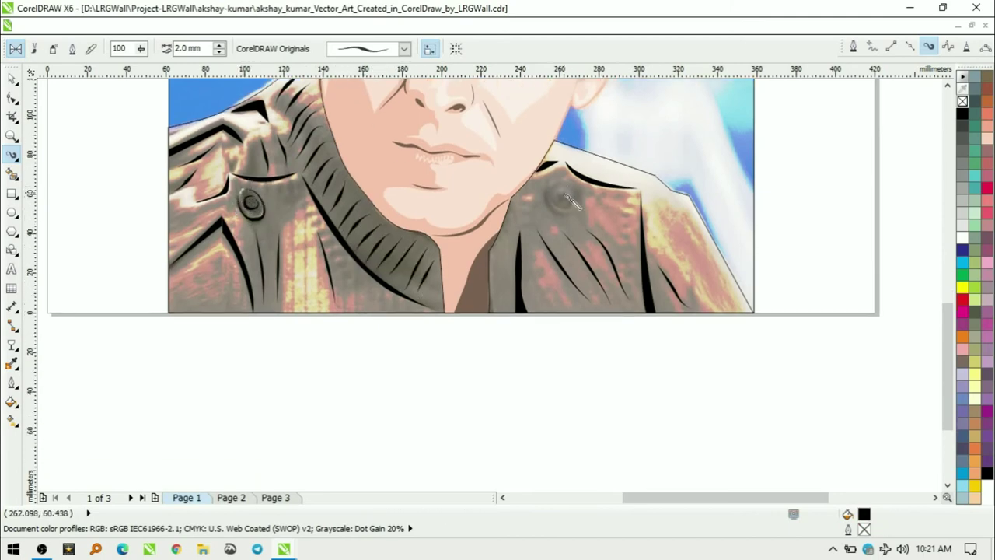
{"action": "left_click_drag", "start_coordinate": [568, 190], "coordinate": [567, 187]}
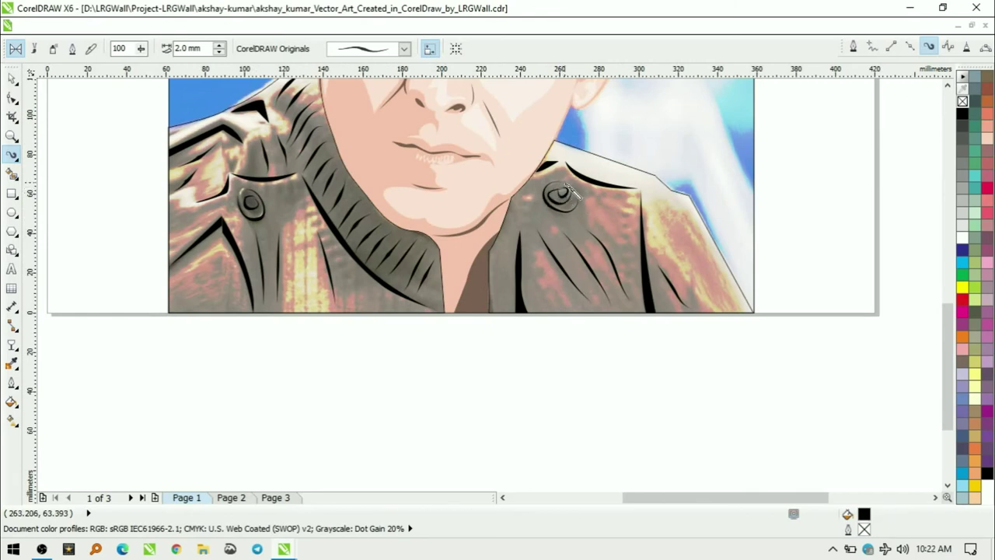
{"action": "scroll", "coordinate": [280, 249], "scroll_direction": "down", "scroll_amount": 2}
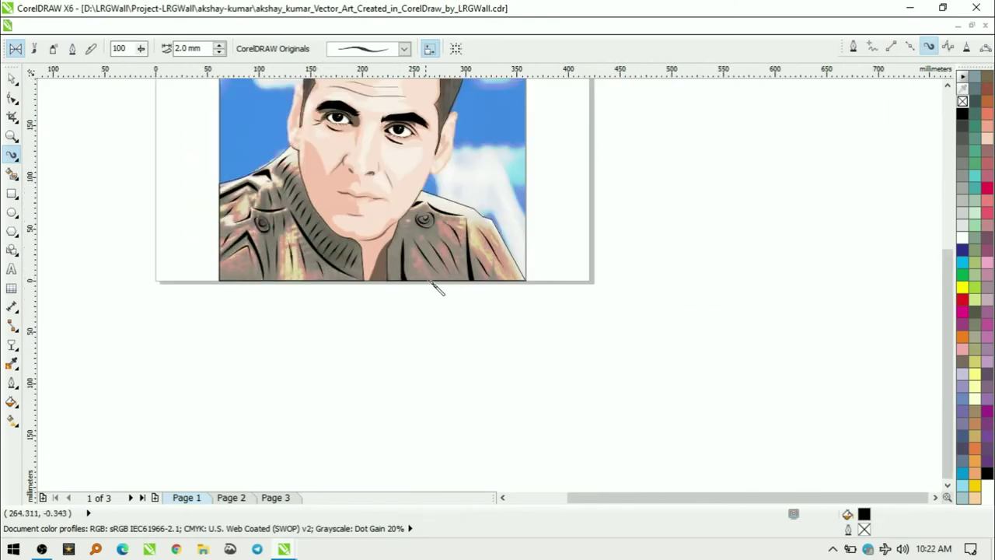
Group all 66 objects in the drawing together
{"action": "key", "text": "space"}
{"action": "key", "text": "ctrl+a"}
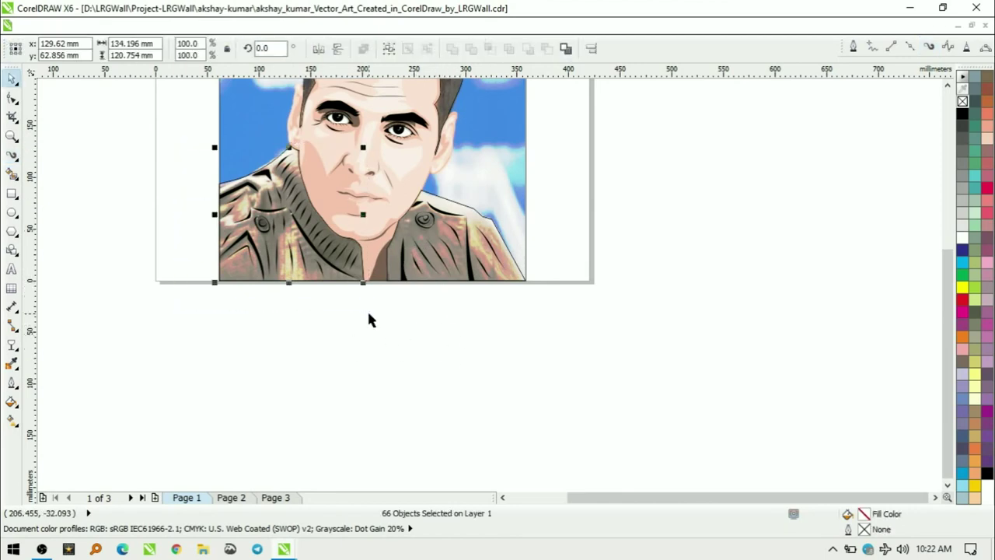
{"action": "key", "text": "ctrl+g"}
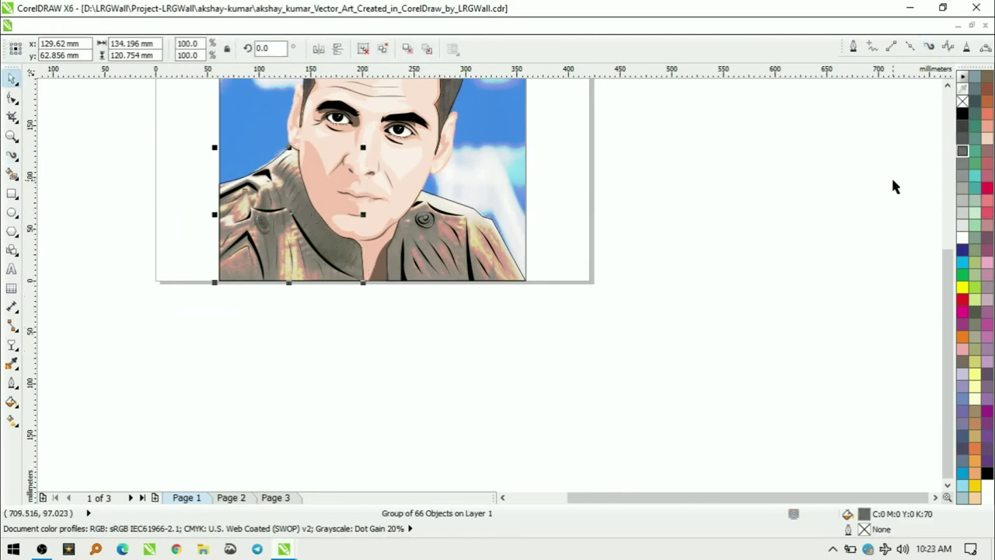
Fill the jacket flat blue and colour its fold lines black
{"action": "left_click", "coordinate": [311, 233]}
{"action": "key", "text": "Escape"}
{"action": "left_click", "coordinate": [430, 223]}
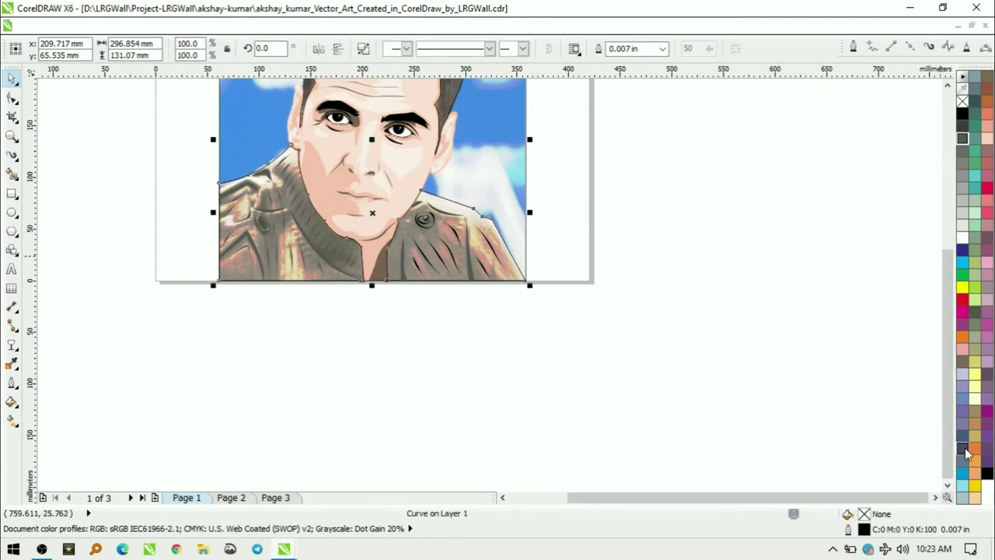
{"action": "left_click", "coordinate": [962, 436]}
{"action": "left_click", "coordinate": [430, 223]}
{"action": "left_click", "coordinate": [962, 114]}
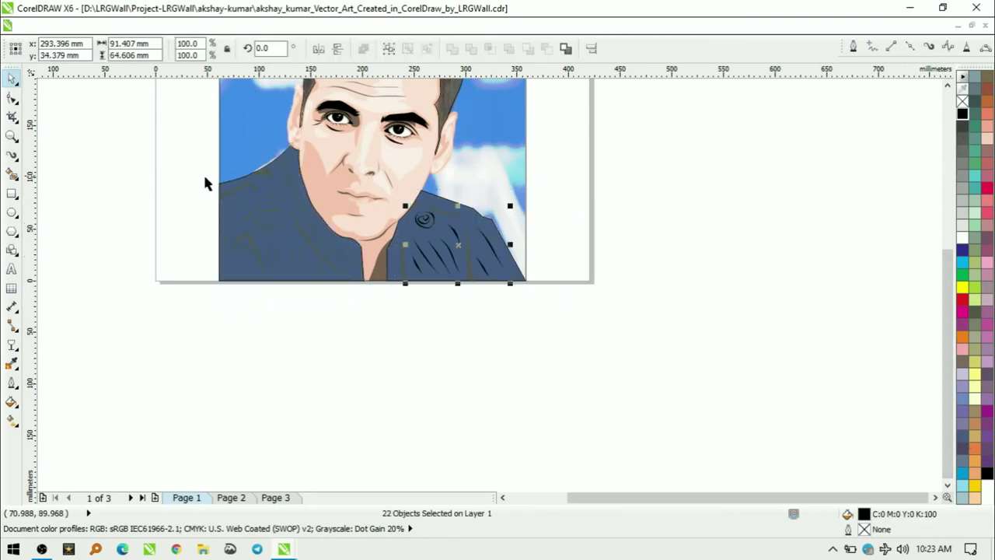
Recolour the jacket with a dark grey fill
{"action": "left_click", "coordinate": [311, 256]}
{"action": "left_click", "coordinate": [391, 338]}
{"action": "key", "text": "shift+F4"}
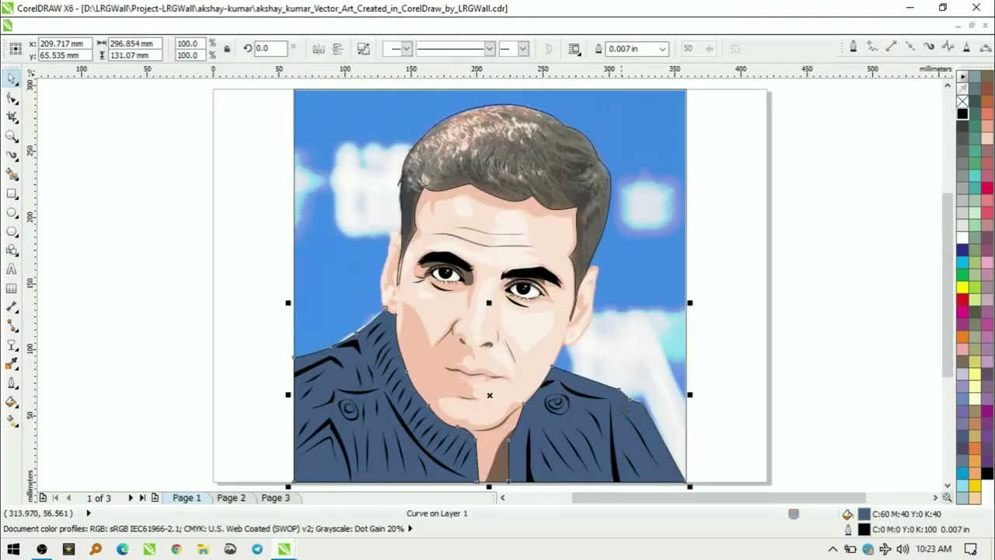
{"action": "left_click", "coordinate": [962, 127]}
{"action": "left_click", "coordinate": [760, 383]}
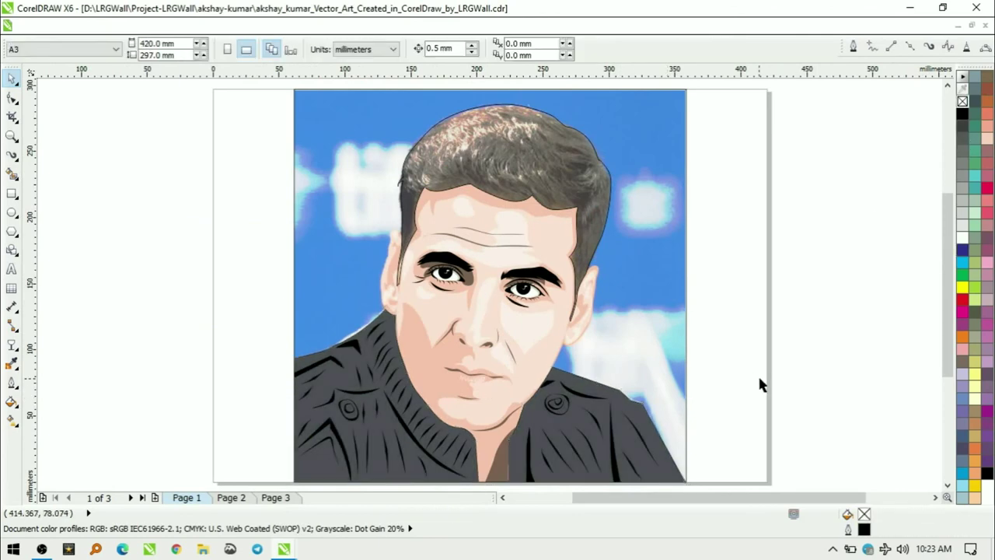
Check the nodes of a curve near the neck, then fit the page in view
{"action": "scroll", "coordinate": [482, 468], "scroll_direction": "up", "scroll_amount": 4}
{"action": "double_click", "coordinate": [409, 376]}
{"action": "key", "text": "space"}
{"action": "key", "text": "shift+F4"}
{"action": "scroll", "coordinate": [648, 342], "scroll_direction": "up", "scroll_amount": 3}
{"action": "key", "text": "shift+F4"}
{"action": "left_click", "coordinate": [614, 311]}
{"action": "scroll", "coordinate": [613, 311], "scroll_direction": "up", "scroll_amount": 3}
Draw dark brush strands down the right hair edge and across the top-right hair
{"action": "key", "text": "i"}
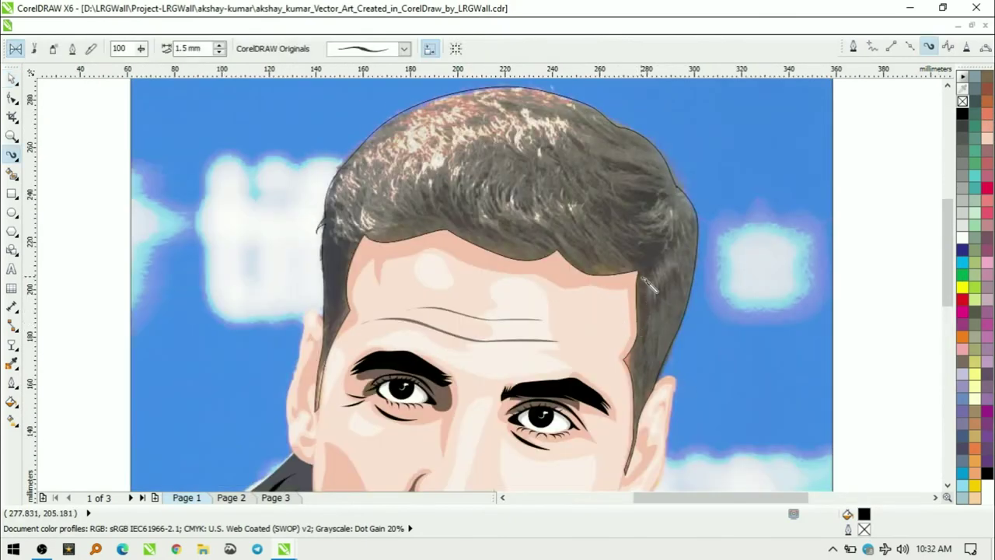
{"action": "left_click_drag", "start_coordinate": [642, 272], "coordinate": [673, 370]}
{"action": "mouse_move", "coordinate": [657, 304]}
{"action": "left_mouse_down"}
{"action": "mouse_move", "coordinate": [633, 362]}
{"action": "mouse_move", "coordinate": [674, 367]}
{"action": "left_mouse_up"}
{"action": "mouse_move", "coordinate": [649, 333]}
{"action": "left_mouse_down"}
{"action": "mouse_move", "coordinate": [642, 380]}
{"action": "mouse_move", "coordinate": [631, 365]}
{"action": "left_mouse_up"}
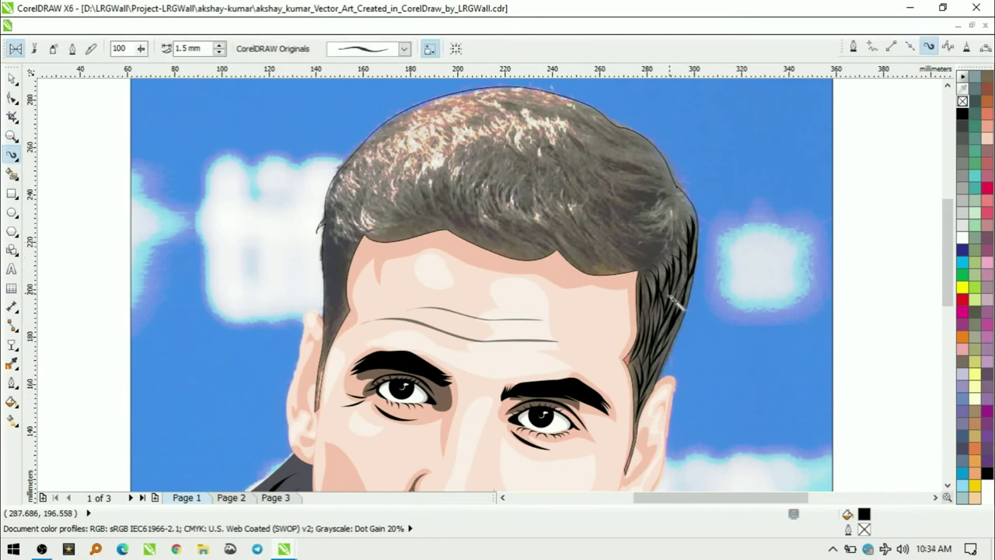
{"action": "mouse_move", "coordinate": [666, 205]}
{"action": "left_mouse_down"}
{"action": "mouse_move", "coordinate": [655, 249]}
{"action": "mouse_move", "coordinate": [584, 271]}
{"action": "left_mouse_up"}
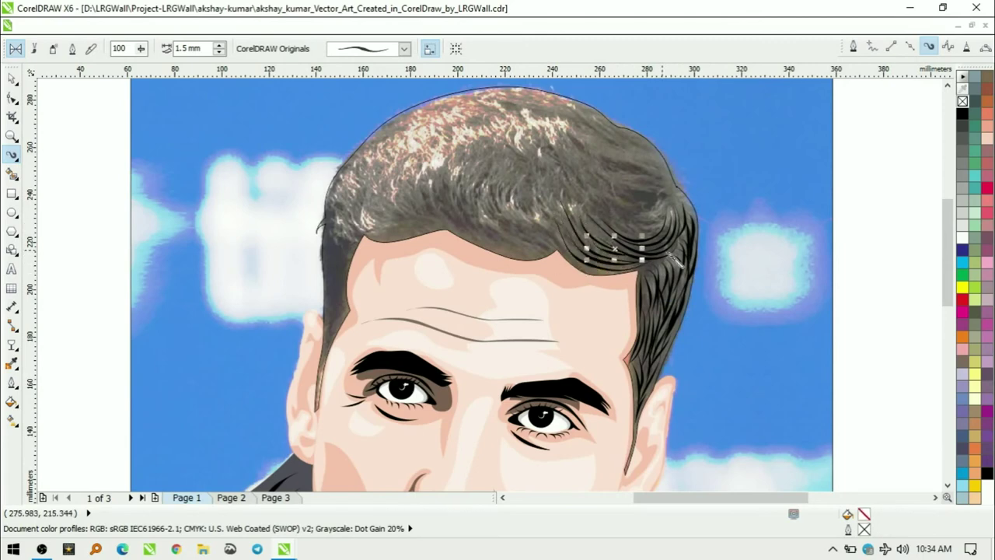
{"action": "left_click_drag", "start_coordinate": [603, 219], "coordinate": [587, 268]}
{"action": "mouse_move", "coordinate": [554, 199]}
{"action": "left_mouse_down"}
{"action": "mouse_move", "coordinate": [586, 233]}
{"action": "mouse_move", "coordinate": [651, 237]}
{"action": "left_mouse_up"}
{"action": "mouse_move", "coordinate": [571, 167]}
{"action": "left_mouse_down"}
{"action": "mouse_move", "coordinate": [668, 212]}
{"action": "mouse_move", "coordinate": [681, 201]}
{"action": "left_mouse_up"}
{"action": "left_click_drag", "start_coordinate": [614, 175], "coordinate": [678, 200]}
{"action": "mouse_move", "coordinate": [604, 138]}
{"action": "left_mouse_down"}
{"action": "mouse_move", "coordinate": [662, 180]}
{"action": "mouse_move", "coordinate": [653, 171]}
{"action": "left_mouse_up"}
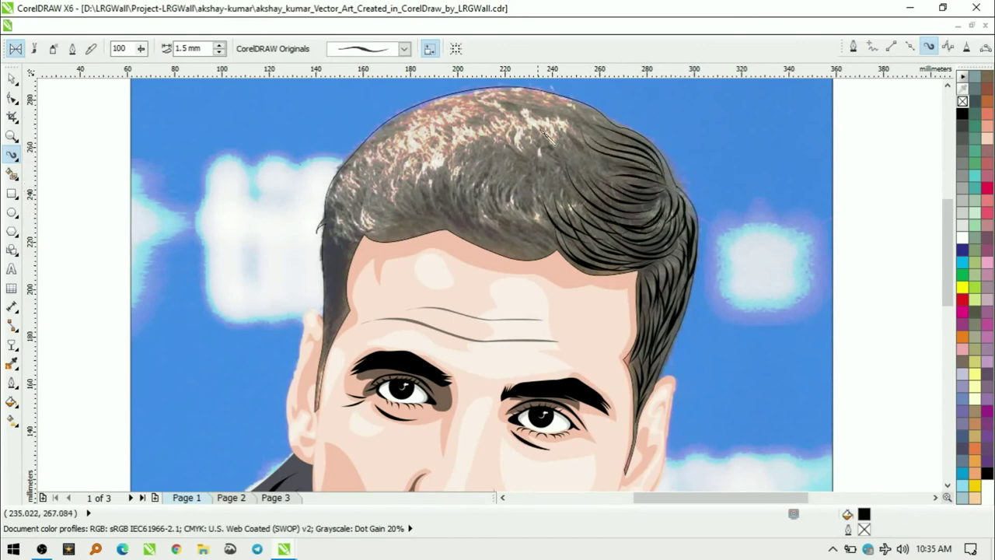
{"action": "mouse_move", "coordinate": [532, 118]}
{"action": "left_mouse_down"}
{"action": "mouse_move", "coordinate": [599, 172]}
{"action": "mouse_move", "coordinate": [589, 175]}
{"action": "left_mouse_up"}
Add curved strands through the upper-middle and middle-left hair
{"action": "mouse_move", "coordinate": [517, 137]}
{"action": "left_mouse_down"}
{"action": "mouse_move", "coordinate": [614, 196]}
{"action": "mouse_move", "coordinate": [591, 186]}
{"action": "left_mouse_up"}
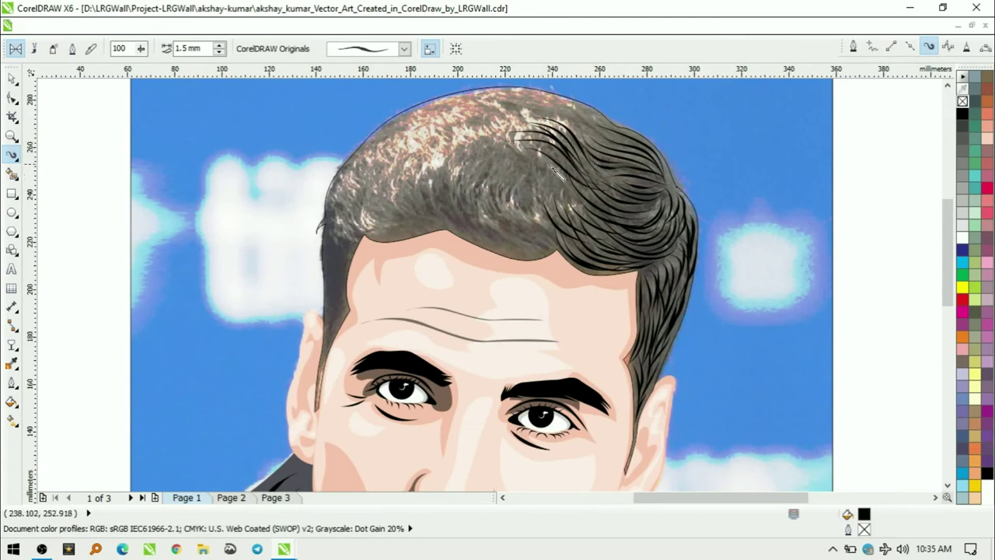
{"action": "left_click_drag", "start_coordinate": [536, 165], "coordinate": [575, 214]}
{"action": "left_click_drag", "start_coordinate": [557, 182], "coordinate": [595, 228]}
{"action": "mouse_move", "coordinate": [536, 165]}
{"action": "left_mouse_down"}
{"action": "mouse_move", "coordinate": [522, 225]}
{"action": "mouse_move", "coordinate": [507, 211]}
{"action": "mouse_move", "coordinate": [496, 226]}
{"action": "left_mouse_up"}
{"action": "mouse_move", "coordinate": [502, 175]}
{"action": "left_mouse_down"}
{"action": "mouse_move", "coordinate": [485, 214]}
{"action": "mouse_move", "coordinate": [536, 247]}
{"action": "left_mouse_up"}
{"action": "mouse_move", "coordinate": [466, 171]}
{"action": "left_mouse_down"}
{"action": "mouse_move", "coordinate": [505, 229]}
{"action": "mouse_move", "coordinate": [527, 230]}
{"action": "mouse_move", "coordinate": [491, 248]}
{"action": "left_mouse_up"}
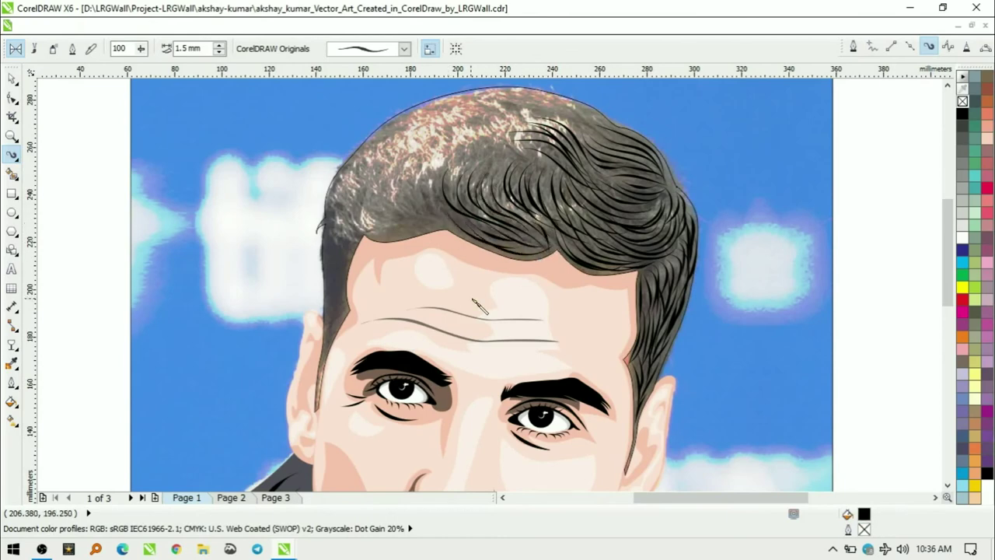
{"action": "mouse_move", "coordinate": [460, 169]}
{"action": "left_mouse_down"}
{"action": "mouse_move", "coordinate": [429, 233]}
{"action": "mouse_move", "coordinate": [466, 241]}
{"action": "left_mouse_up"}
{"action": "mouse_move", "coordinate": [440, 168]}
{"action": "left_mouse_down"}
{"action": "mouse_move", "coordinate": [406, 238]}
{"action": "mouse_move", "coordinate": [389, 232]}
{"action": "left_mouse_up"}
{"action": "left_click_drag", "start_coordinate": [429, 193], "coordinate": [371, 233]}
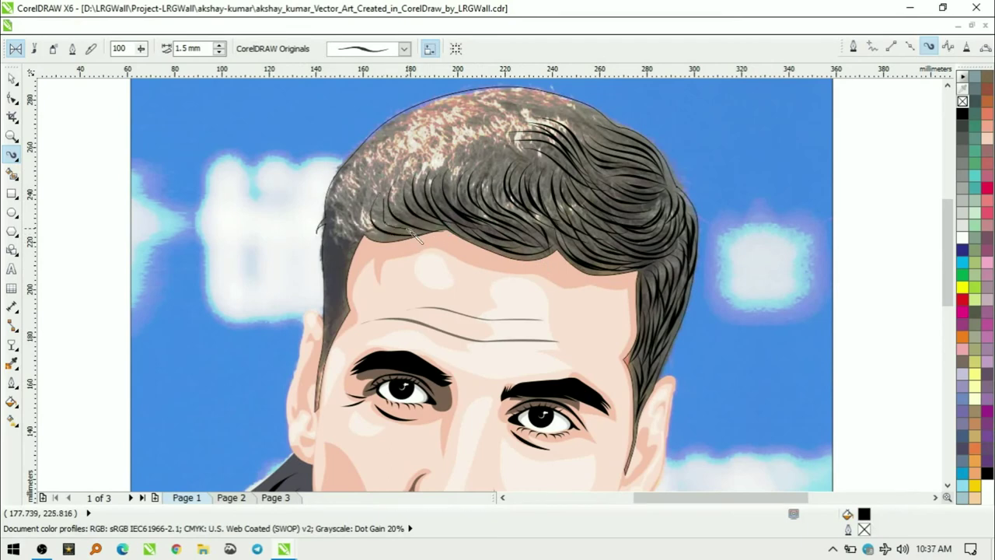
{"action": "left_click_drag", "start_coordinate": [443, 193], "coordinate": [386, 235]}
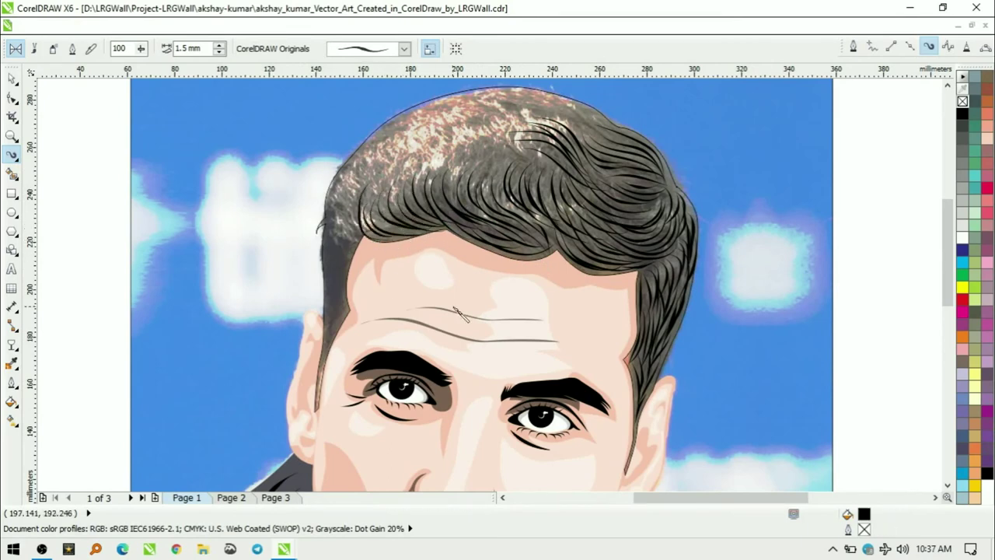
Add strands across the upper-left and top hair and along the left edge
{"action": "left_click_drag", "start_coordinate": [399, 162], "coordinate": [362, 210]}
{"action": "mouse_move", "coordinate": [434, 157]}
{"action": "left_mouse_down"}
{"action": "mouse_move", "coordinate": [388, 199]}
{"action": "mouse_move", "coordinate": [427, 189]}
{"action": "left_mouse_up"}
{"action": "mouse_move", "coordinate": [489, 148]}
{"action": "left_mouse_down"}
{"action": "mouse_move", "coordinate": [446, 202]}
{"action": "mouse_move", "coordinate": [463, 204]}
{"action": "left_mouse_up"}
{"action": "left_click_drag", "start_coordinate": [535, 132], "coordinate": [390, 160]}
{"action": "left_click_drag", "start_coordinate": [567, 102], "coordinate": [474, 127]}
{"action": "mouse_move", "coordinate": [599, 116]}
{"action": "left_mouse_down"}
{"action": "mouse_move", "coordinate": [495, 96]}
{"action": "mouse_move", "coordinate": [455, 133]}
{"action": "left_mouse_up"}
{"action": "mouse_move", "coordinate": [506, 112]}
{"action": "left_mouse_down"}
{"action": "mouse_move", "coordinate": [435, 138]}
{"action": "mouse_move", "coordinate": [438, 129]}
{"action": "left_mouse_up"}
{"action": "left_click_drag", "start_coordinate": [372, 207], "coordinate": [343, 177]}
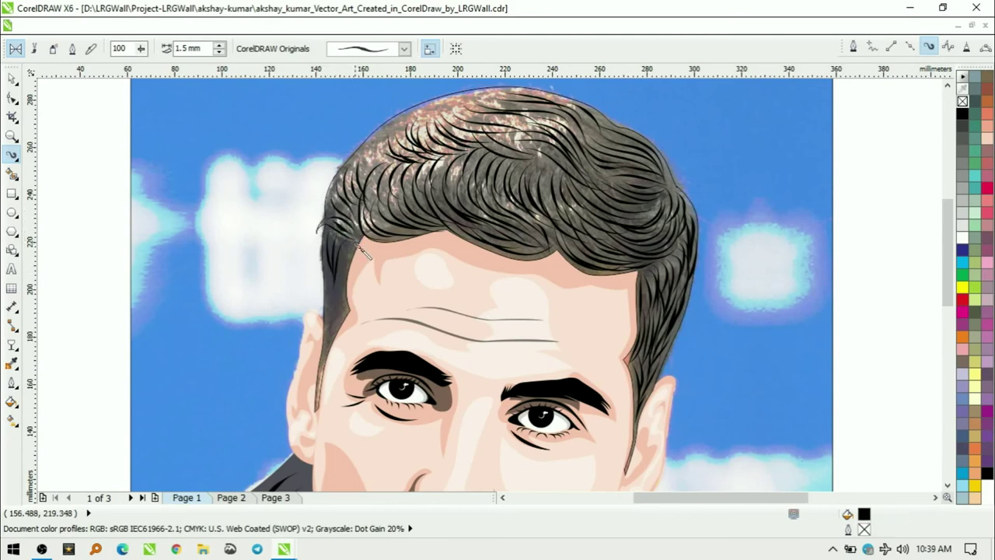
{"action": "left_click_drag", "start_coordinate": [336, 277], "coordinate": [350, 313]}
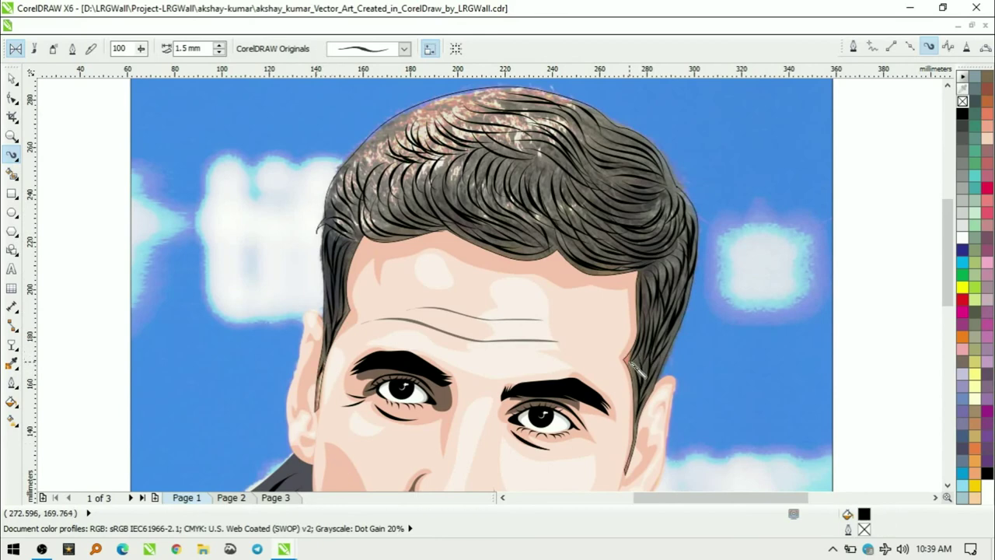
{"action": "left_click_drag", "start_coordinate": [365, 241], "coordinate": [347, 261]}
Fill in more dark strands across the top and upper-middle hair, including a curl
{"action": "left_click_drag", "start_coordinate": [458, 158], "coordinate": [432, 204]}
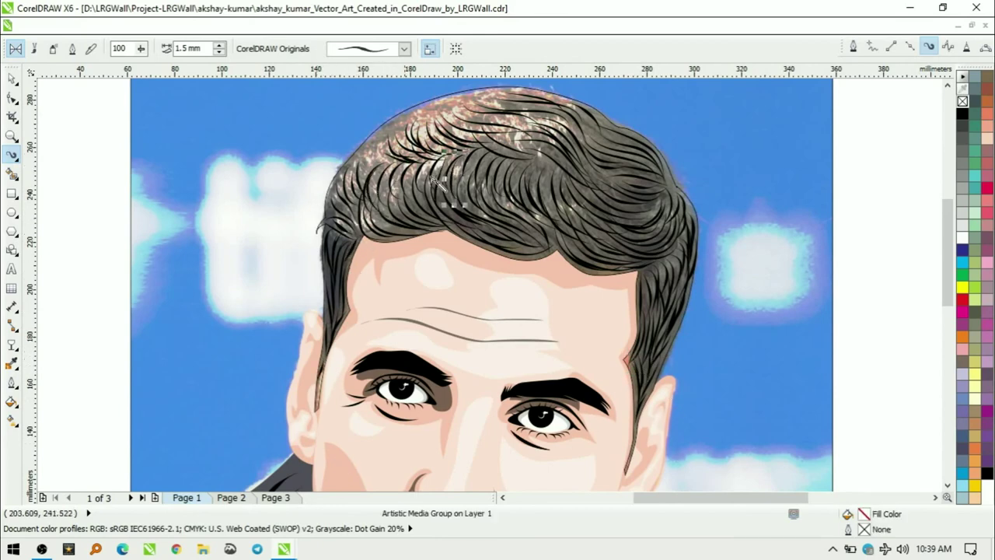
{"action": "left_click_drag", "start_coordinate": [404, 126], "coordinate": [363, 171]}
{"action": "left_click_drag", "start_coordinate": [466, 102], "coordinate": [406, 146]}
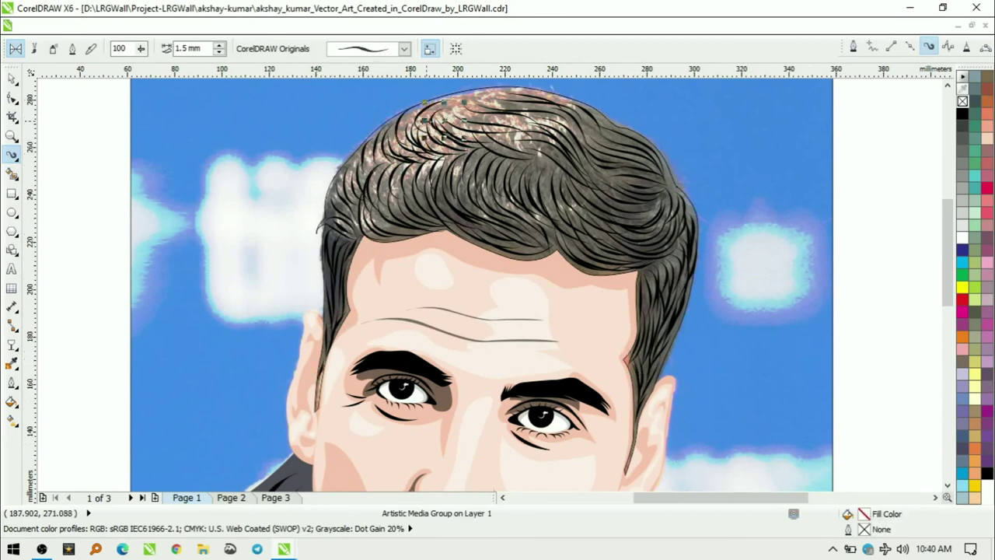
{"action": "left_click_drag", "start_coordinate": [474, 105], "coordinate": [527, 115]}
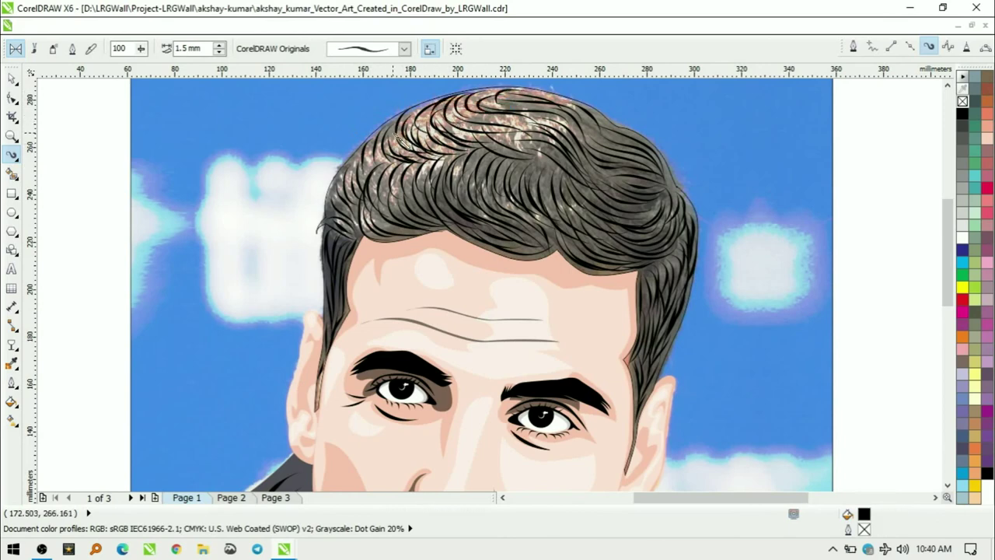
{"action": "left_click_drag", "start_coordinate": [416, 131], "coordinate": [381, 175]}
{"action": "left_click_drag", "start_coordinate": [474, 115], "coordinate": [548, 160]}
{"action": "mouse_move", "coordinate": [479, 133]}
{"action": "left_mouse_down"}
{"action": "mouse_move", "coordinate": [555, 177]}
{"action": "mouse_move", "coordinate": [564, 172]}
{"action": "left_mouse_up"}
{"action": "left_click_drag", "start_coordinate": [497, 155], "coordinate": [550, 164]}
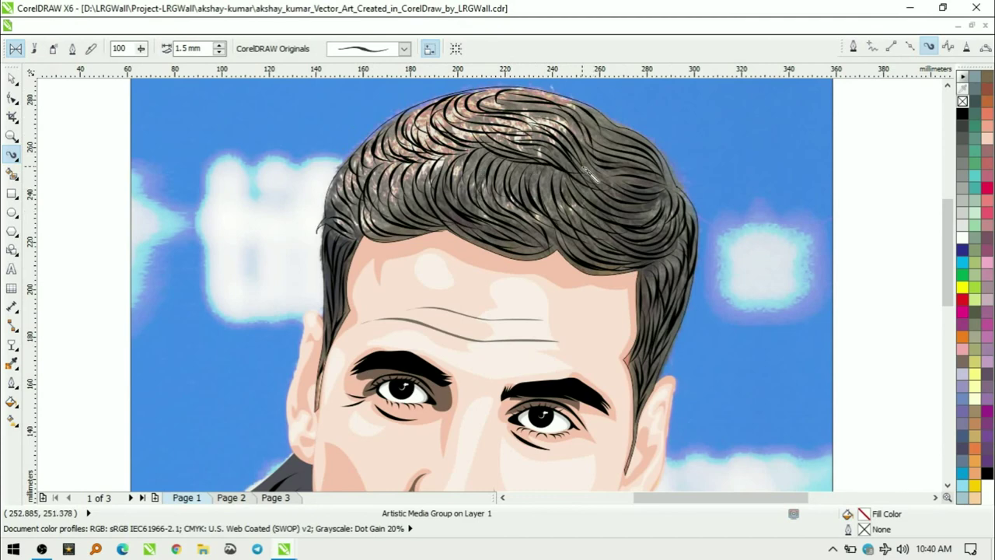
Group all the hair strokes and colour them dark brown
{"action": "scroll", "coordinate": [591, 186], "scroll_direction": "down", "scroll_amount": 2}
{"action": "key", "text": "space"}
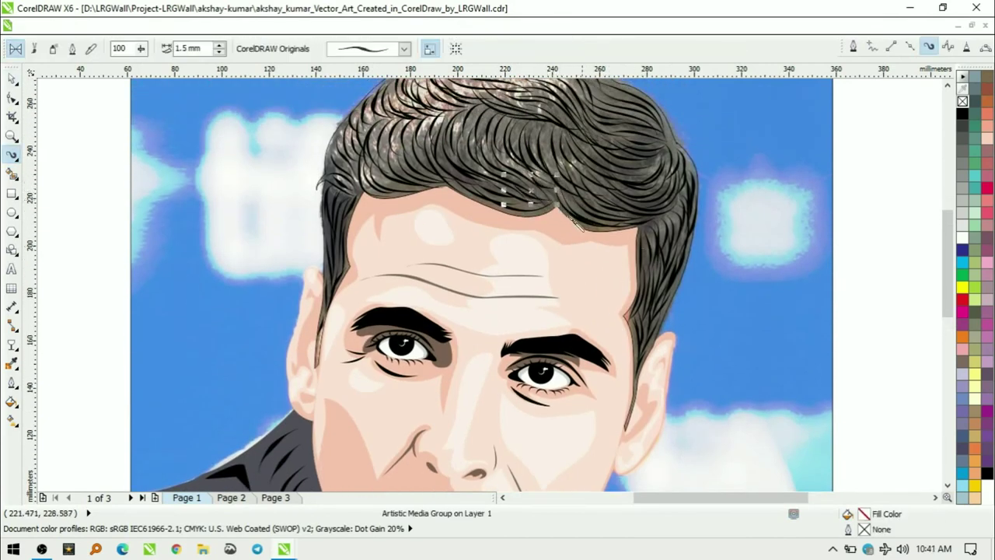
{"action": "key", "text": "F4"}
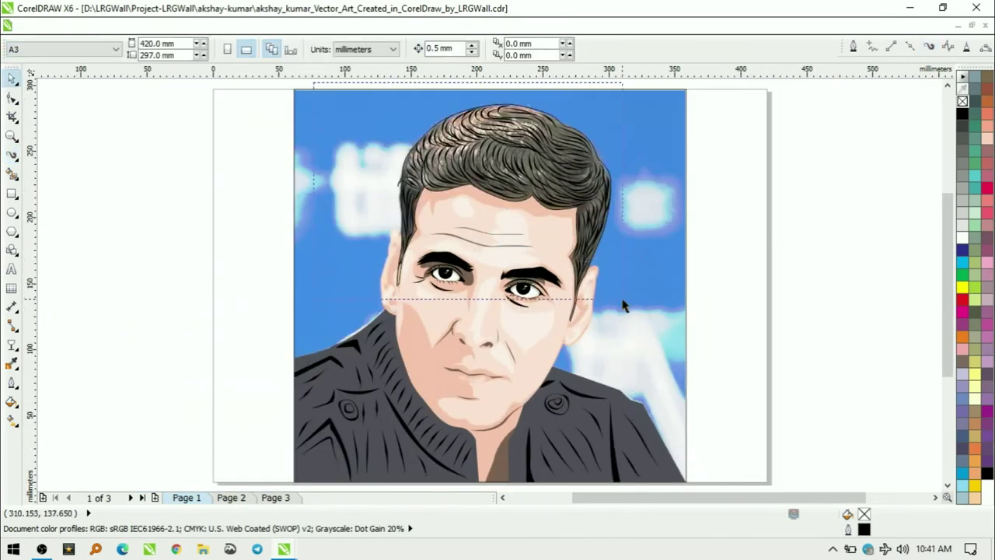
{"action": "left_click_drag", "start_coordinate": [642, 265], "coordinate": [615, 311]}
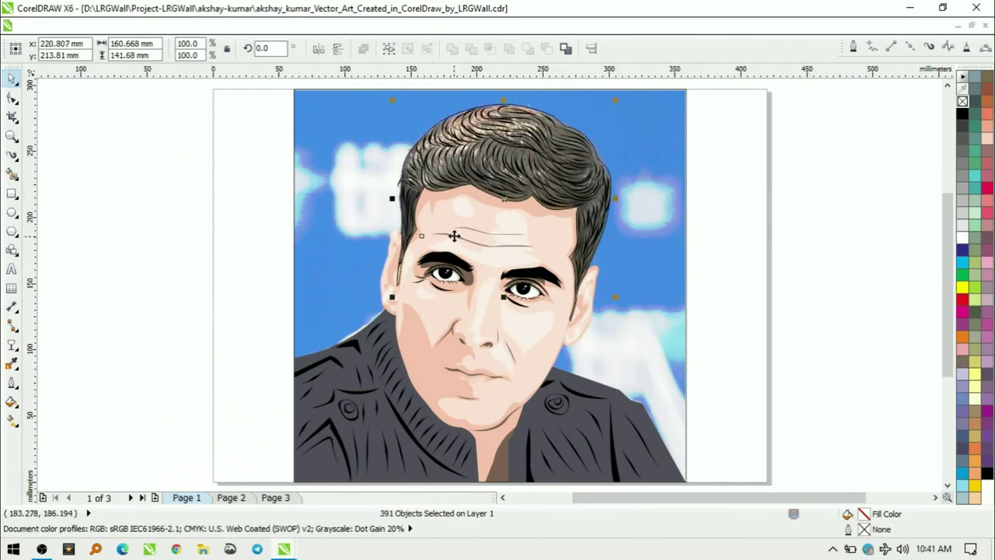
{"action": "key", "text": "ctrl+g"}
{"action": "left_click", "coordinate": [987, 90]}
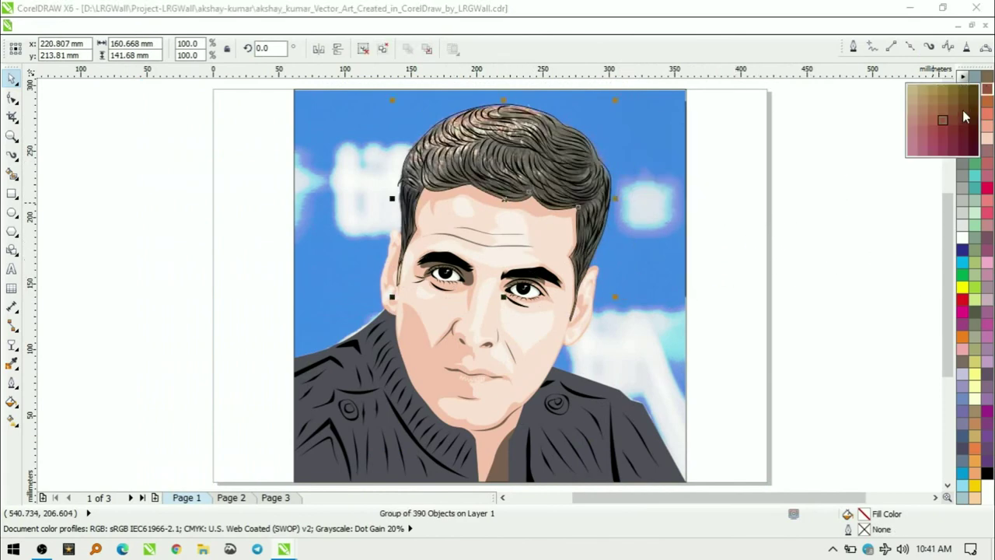
Recolour the hair group near-black (K:90) and delete the blue background photo
{"action": "left_click", "coordinate": [476, 359]}
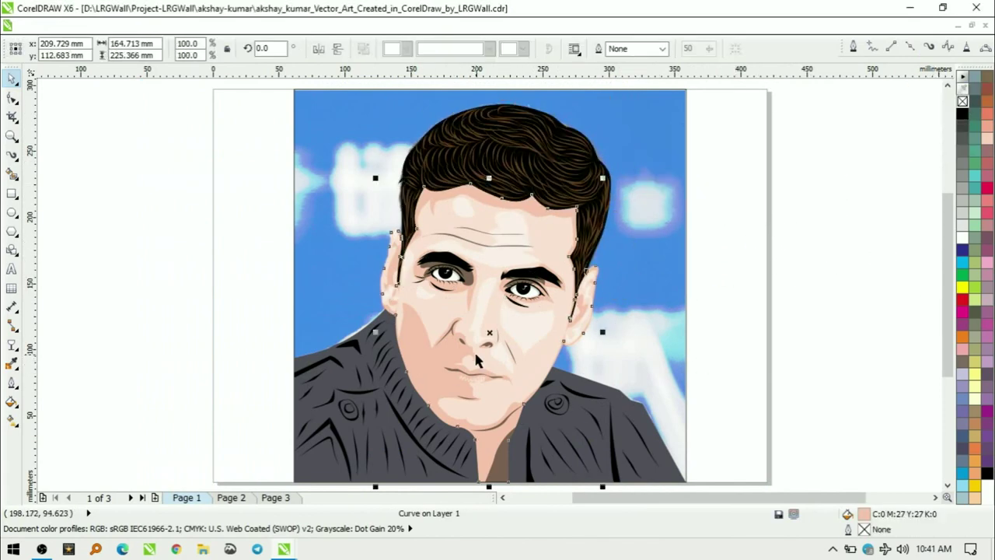
{"action": "left_click", "coordinate": [717, 203]}
{"action": "left_click", "coordinate": [544, 140]}
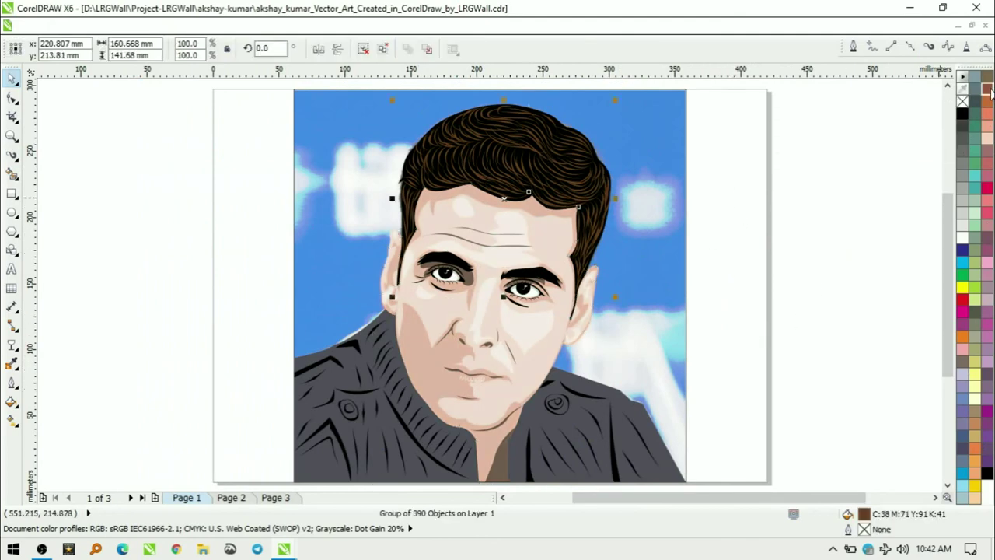
{"action": "left_click", "coordinate": [962, 127]}
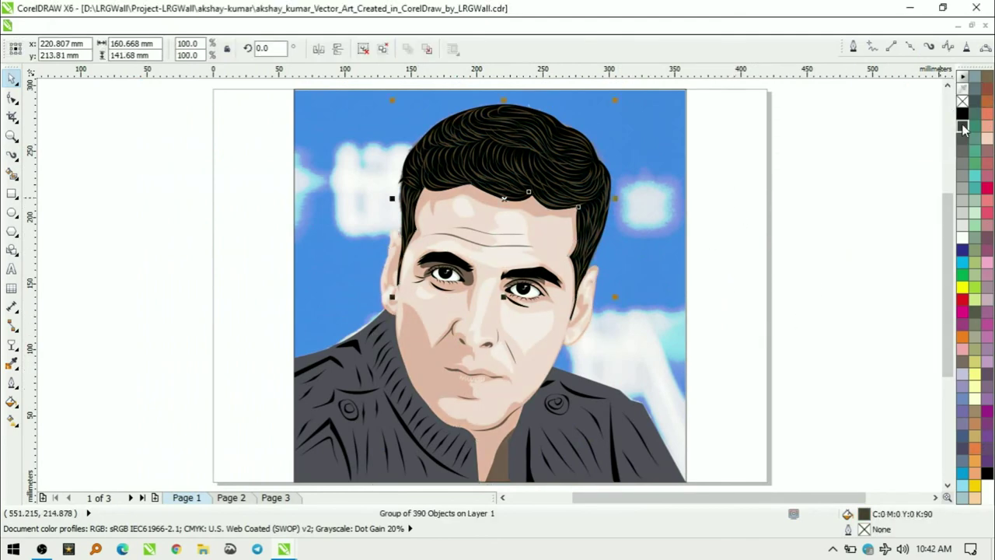
{"action": "key", "text": "Escape"}
{"action": "left_click", "coordinate": [313, 204]}
{"action": "key", "text": "Delete"}
Fill the page-sized background rectangle bright red
{"action": "left_click", "coordinate": [329, 262]}
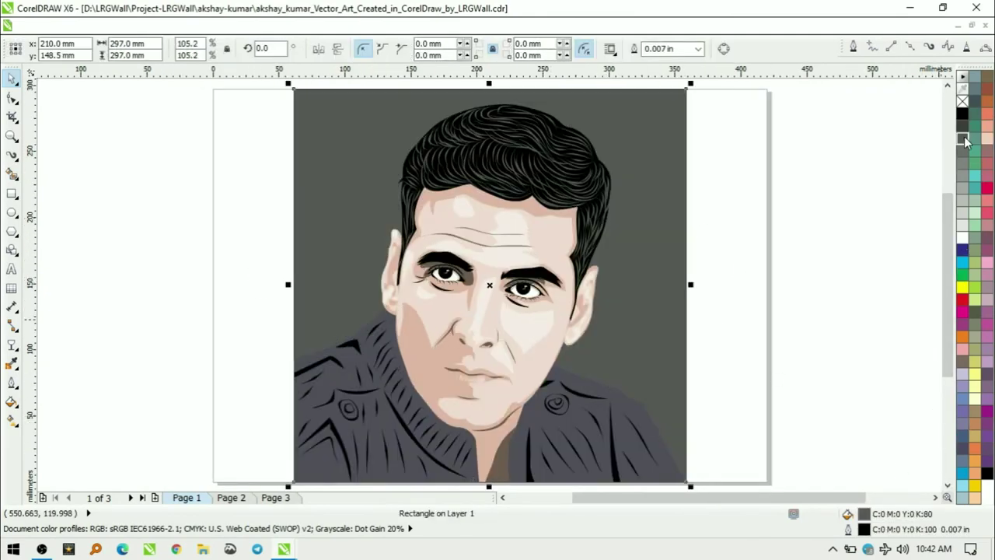
{"action": "left_click", "coordinate": [962, 300]}
{"action": "left_click", "coordinate": [962, 334]}
{"action": "left_click", "coordinate": [962, 300]}
{"action": "left_click", "coordinate": [731, 225]}
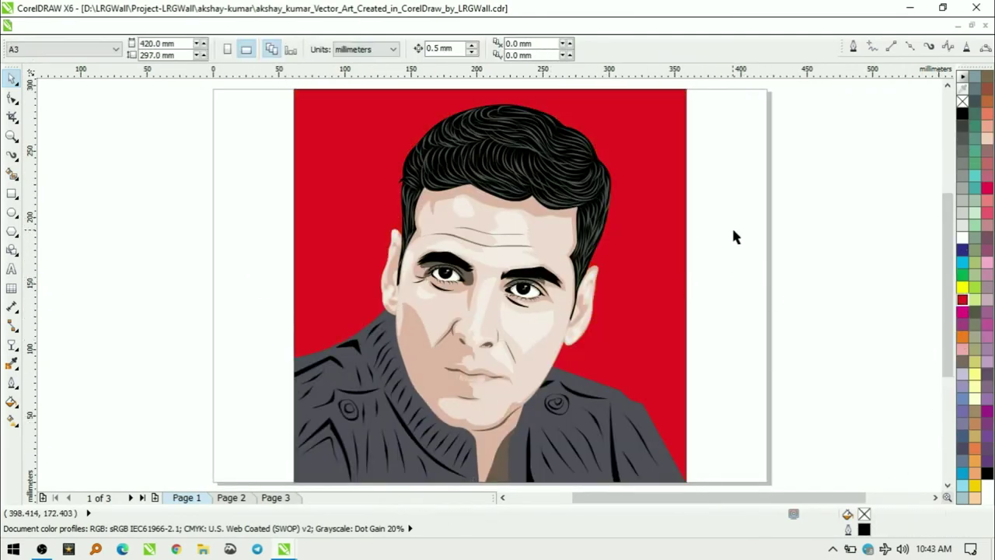